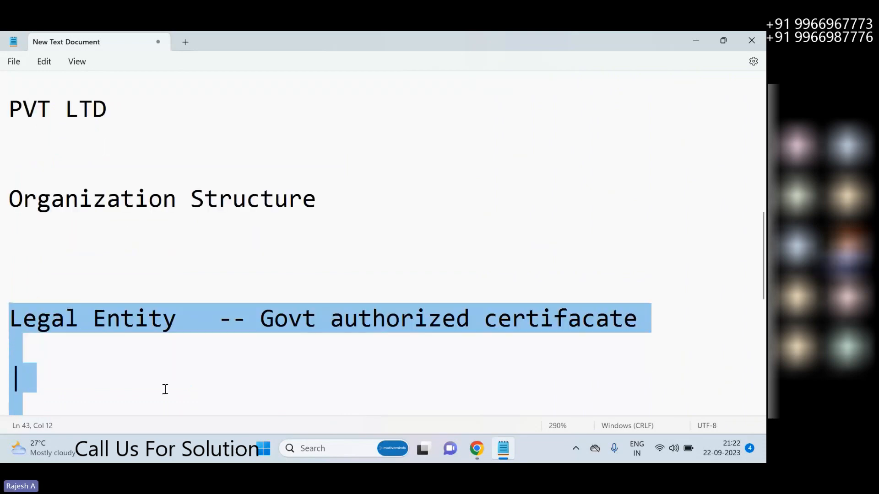
- Review the organization hierarchy from Legal Entity to Cost Center, including the note on the government-authorized certificate
scroll(167, 387, "down", 3)
scroll(174, 376, "down", 2)
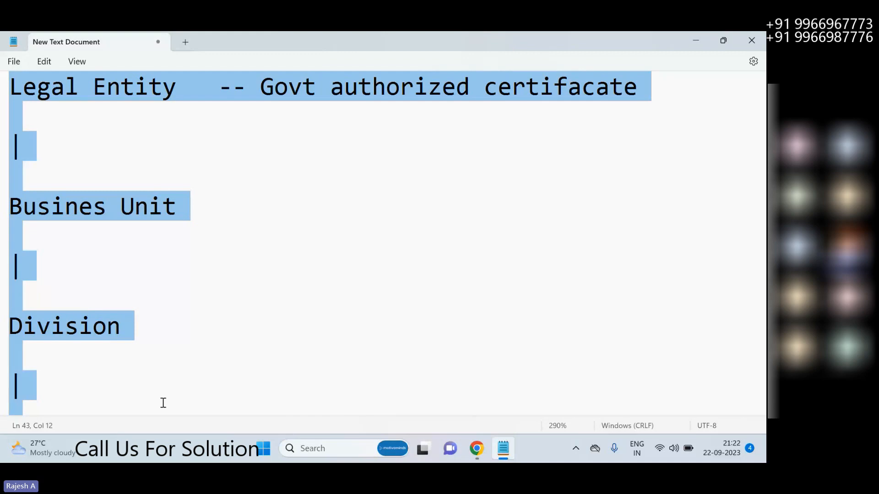
scroll(179, 371, "down", 2)
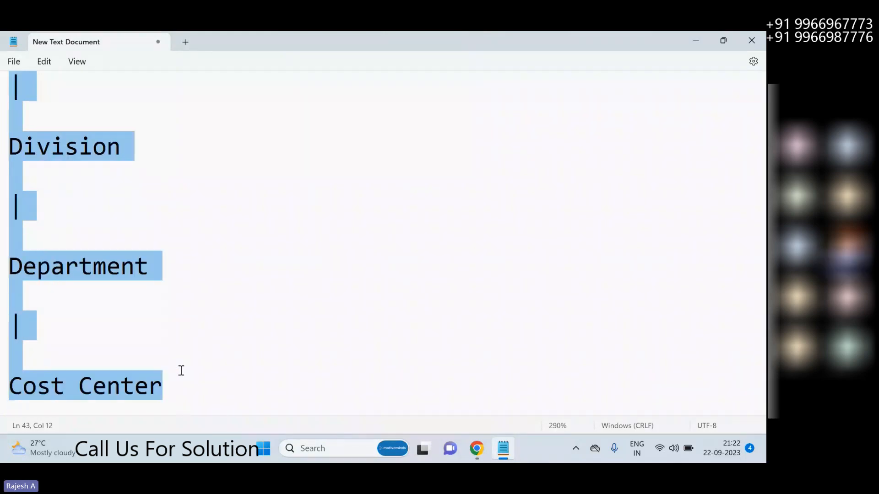
left_click(204, 381)
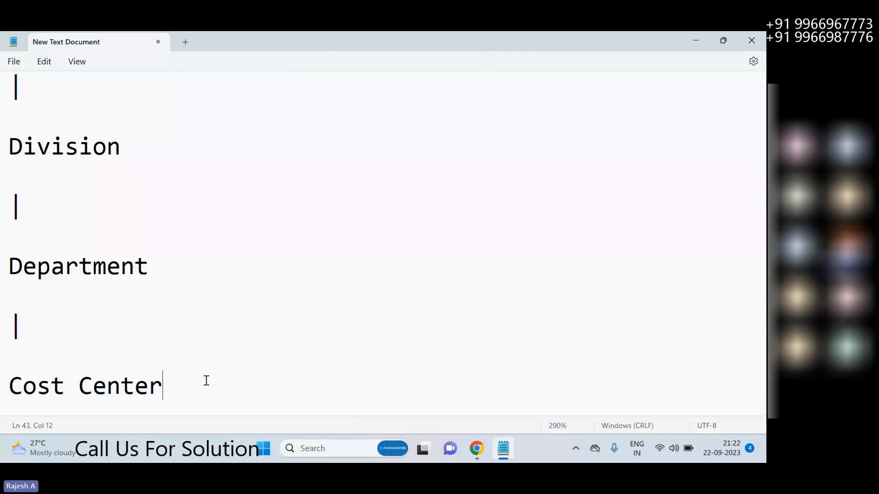
scroll(206, 380, "up", 1)
scroll(207, 381, "up", 2)
left_click_drag(10, 263, 175, 459)
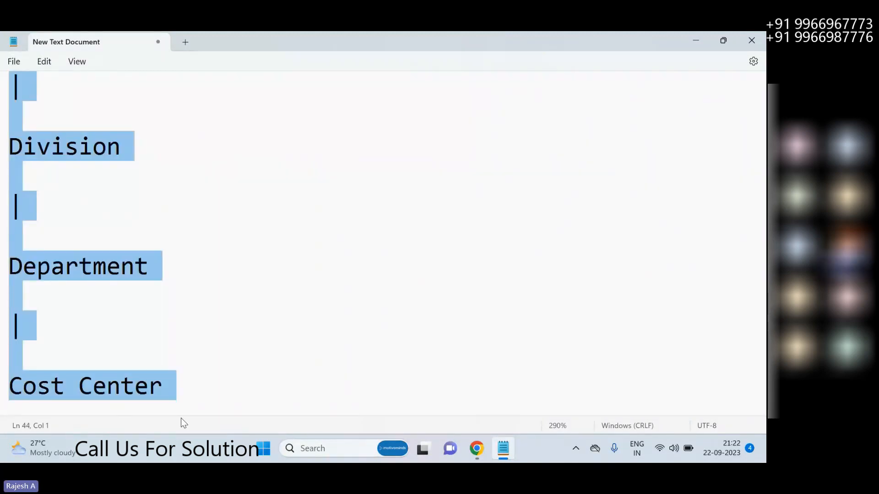
left_click(222, 379)
scroll(225, 361, "up", 1)
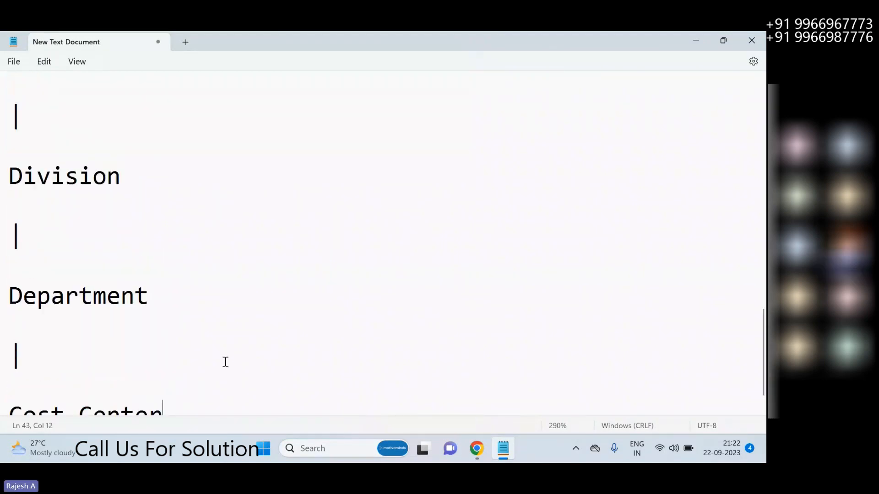
scroll(226, 362, "up", 1)
scroll(226, 361, "up", 1)
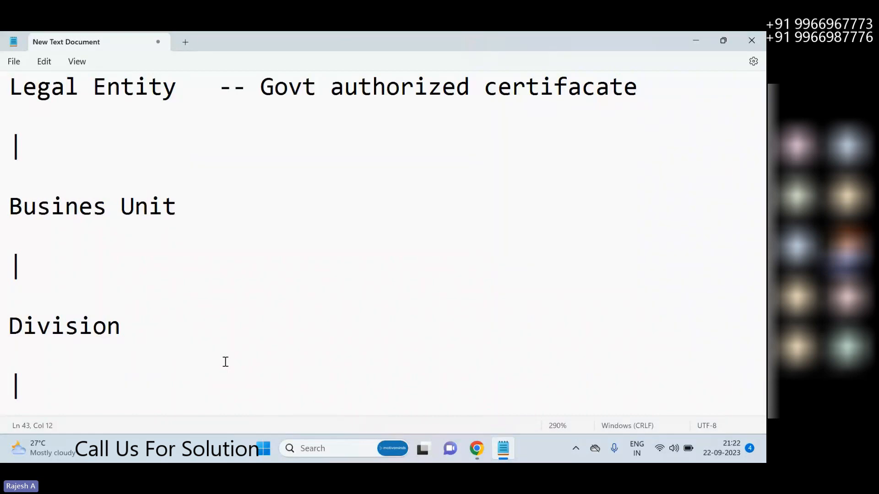
scroll(226, 361, "down", 2)
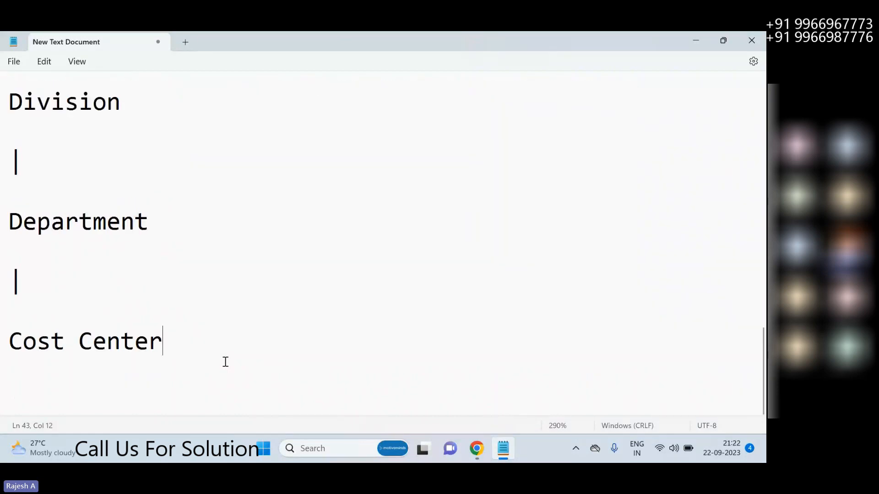
scroll(225, 362, "up", 1)
scroll(226, 361, "up", 2)
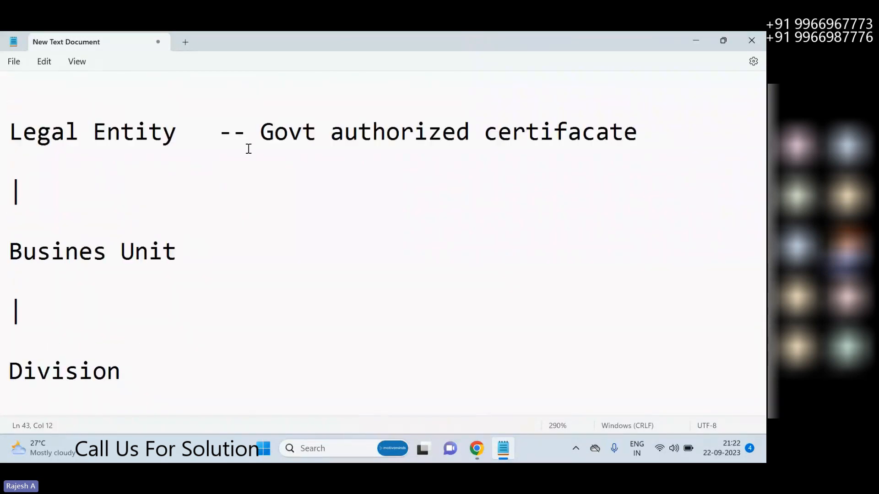
left_click_drag(272, 134, 595, 148)
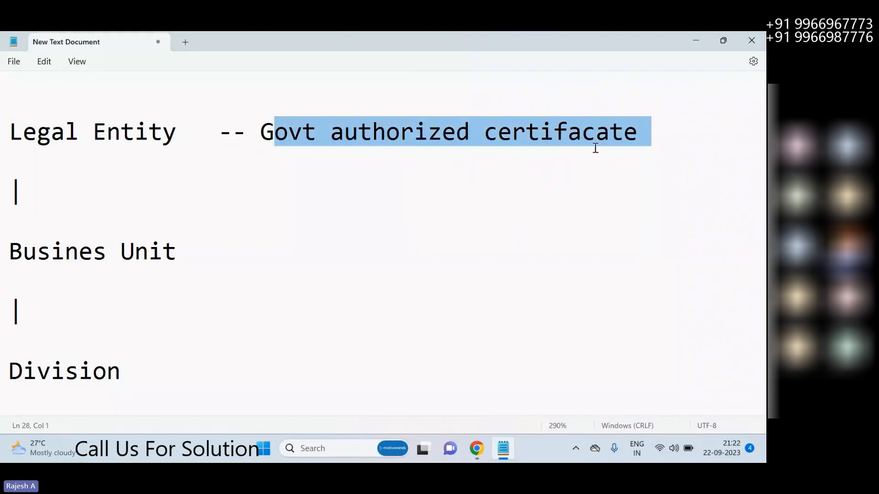
- Add the note "(OPerationa UNit)" after "Busines Unit" in the organization hierarchy
left_click(202, 257)
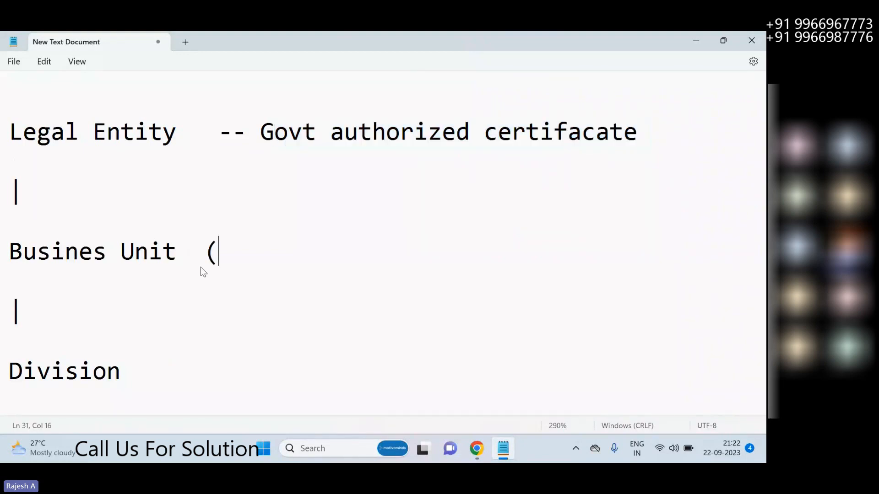
type("(OP")
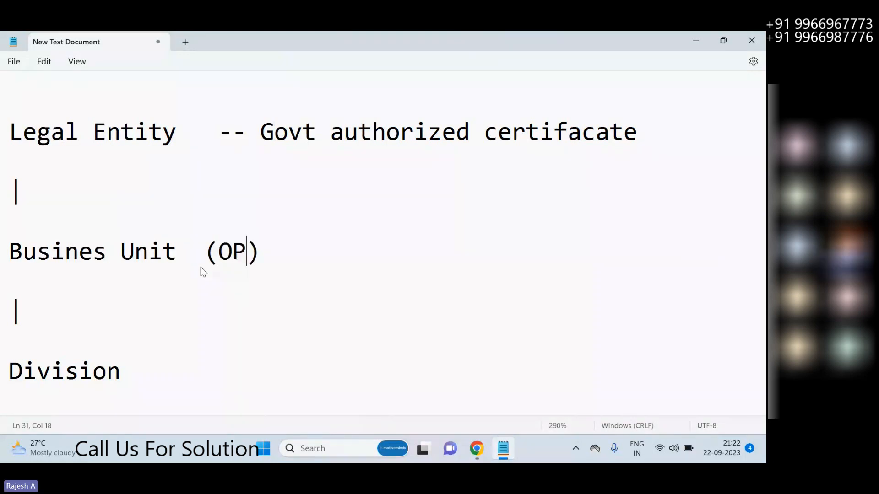
type("erationa UNit")
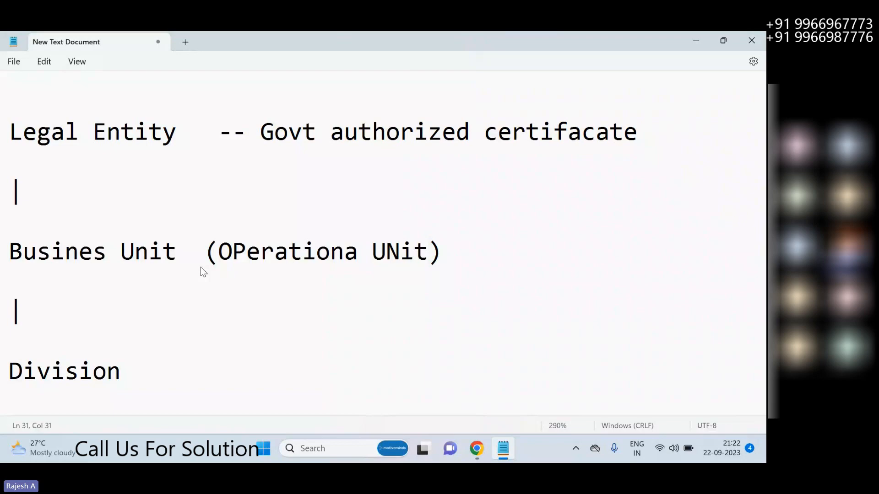
- Add the note "(Sub operational Unit)" after "Division" in the hierarchy
scroll(229, 271, "down", 1)
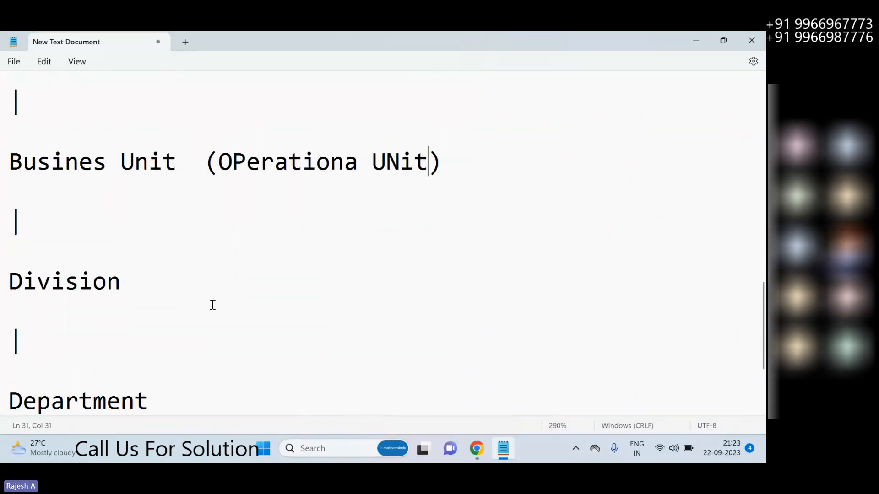
left_click(232, 283)
type("(Su")
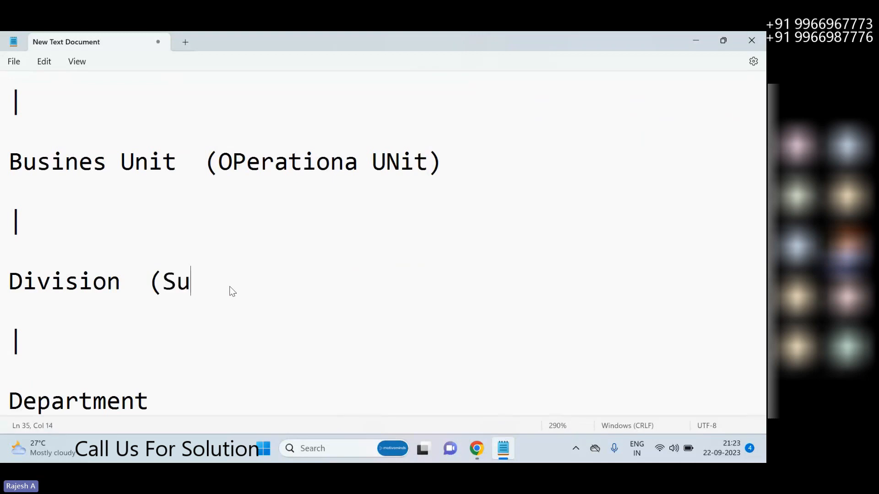
type("b opera")
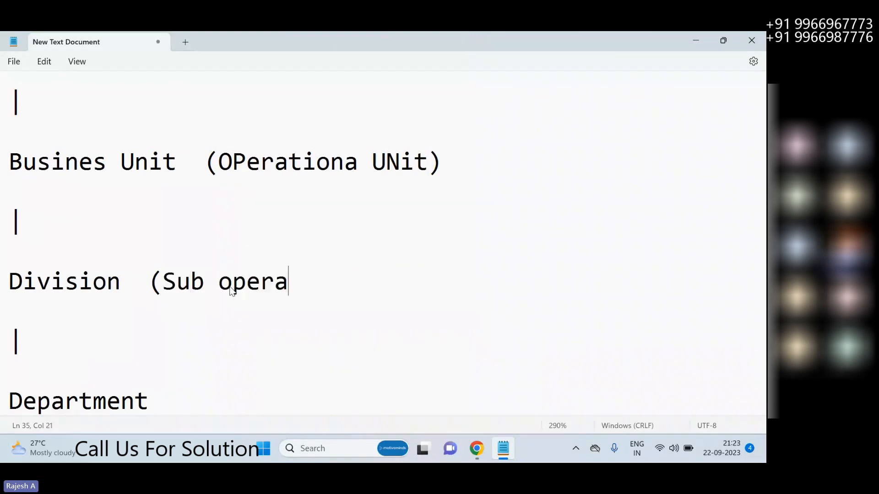
type("tional Unit)")
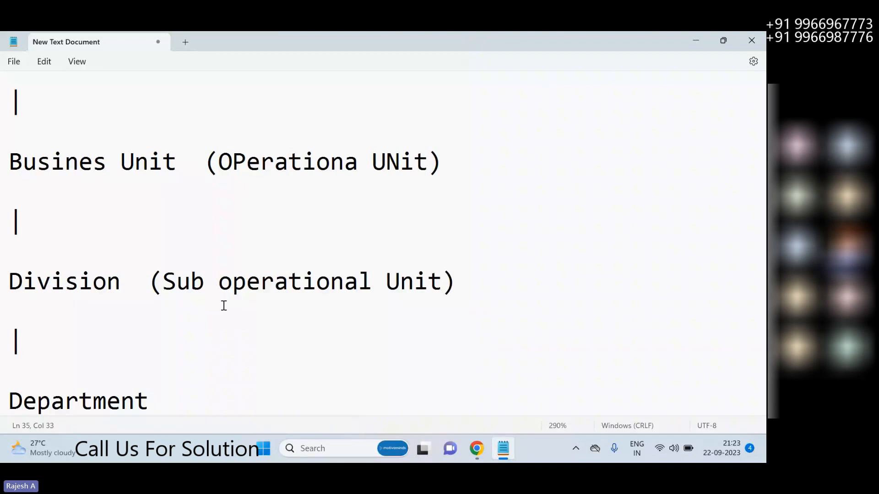
- Add the note "(Sub Sub Operational Unit" after "Department" in the hierarchy
scroll(224, 305, "down", 2)
left_click(240, 211)
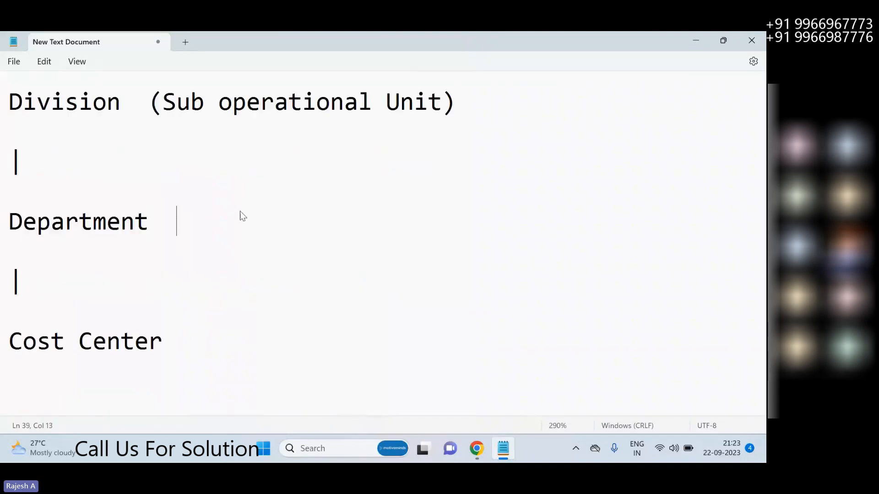
type("(Sub Sub")
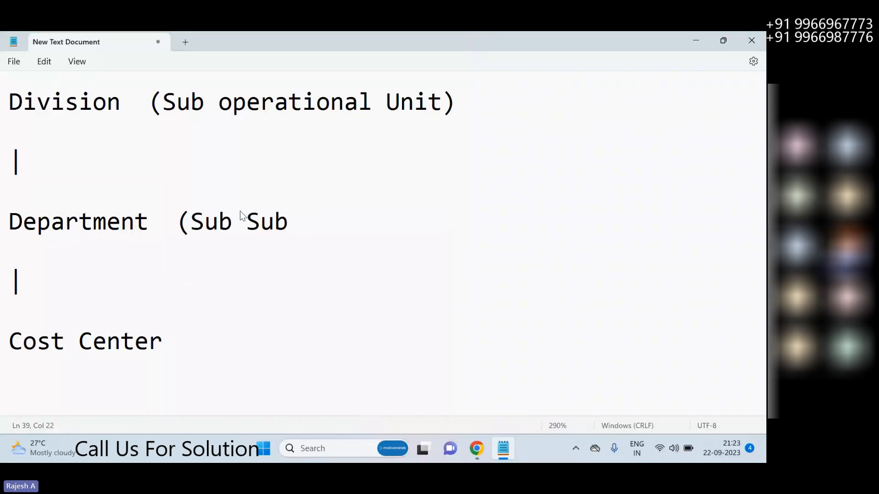
type(" Operational Unit")
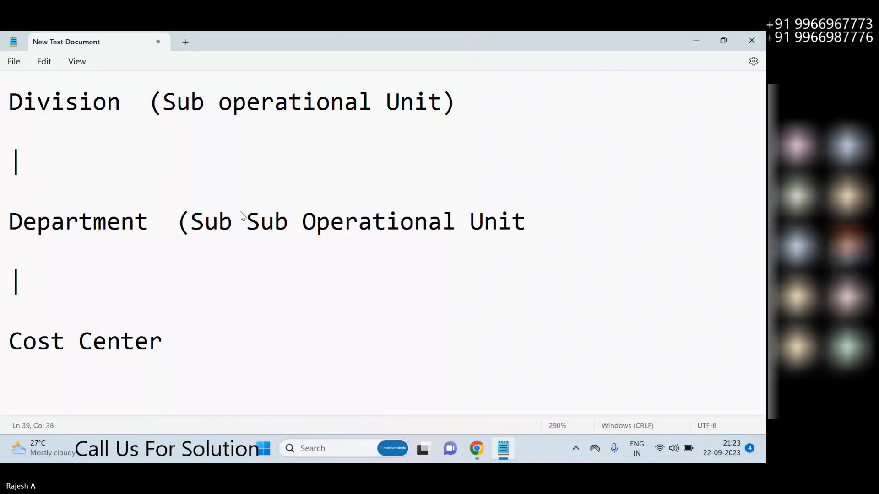
- Add the note "(Cost can be managed by each dept.)" after "Cost Center" in the hierarchy
left_click(206, 336)
type("()")
key("Left")
type("Cost can b")
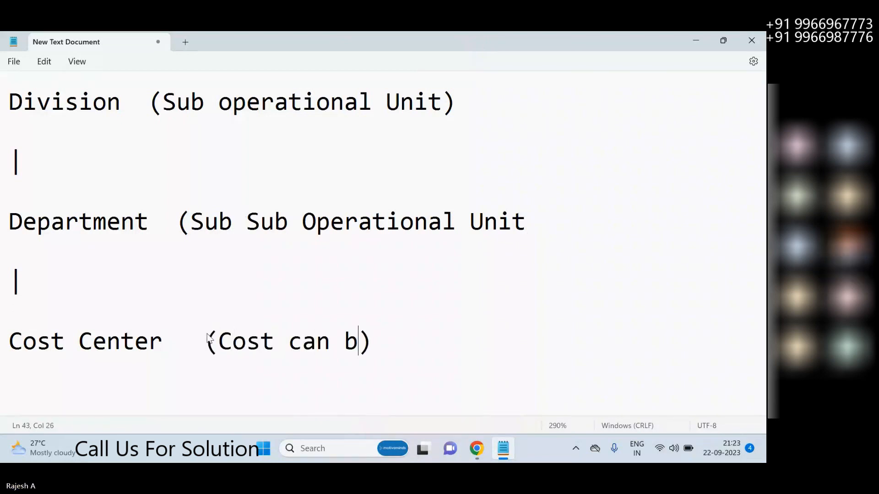
type("e managed ")
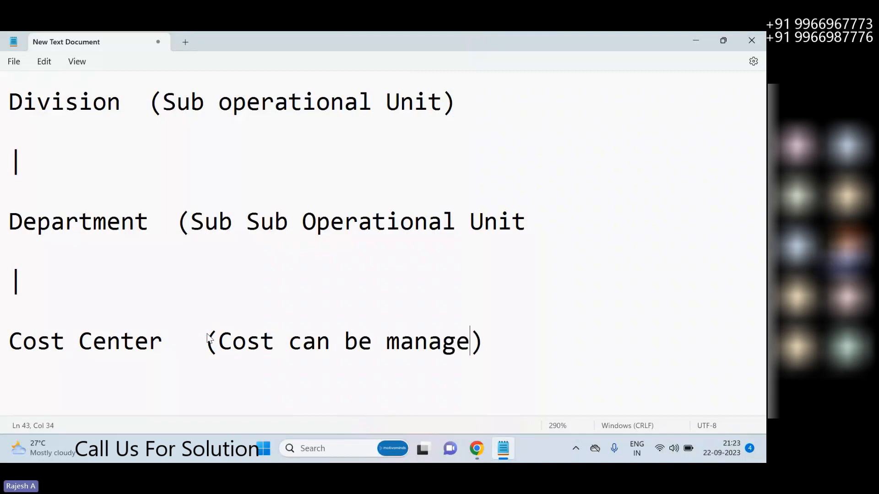
type("by de")
key("BackSpace")
key("BackSpace")
type("each depet")
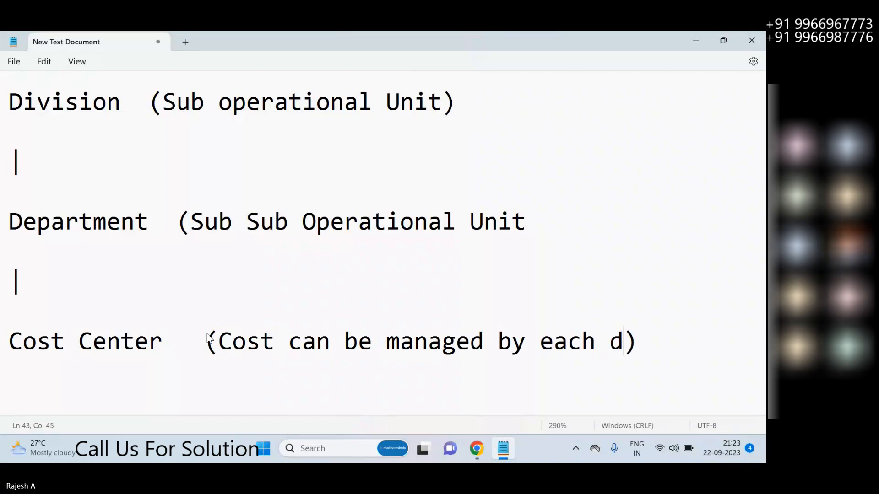
key("BackSpace")
key("BackSpace")
type("t")
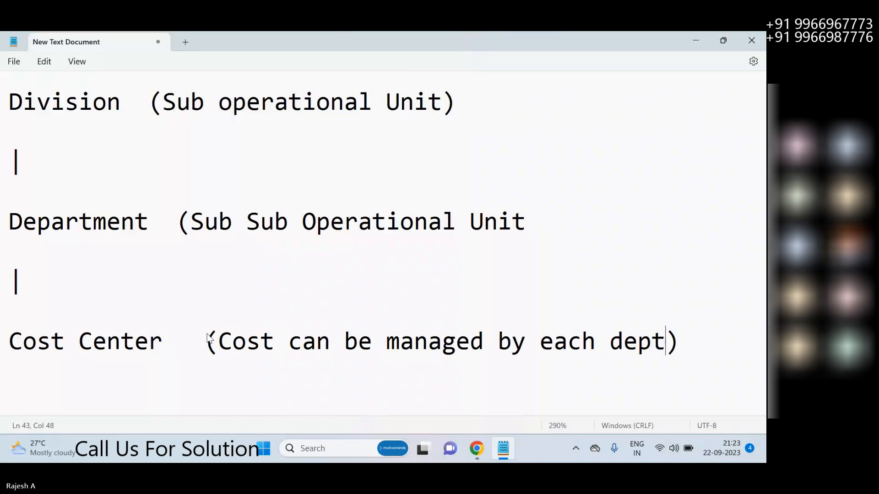
type(".")
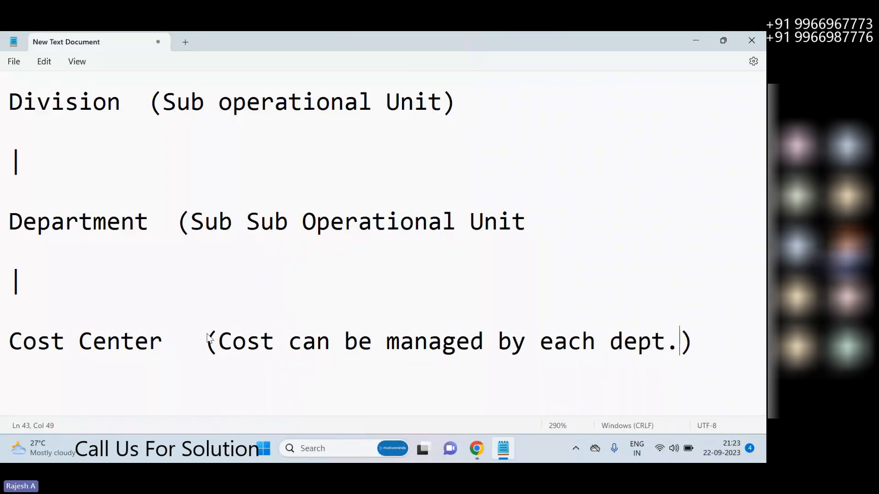
- Examine the annotated Organization Structure level by level, from the heading and Legal Entity through to Cost Center
left_click(237, 319)
scroll(237, 319, "up", 2)
scroll(237, 318, "up", 5)
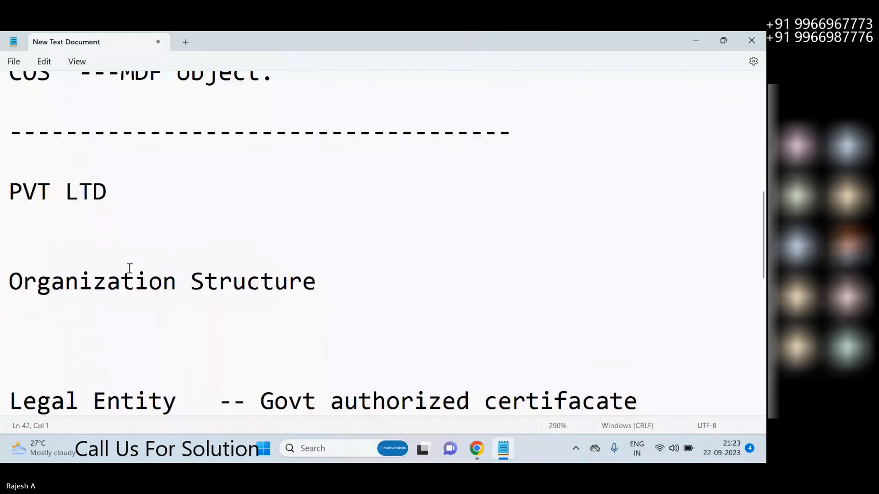
left_click_drag(121, 281, 405, 281)
scroll(151, 323, "down", 4)
left_click(151, 324)
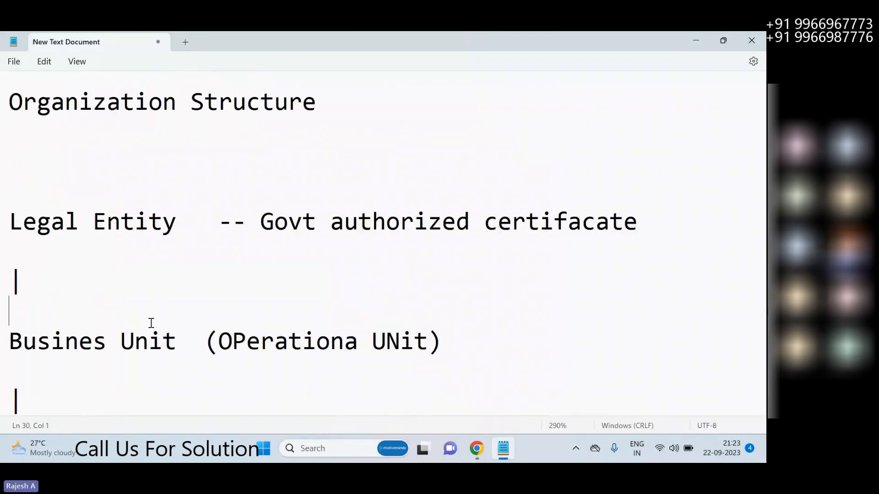
scroll(151, 323, "down", 4)
left_click(108, 304)
left_click(71, 408)
scroll(103, 375, "down", 4)
left_click(103, 377)
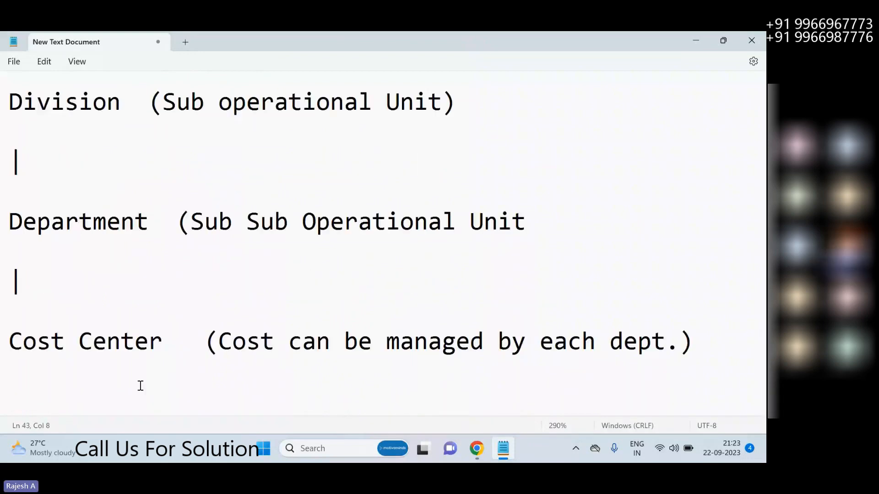
scroll(183, 357, "up", 5)
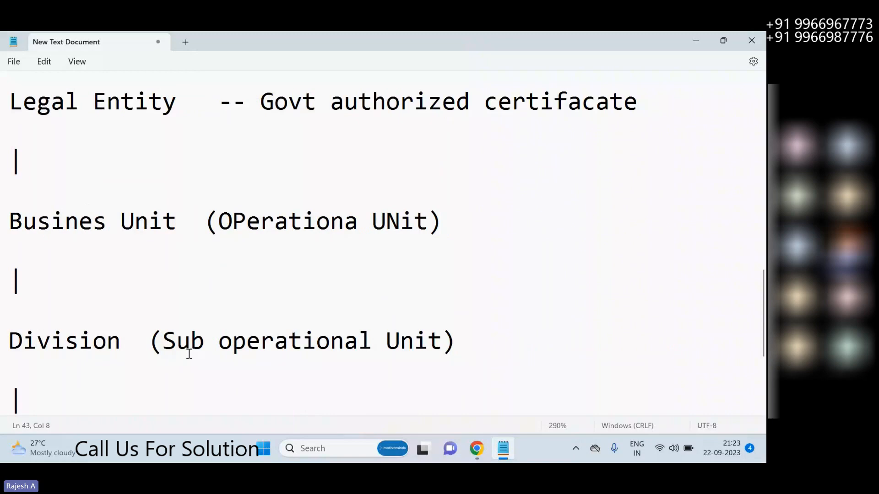
scroll(196, 348, "up", 1)
scroll(206, 342, "down", 4)
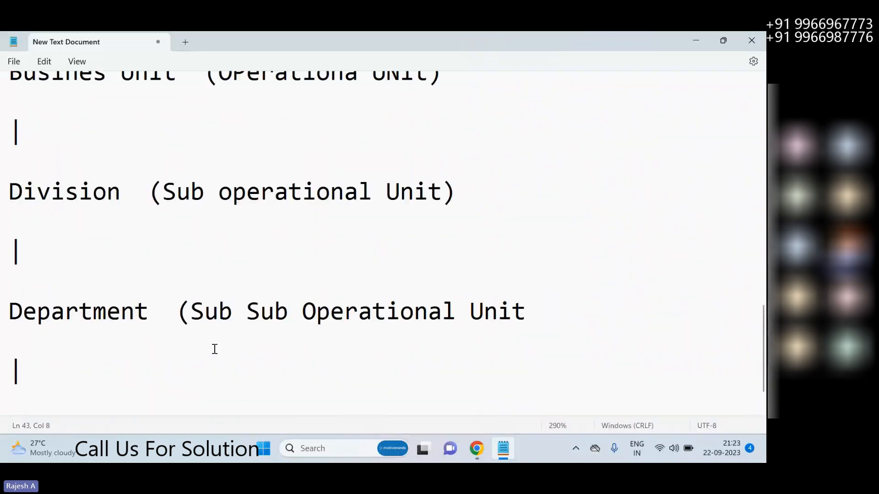
- Switch to SAP SuccessFactors in Chrome and go from the Admin Center to the Org Chart page
left_click(476, 455)
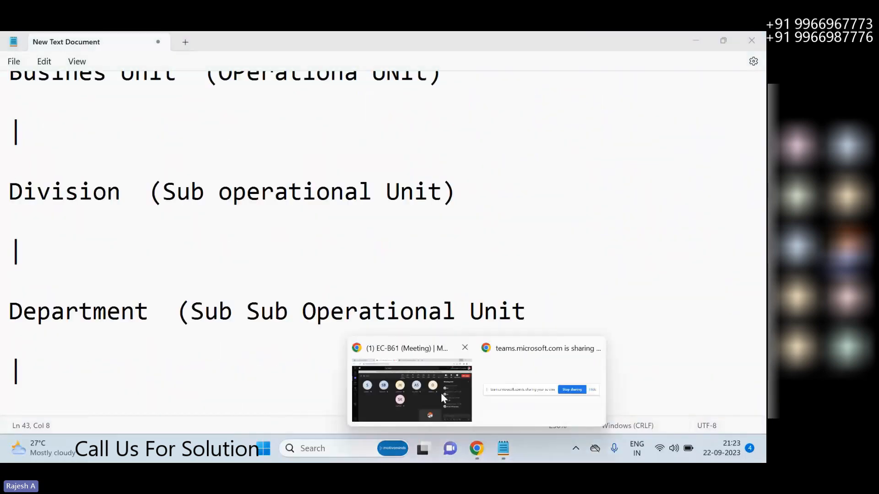
left_click(441, 393)
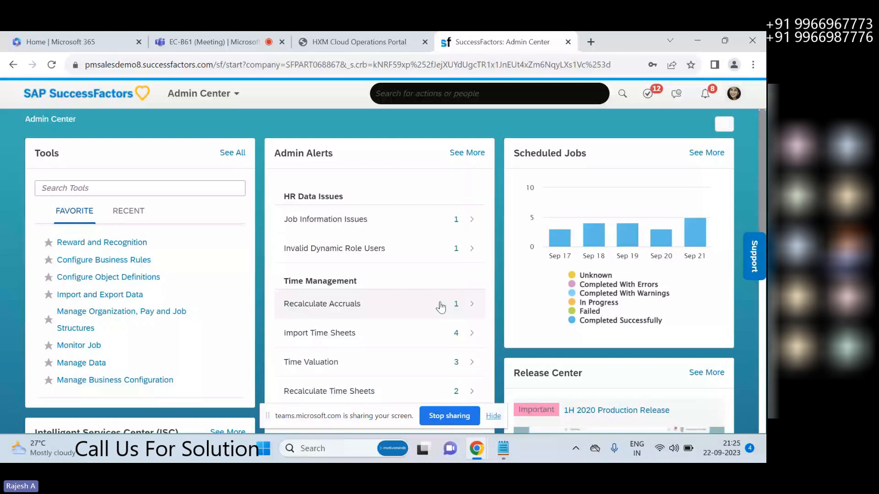
left_click(231, 93)
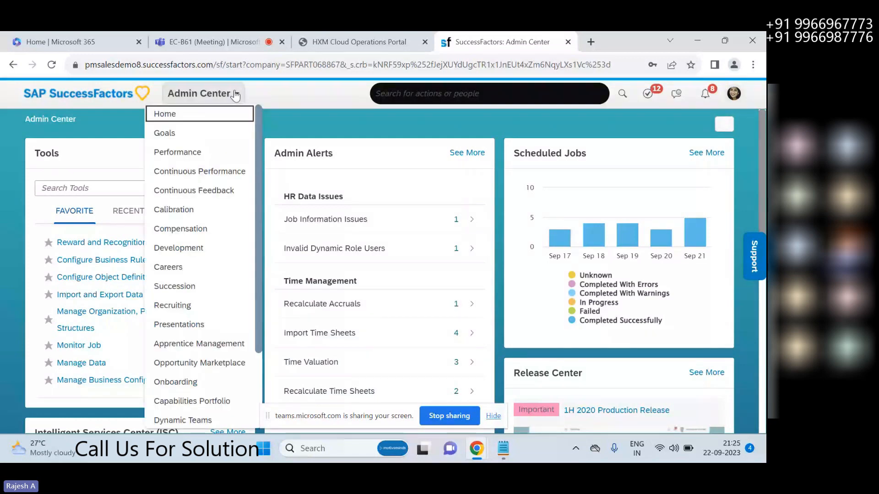
scroll(238, 304, "down", 3)
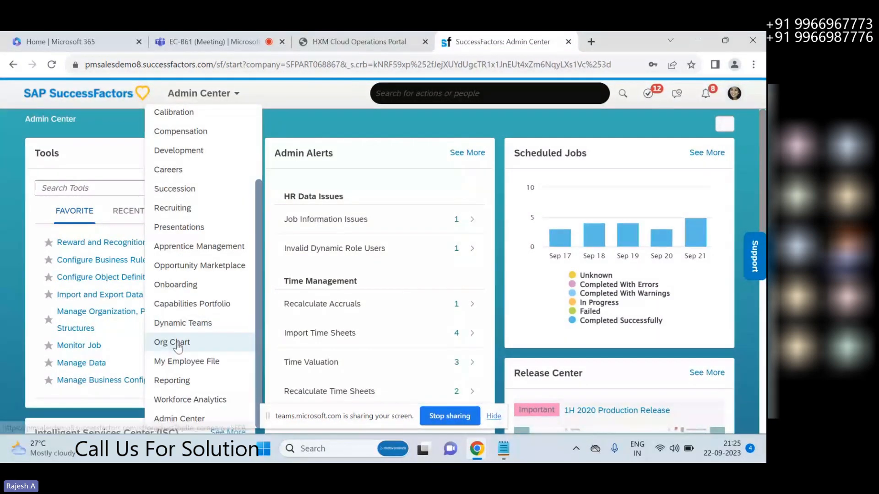
left_click(226, 342)
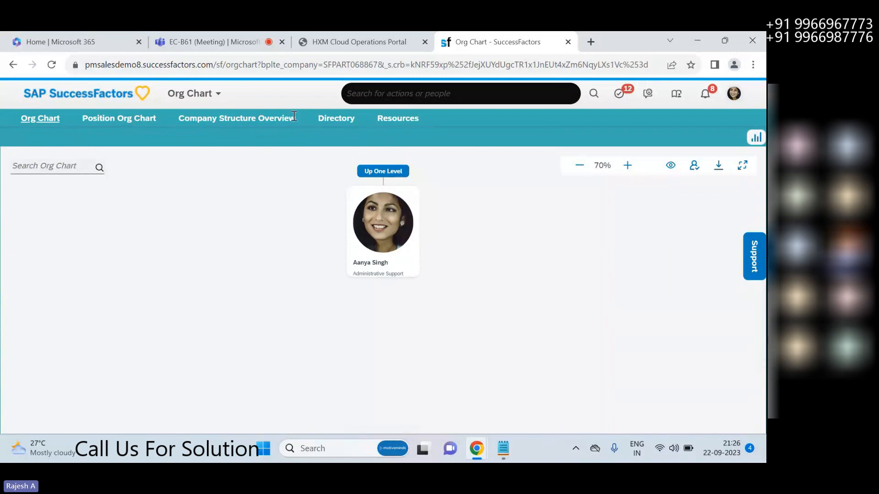
- Copy the "Company Structure Overview" heading from the Org Chart page and paste it into the text notes below the Cost Center line
left_click_drag(294, 116, 166, 132)
key("ctrl+c")
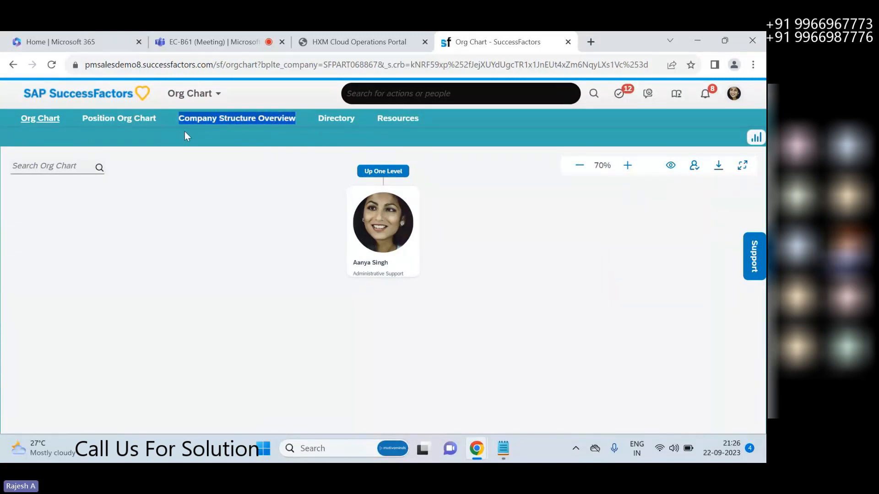
mouse_move(503, 449)
left_click(455, 392)
scroll(302, 367, "down", 1)
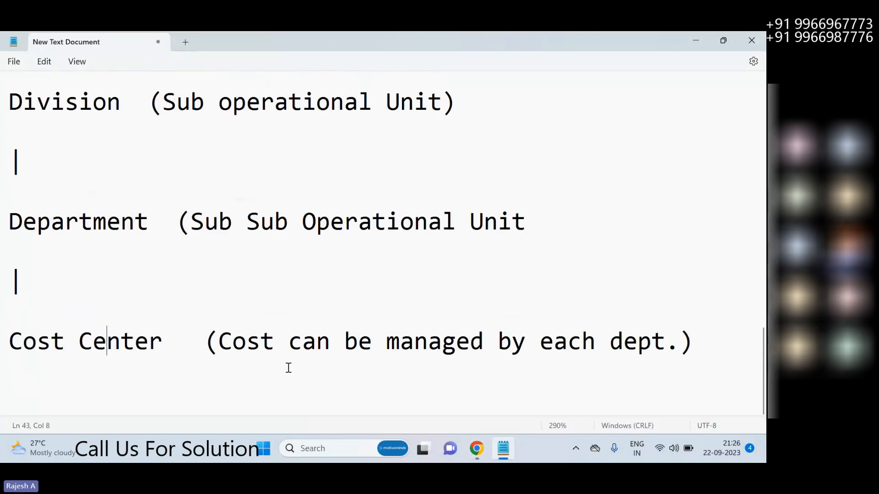
left_click(239, 393)
key("Return")
key("Return")
key("Return")
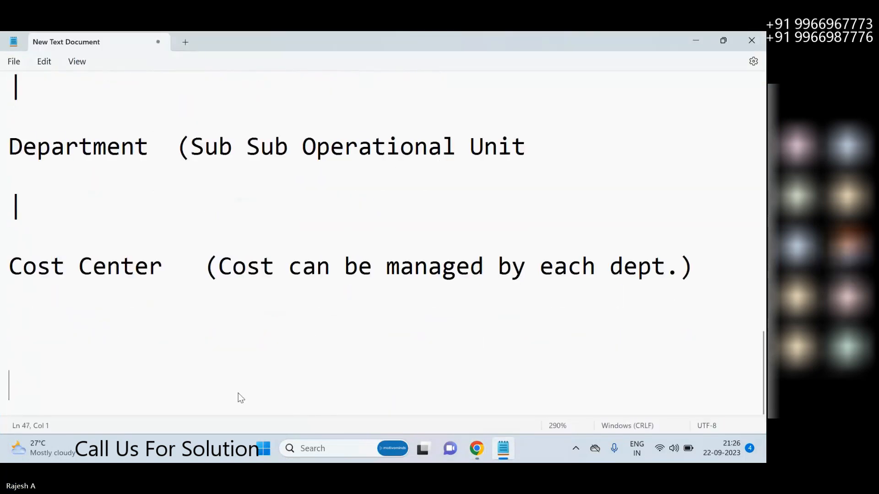
key("ctrl+v")
- Add "--- additional Package." after "Company Structure Overview" in the notes
type("-")
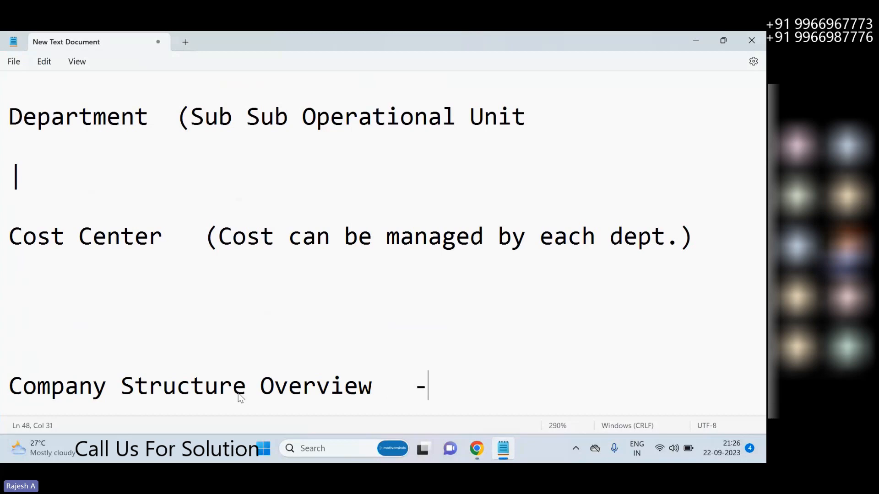
type("-- additiona")
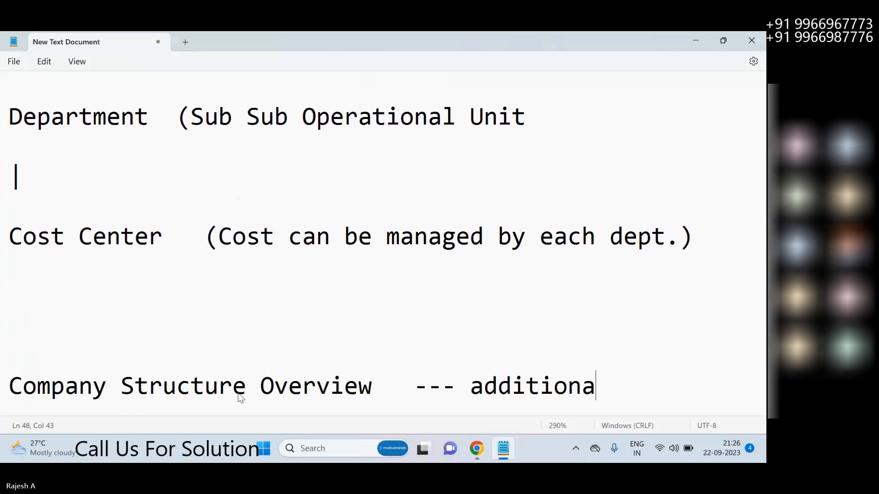
type("l Package.")
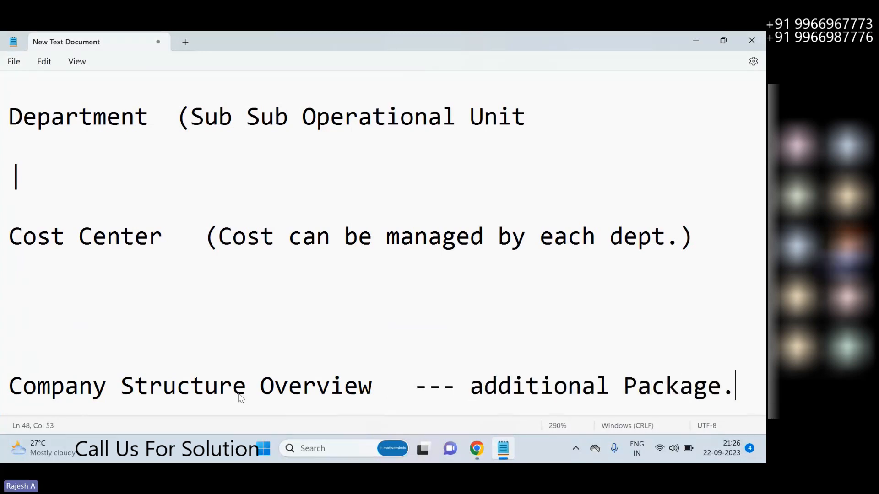
- Add the line "which can be configured manually or can be loaded from best practices." below the Company Structure Overview note
key("Return")
type("Which can be ")
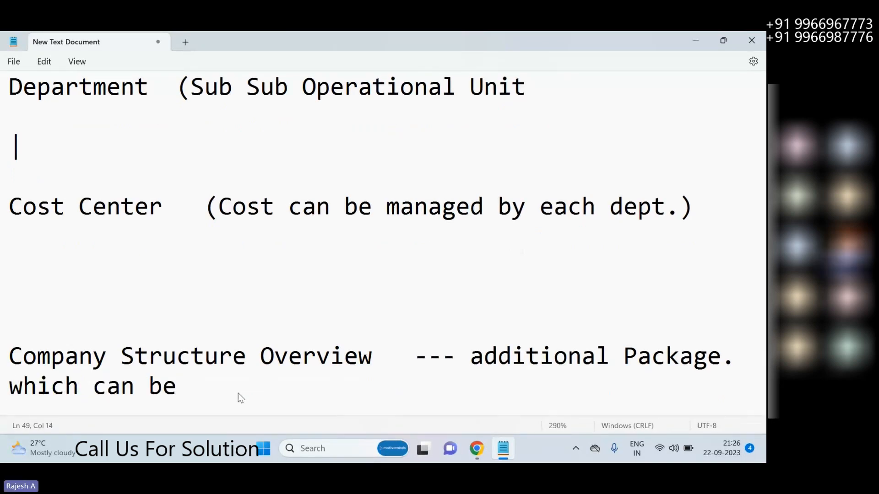
type("configured")
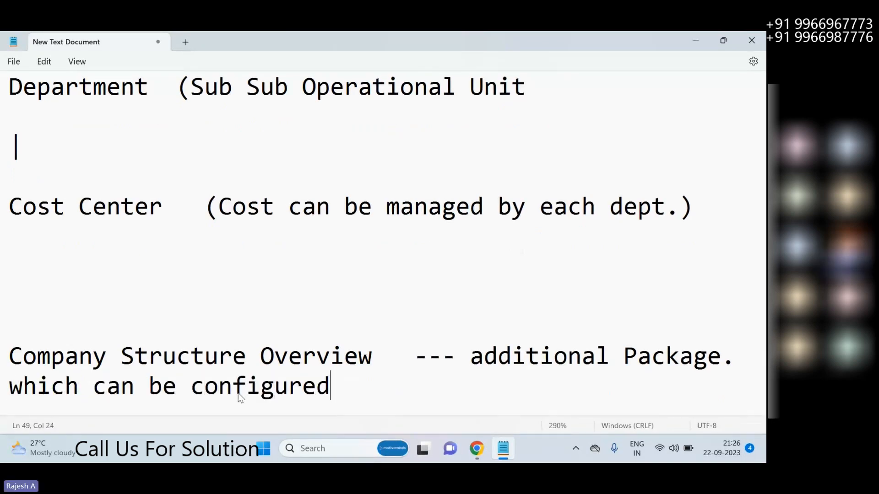
type(" manually")
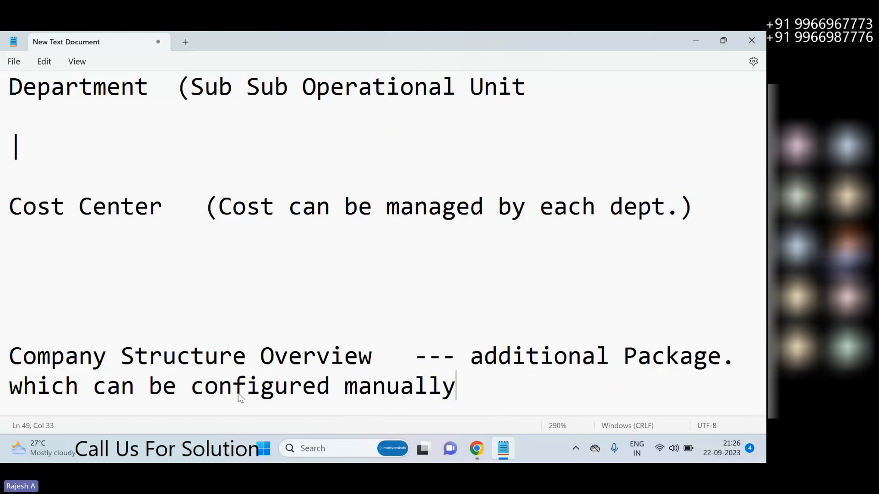
type(" or can be lo")
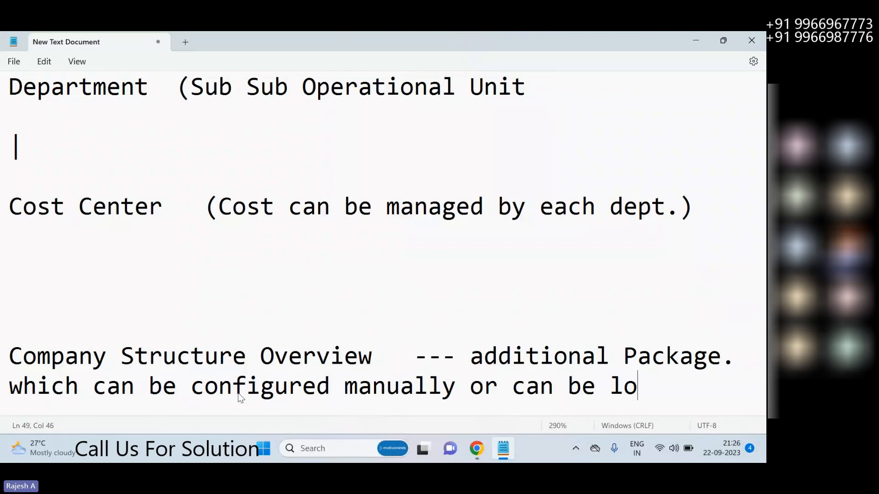
type("aded from b")
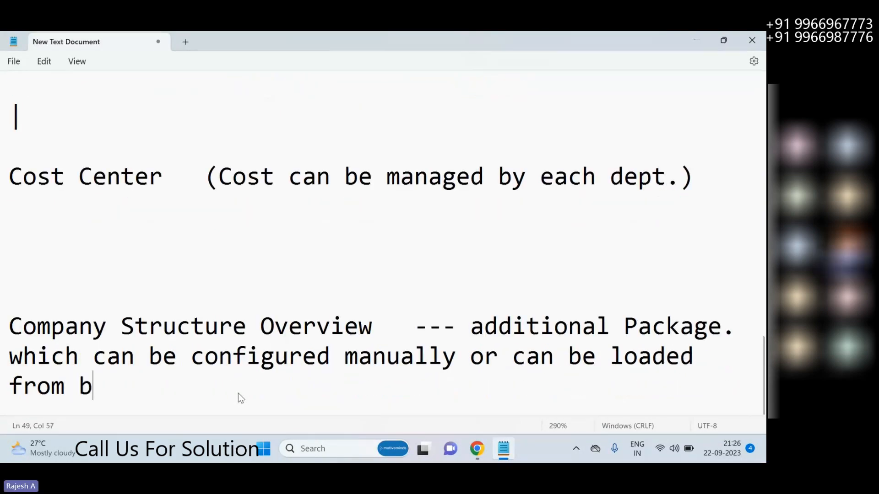
type("est practi")
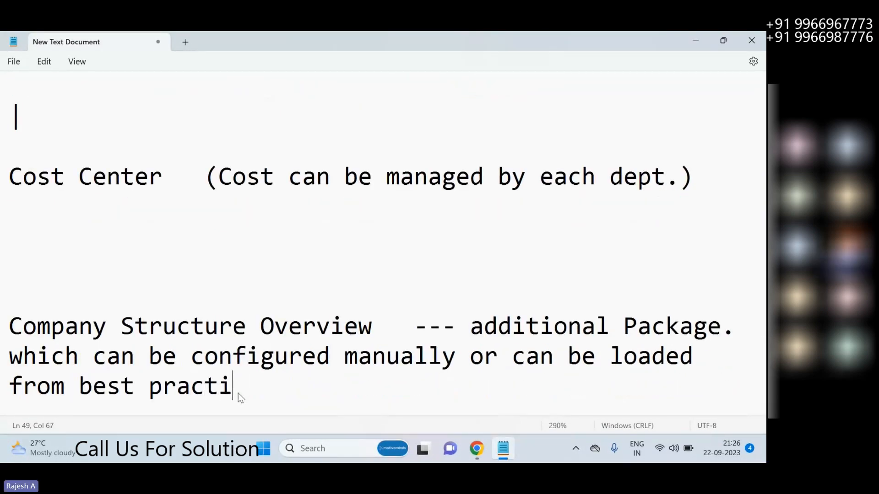
type("ces.")
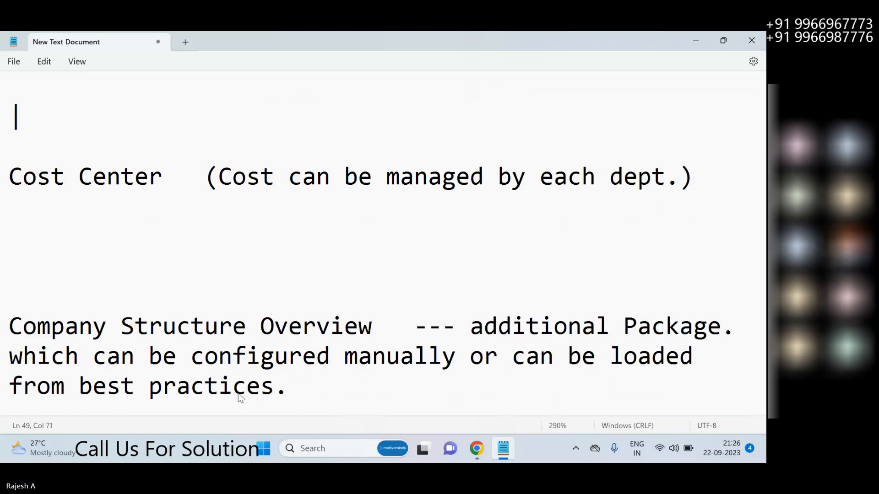
- Highlight "additional Package." in the notes, and switch back to SAP SuccessFactors in Chrome to open the Company Structure Overview
left_click_drag(472, 326, 758, 317)
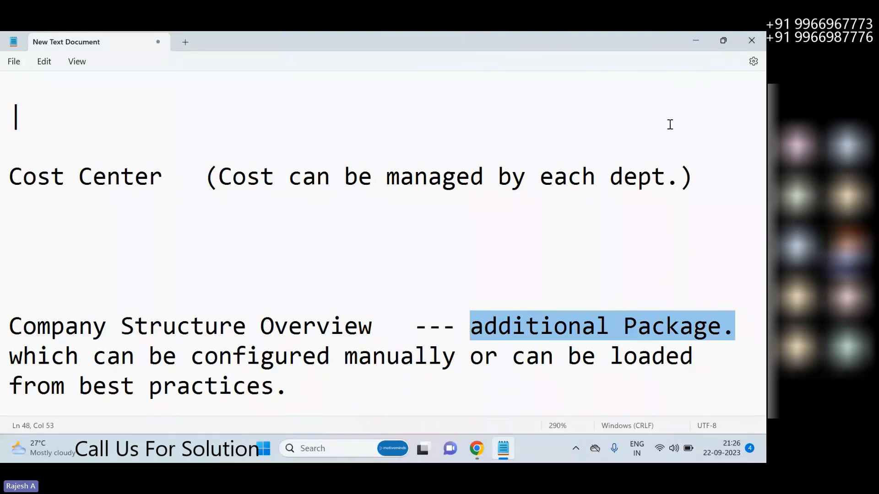
left_click(692, 39)
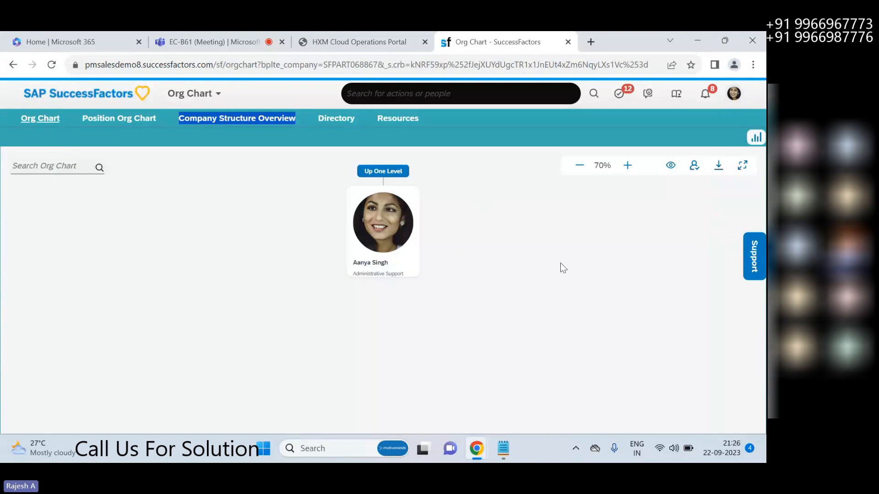
left_click(278, 120)
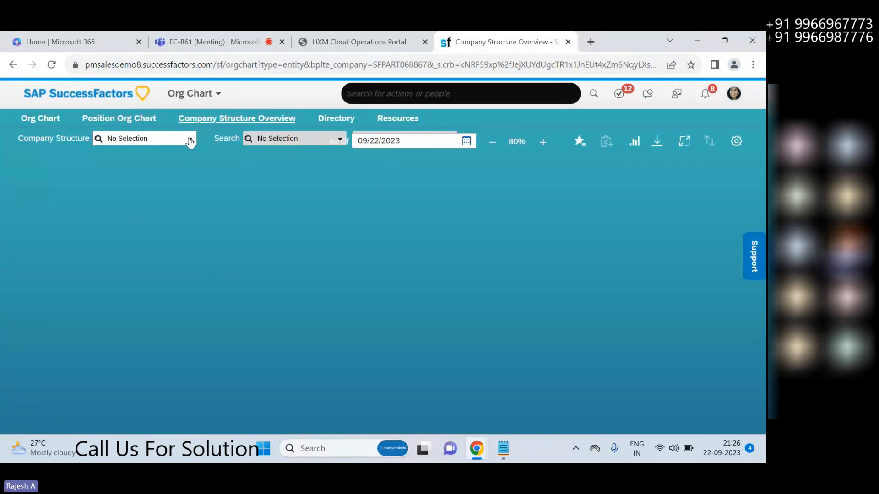
- Try to load Organization Structure as the company structure and dismiss the resulting message
left_click(190, 141)
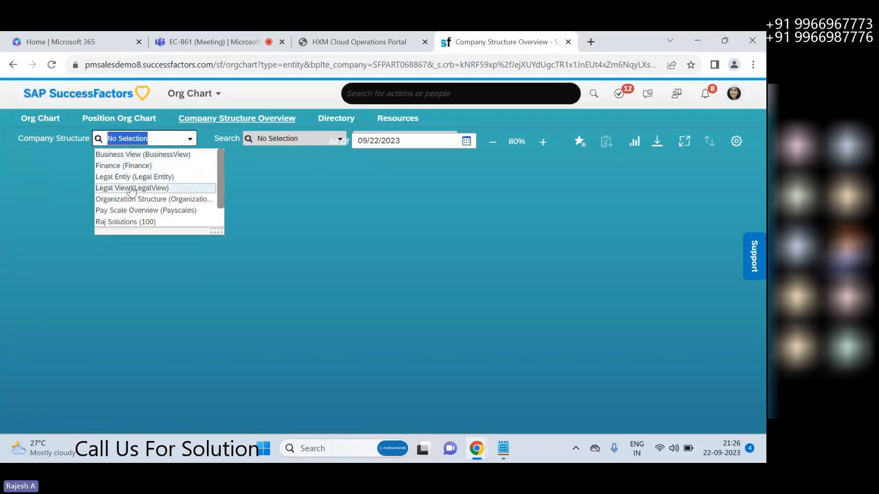
left_click_drag(221, 239, 308, 312)
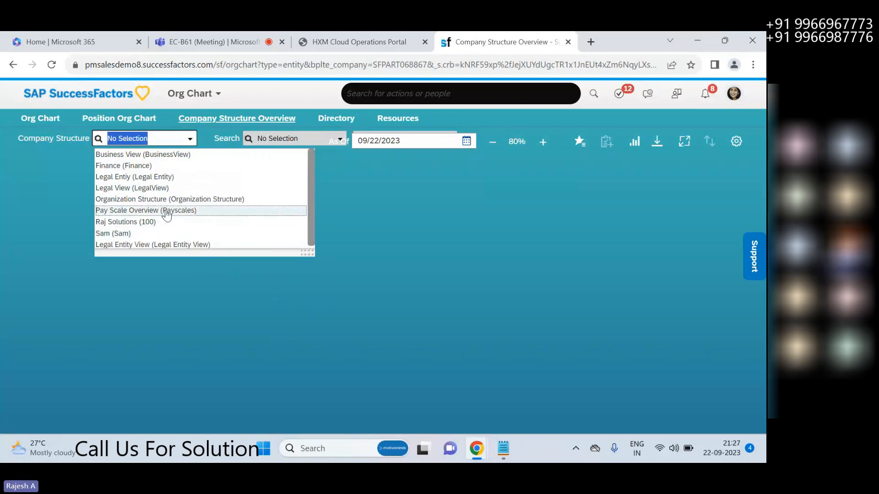
scroll(178, 212, "down", 1)
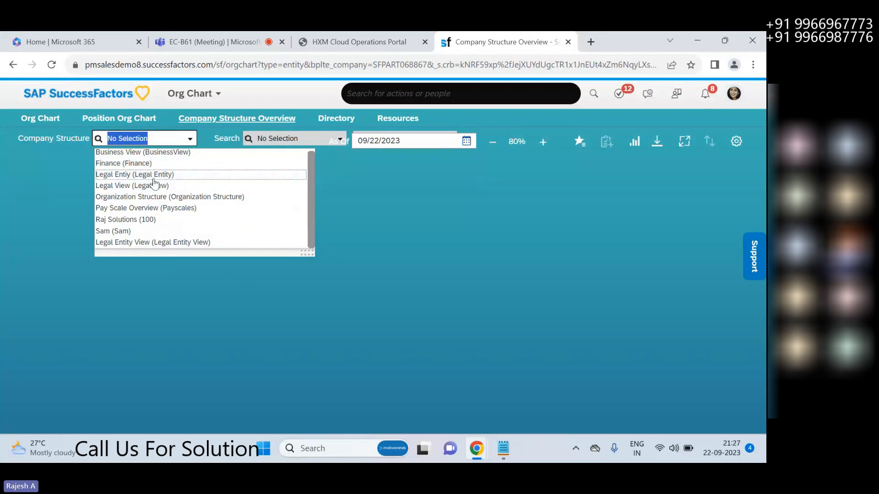
left_click(156, 197)
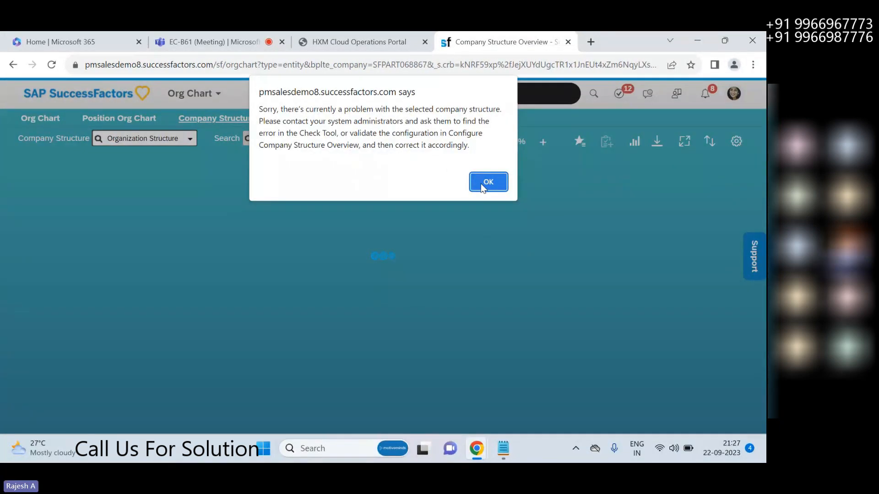
left_click(481, 187)
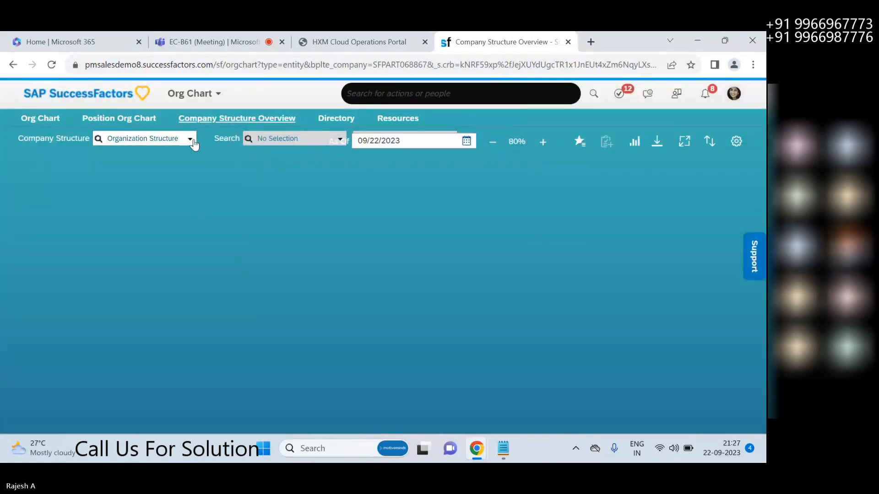
- Set the company structure to Legal Entiy (Legal Entity)
left_click(194, 143)
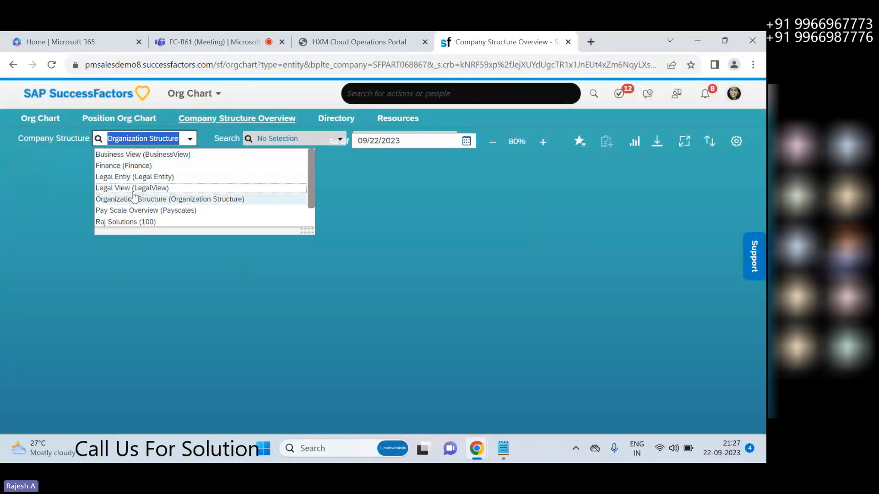
left_click(140, 177)
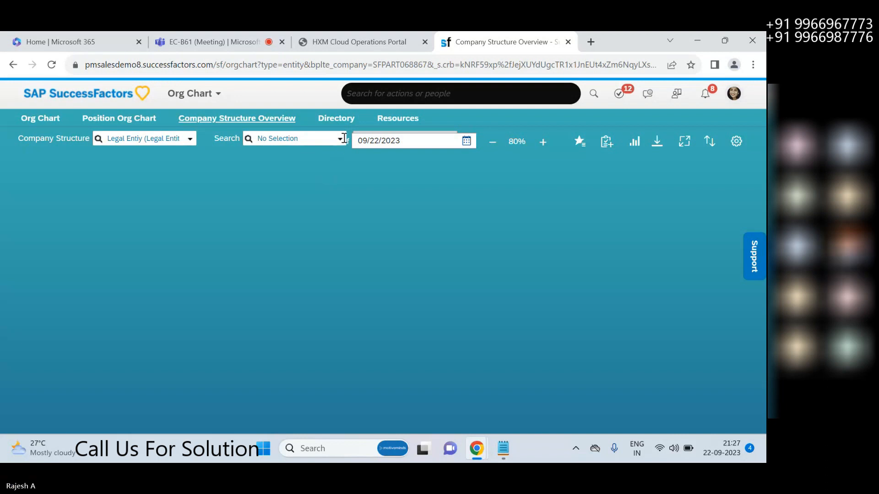
left_click(322, 138)
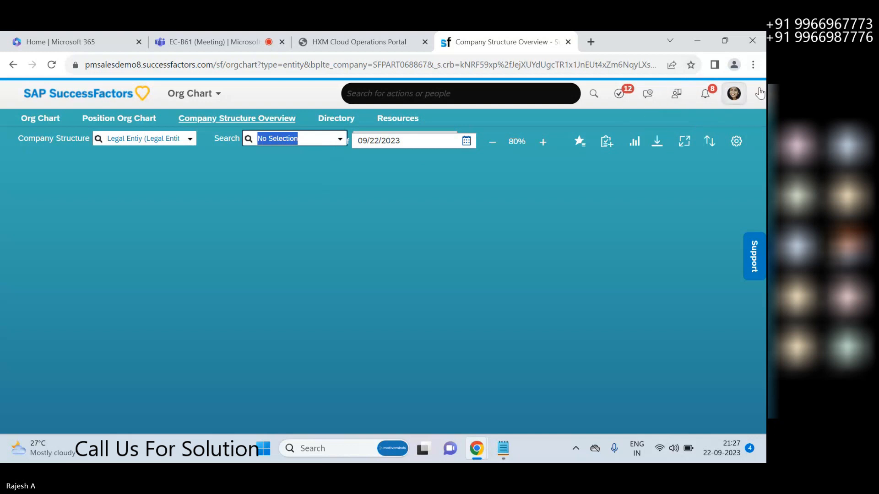
- Reduce the browser's page zoom by two levels to make room for all the structure search fields
left_click(753, 65)
left_click(675, 206)
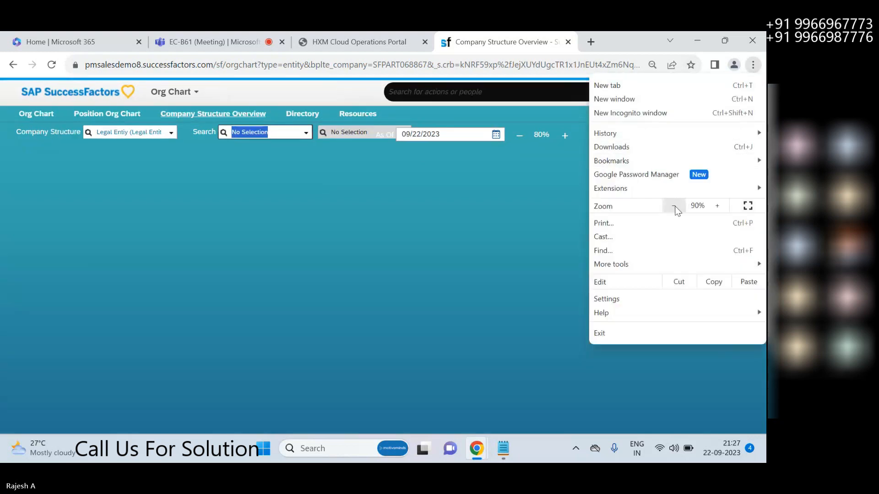
left_click(675, 206)
left_click(437, 219)
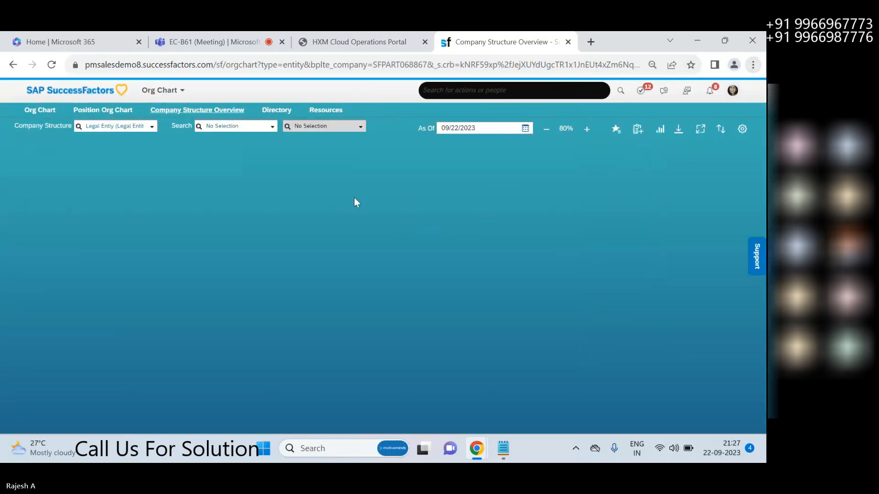
- Search the company structure by Legal Entity and display the chart for ABC (0431)
left_click(273, 132)
left_click(255, 138)
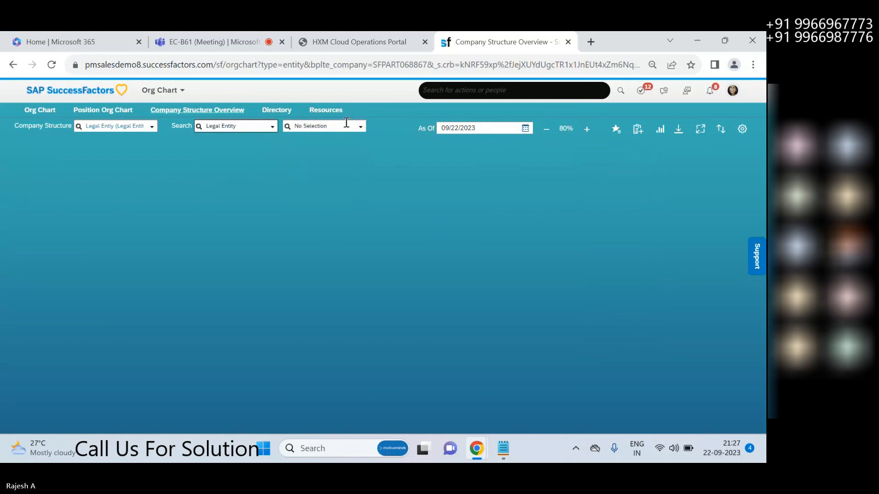
left_click(361, 131)
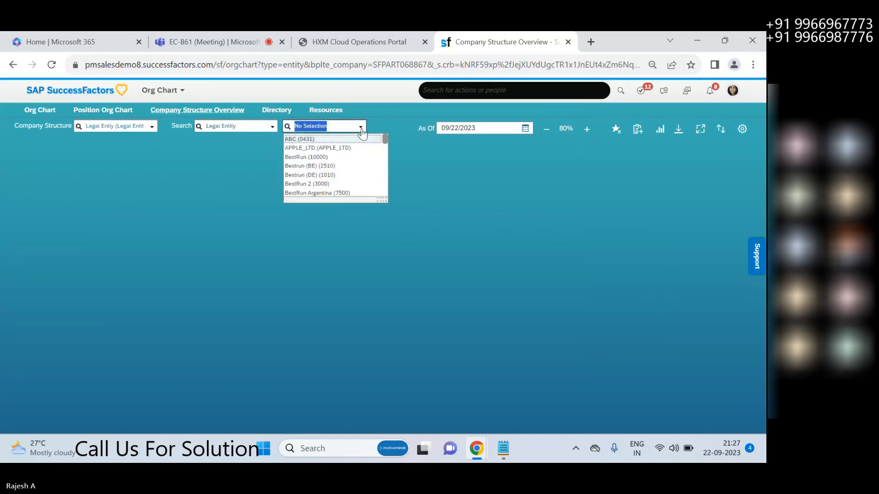
left_click(352, 138)
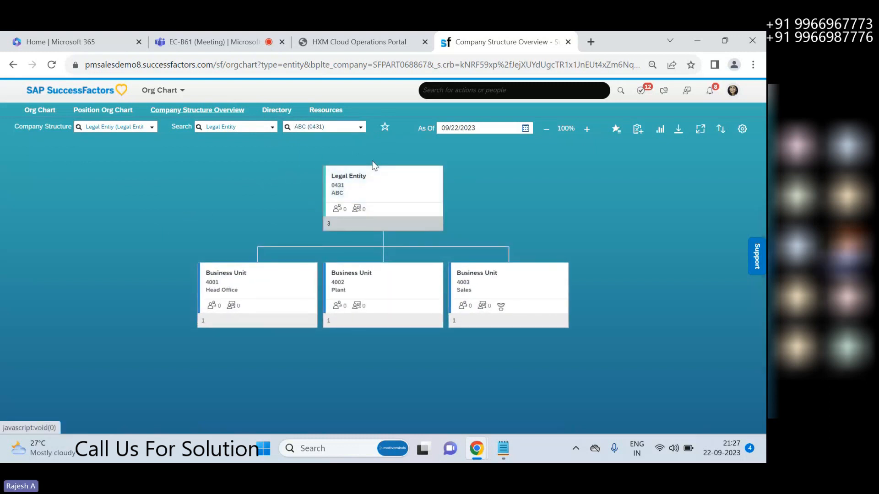
- Expand the Head Office business unit and its Corporate division, and review the hierarchy from the legal entity down to the departments
left_click(205, 322)
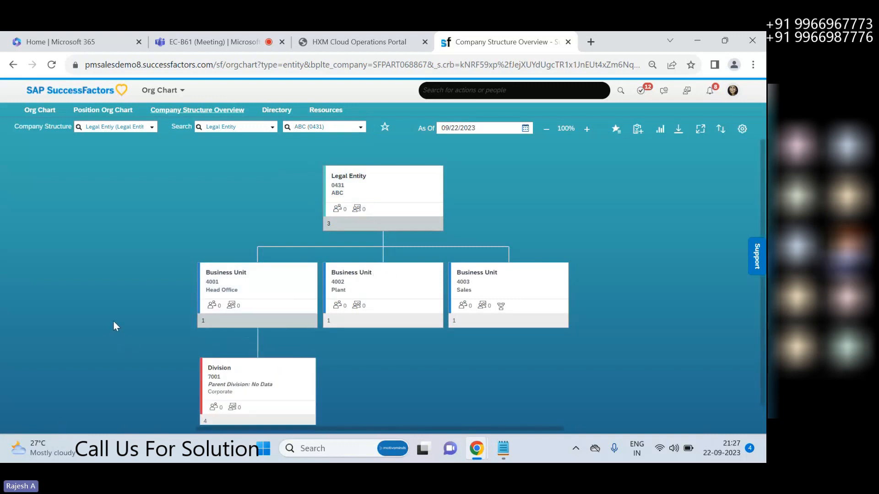
scroll(117, 315, "down", 2)
left_click(200, 338)
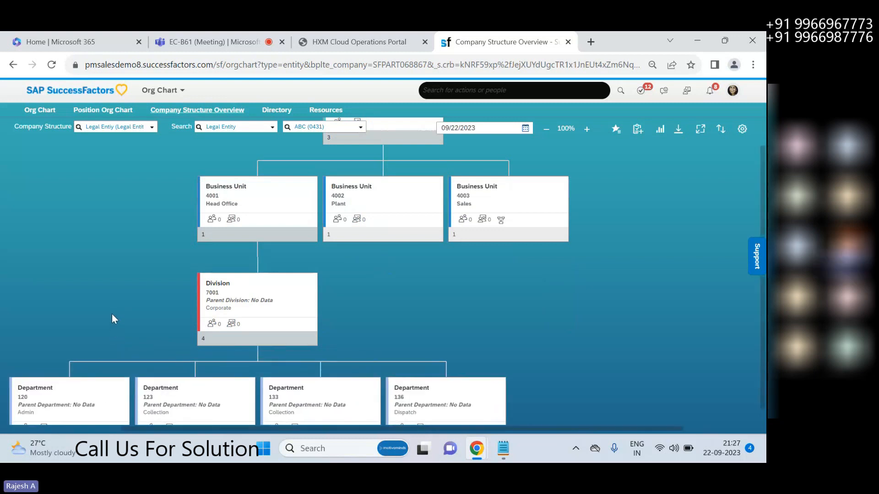
scroll(112, 314, "down", 2)
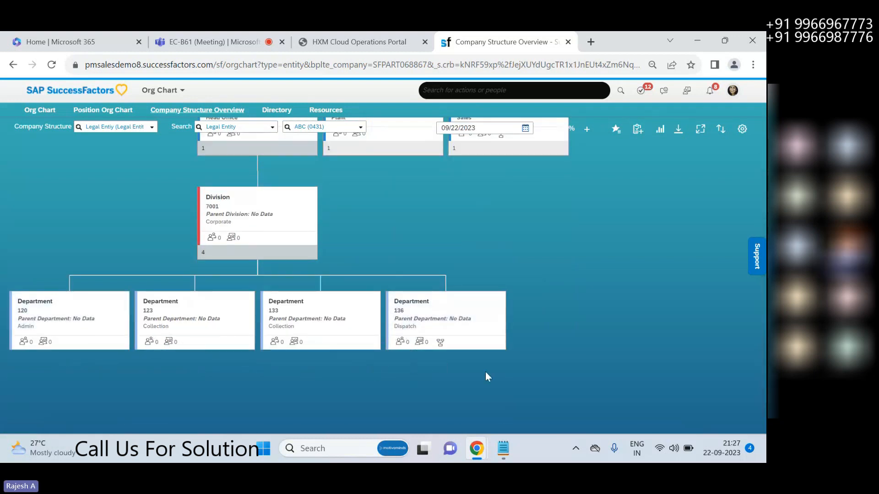
scroll(542, 325, "up", 4)
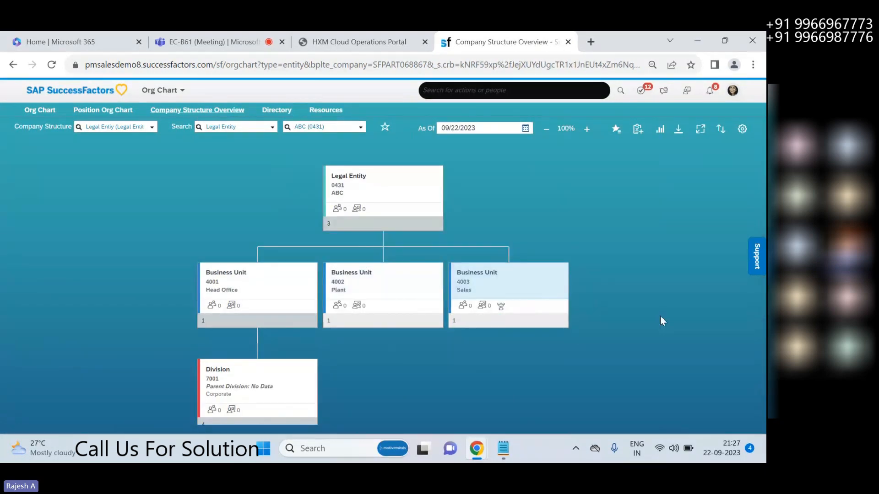
scroll(651, 298, "down", 4)
scroll(652, 301, "up", 2)
scroll(658, 300, "up", 2)
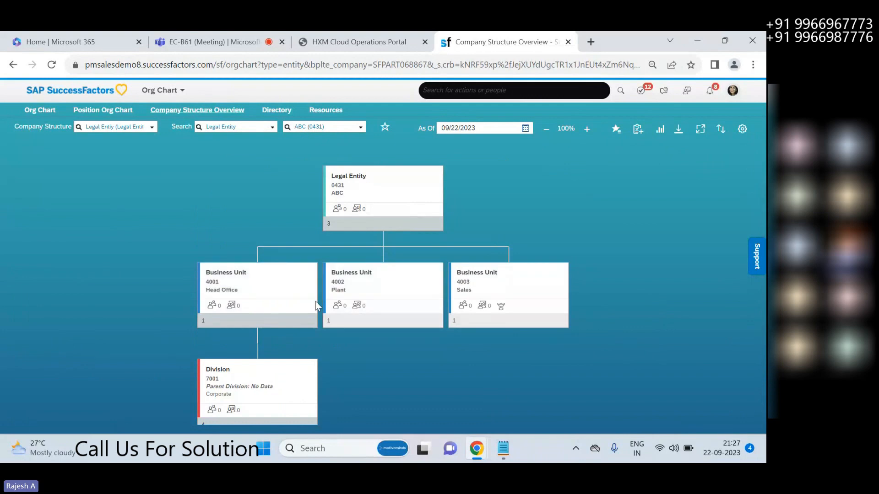
scroll(291, 380, "down", 4)
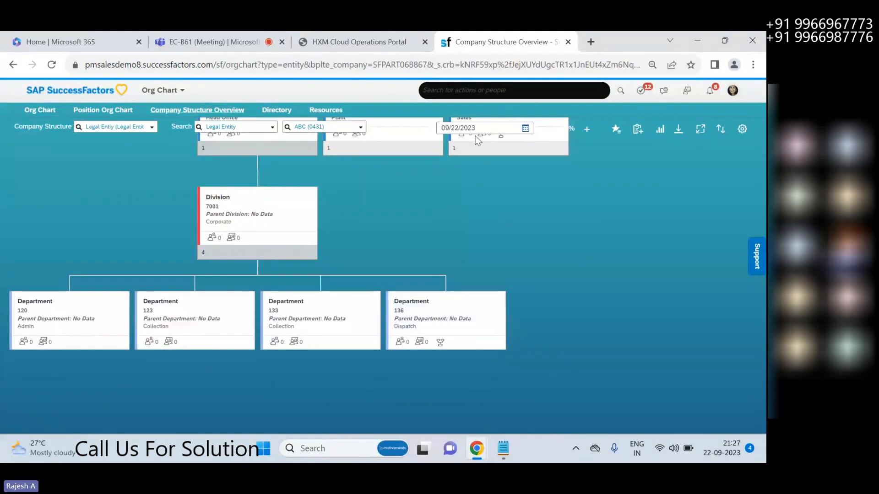
- Hide the screen-sharing notice and review the ABC hierarchy between the legal entity and the Corporate division's departments
left_click(218, 48)
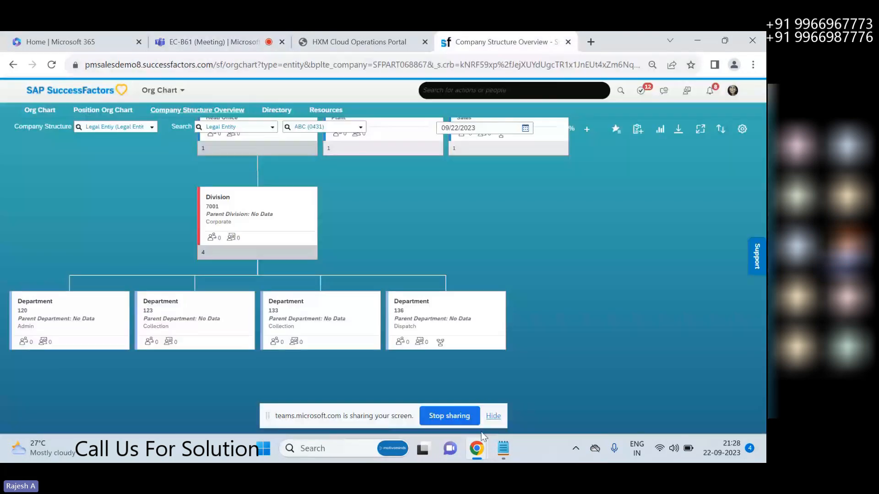
left_click(493, 416)
scroll(603, 320, "up", 2)
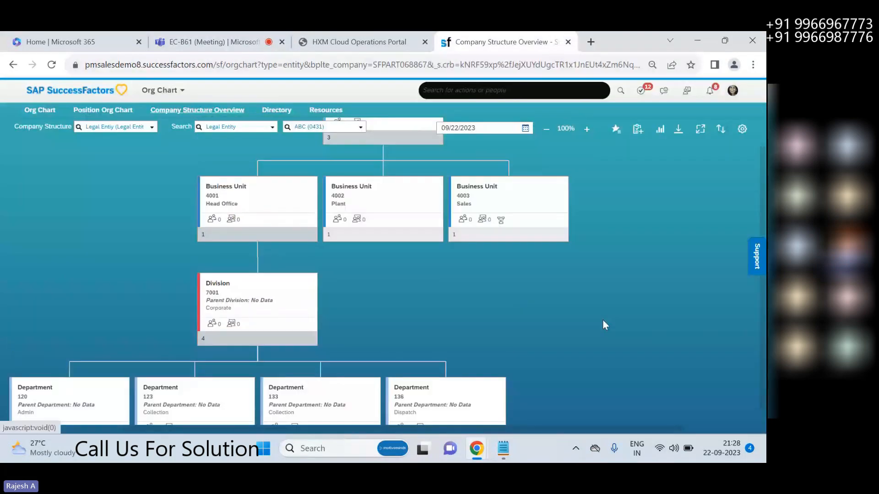
scroll(603, 325, "down", 2)
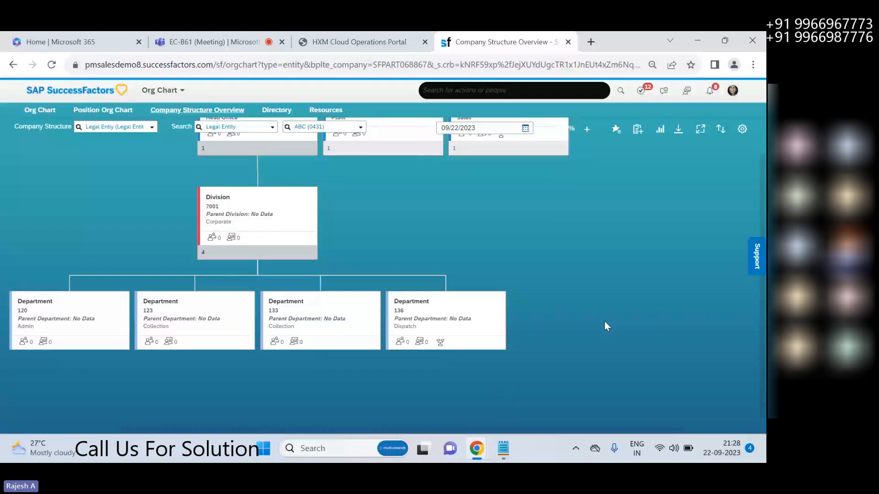
scroll(603, 323, "up", 4)
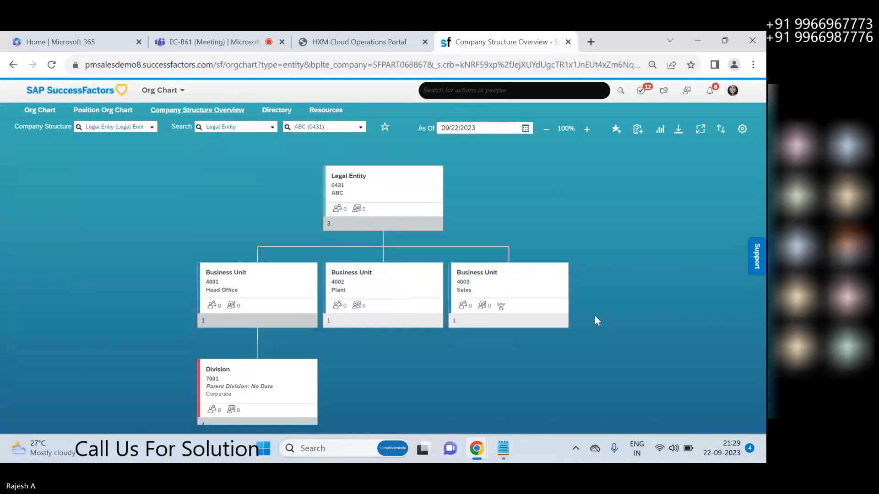
scroll(595, 315, "down", 4)
scroll(555, 328, "up", 4)
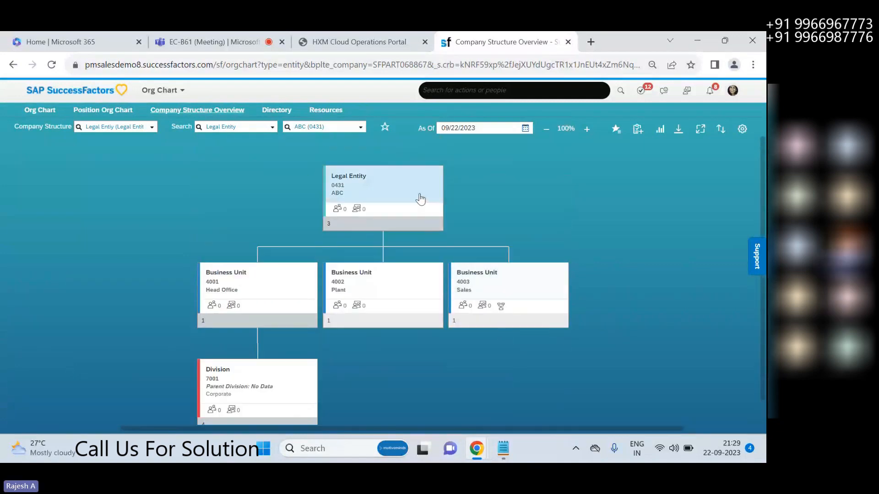
scroll(485, 347, "down", 4)
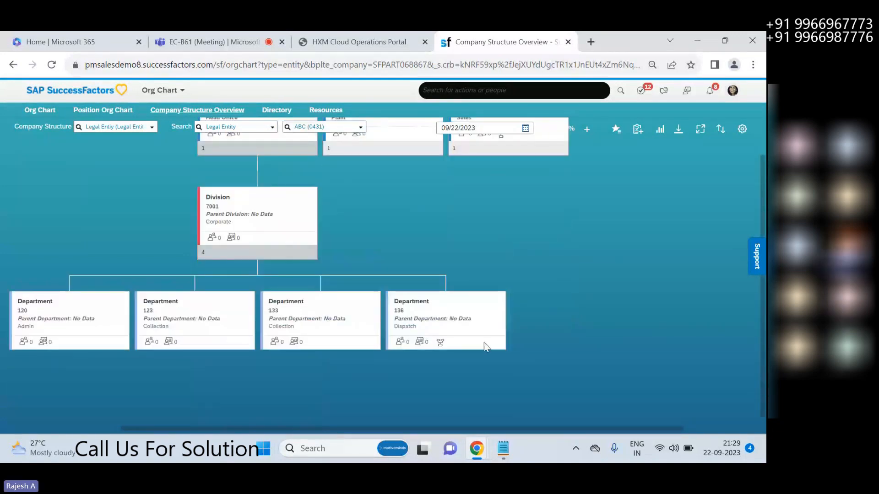
- Switch to the text notes to read the Company Structure Overview entry, and return to the browser's company structure chart
left_click(498, 444)
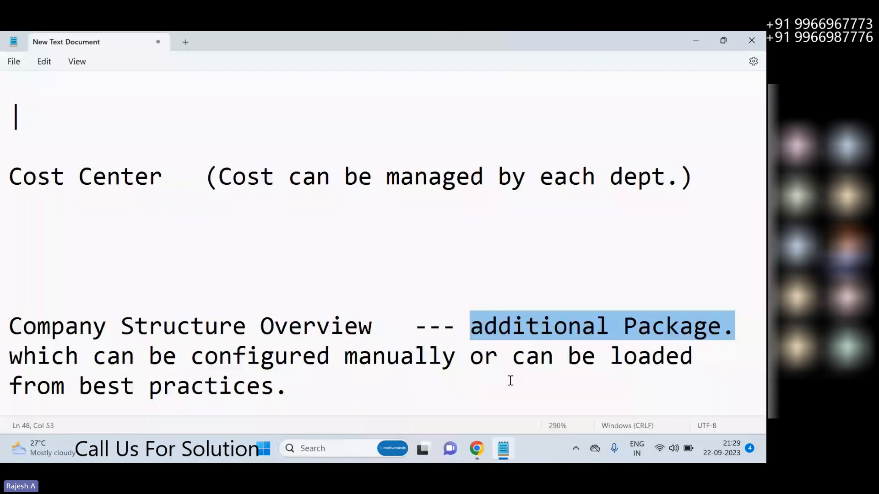
left_click(514, 394)
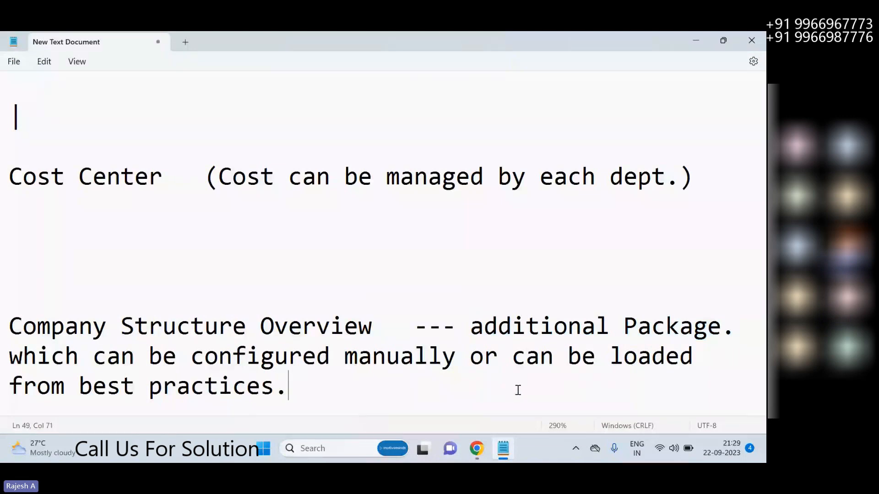
left_click(476, 447)
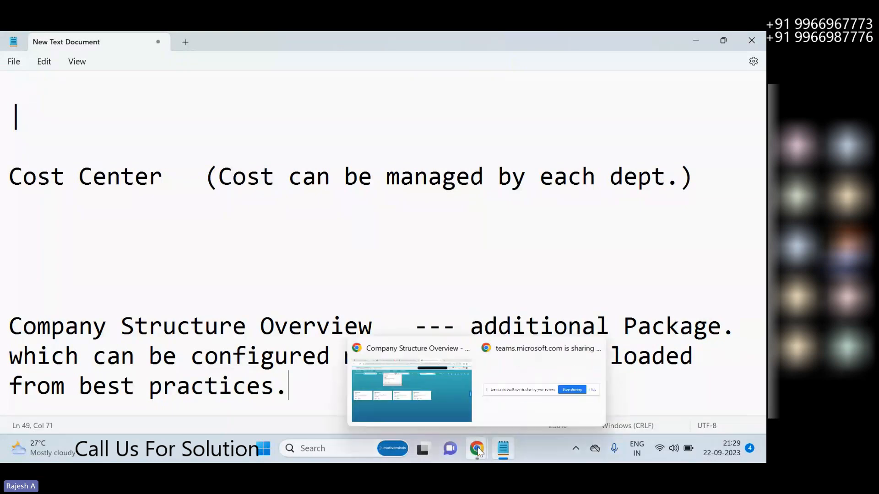
left_click(441, 399)
- Duplicate the Company Structure Overview browser tab and bring the duplicate to the front
right_click(506, 42)
left_click(526, 130)
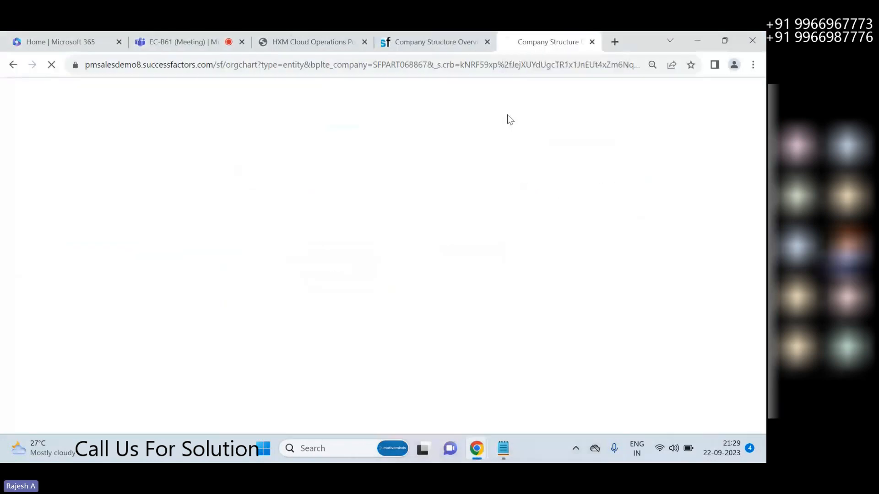
left_click(455, 45)
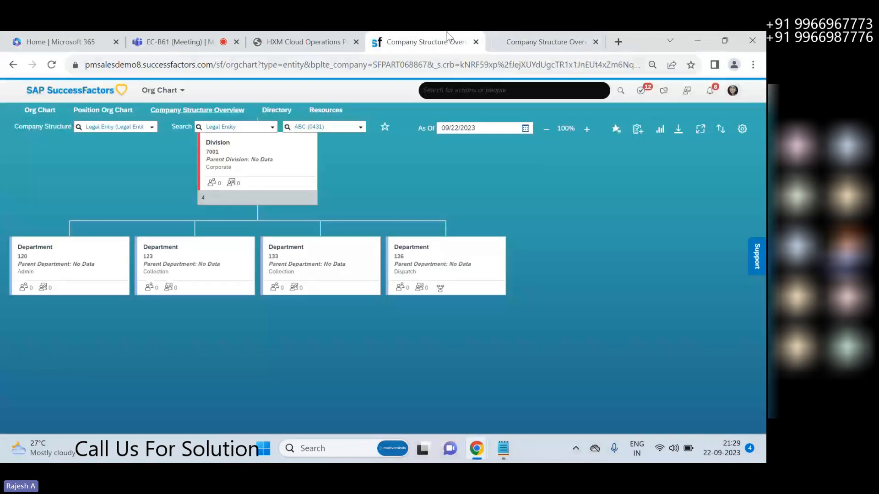
left_click(541, 42)
- Search the actions for "employee central" and open Manage Employee Central Settings
left_click(526, 93)
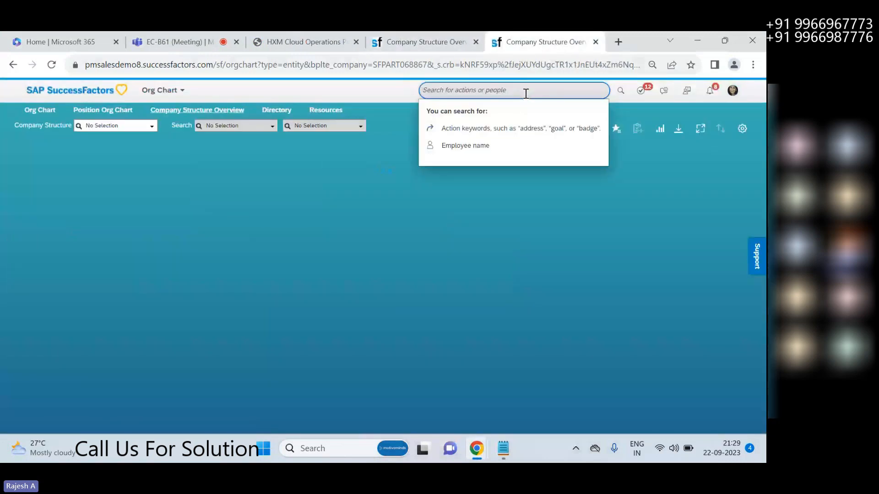
type("employee")
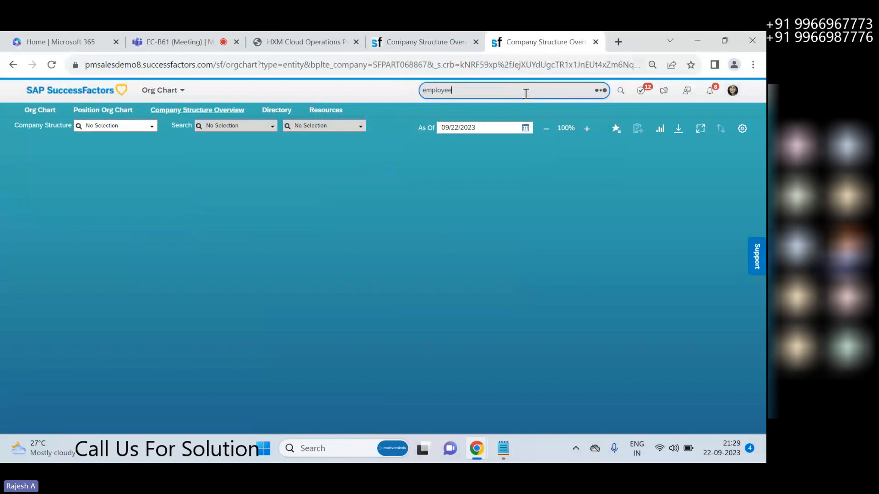
type(" central")
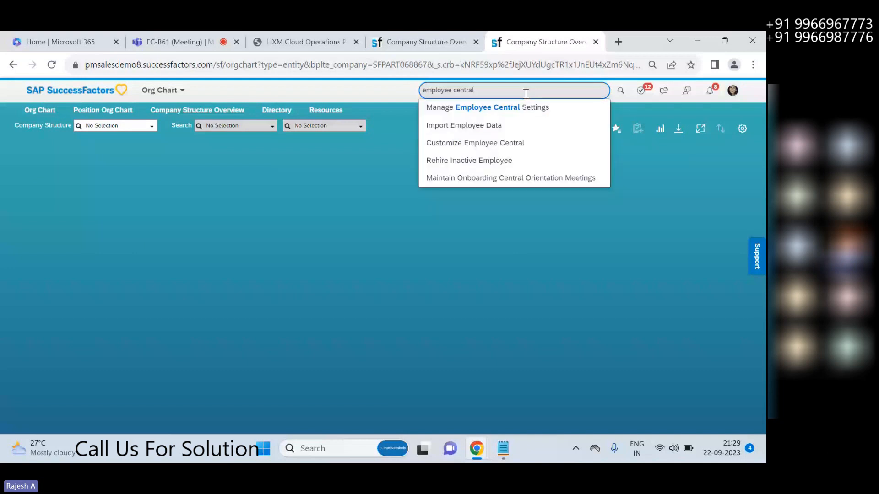
left_click(515, 107)
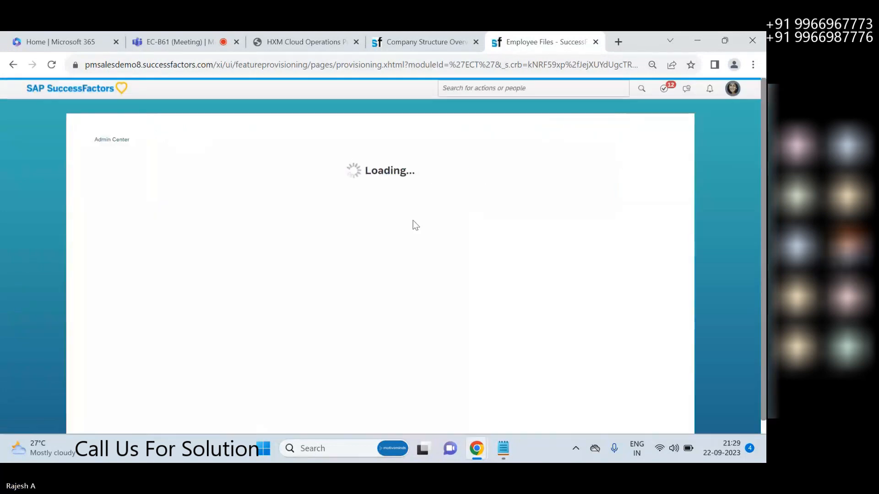
- Find the Company Structure Overview setting in the Others section and highlight its name
mouse_move(160, 264)
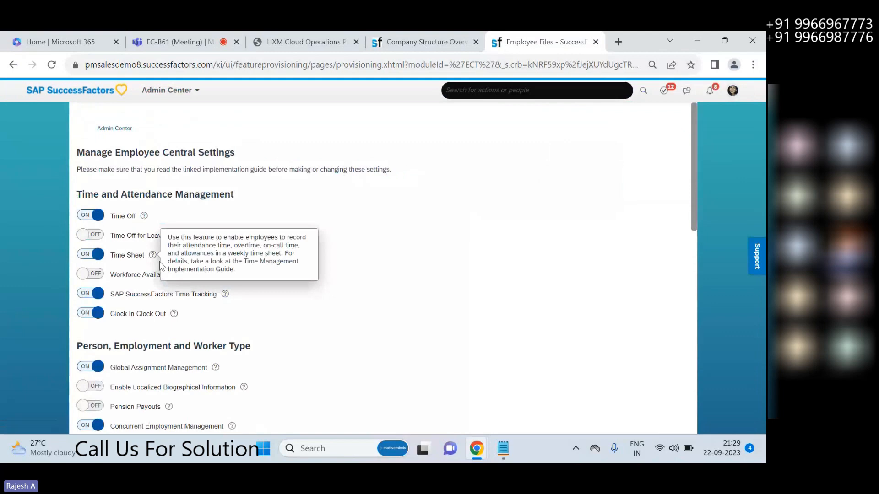
scroll(210, 311, "down", 15)
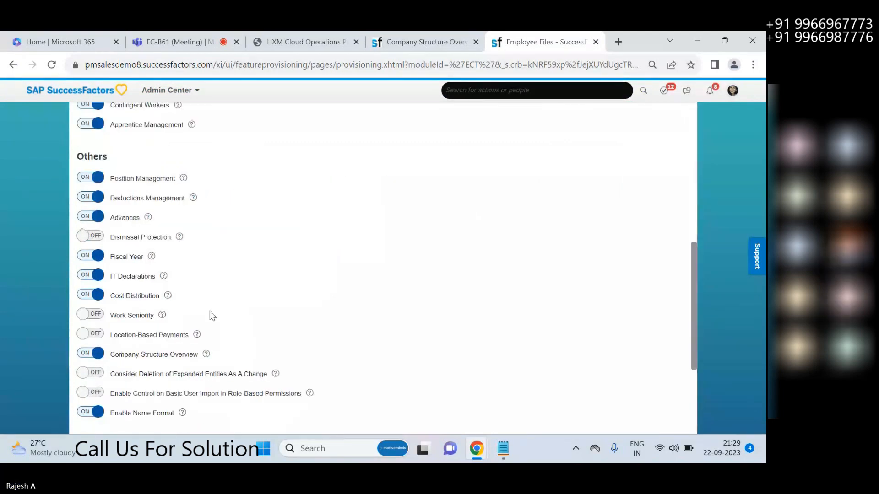
left_click_drag(111, 296, 204, 300)
left_click(201, 299)
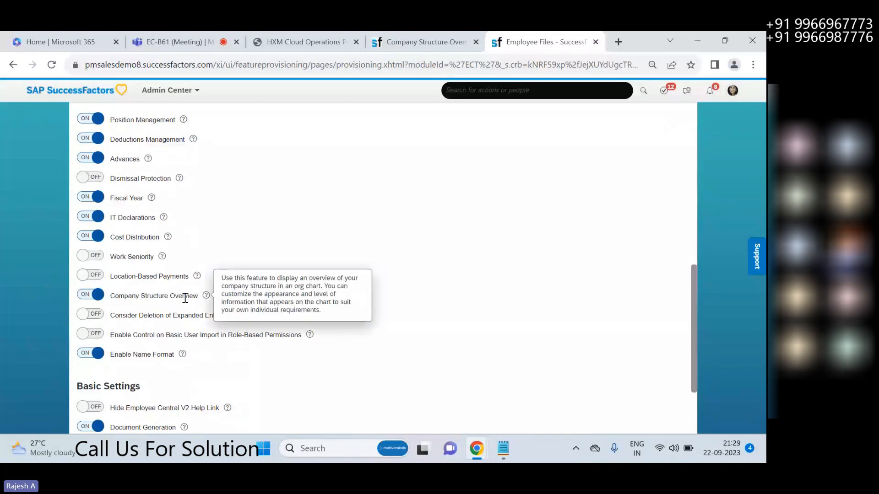
left_click_drag(110, 296, 198, 296)
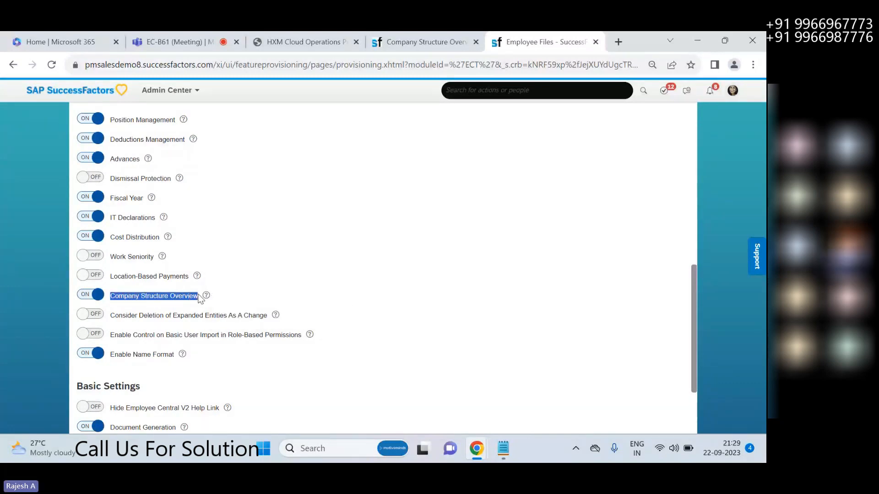
- Compare the Company Structure Overview page in the org chart with its enabling switch in the Employee Central settings
left_click(426, 42)
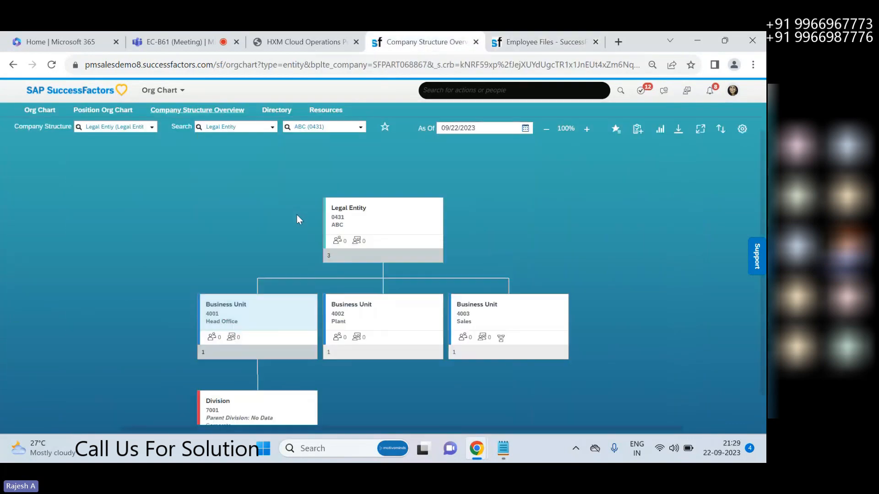
scroll(226, 177, "up", 3)
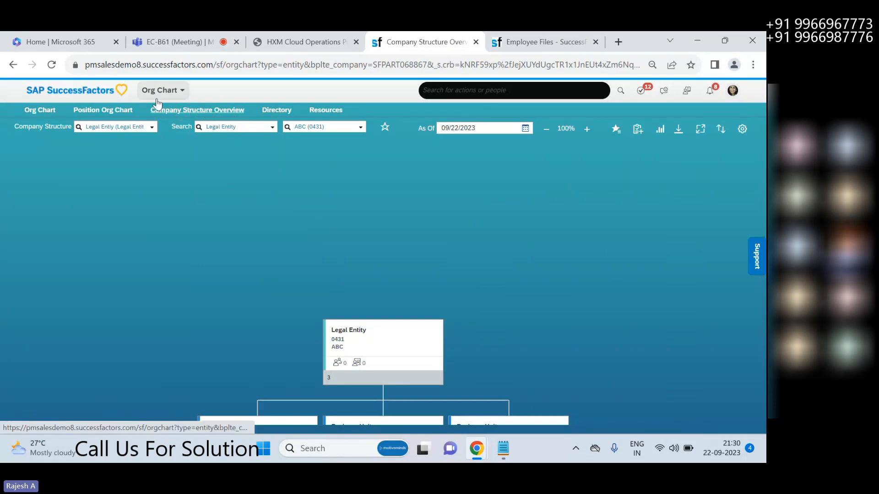
left_click(543, 42)
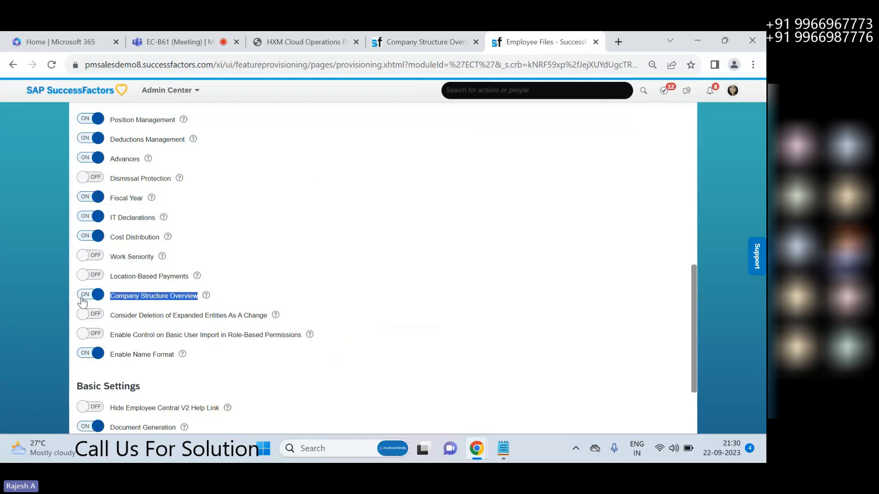
left_click(448, 43)
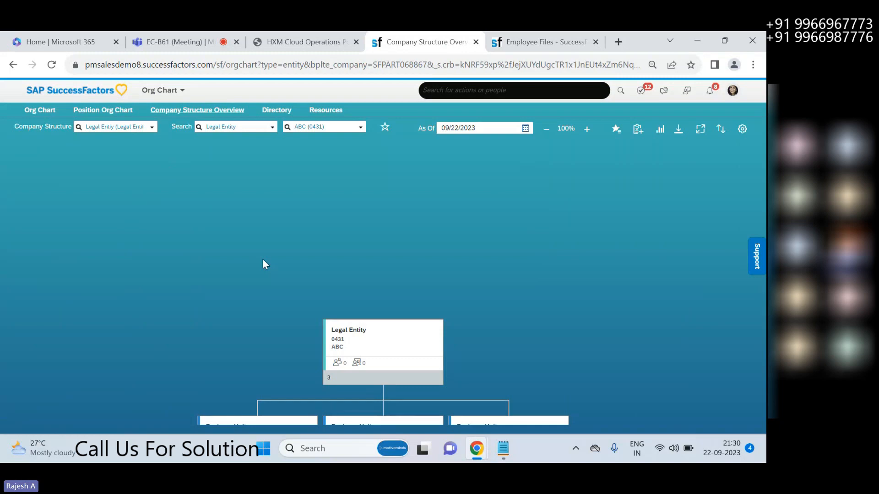
left_click(554, 40)
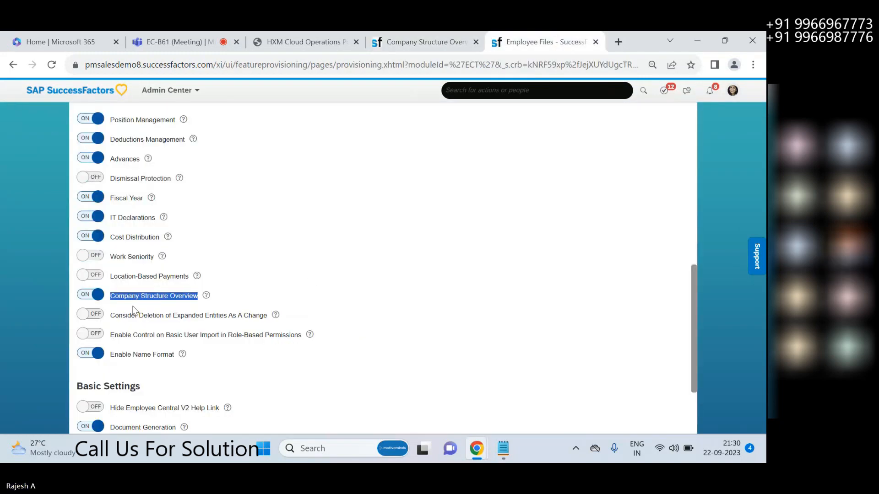
left_click(445, 41)
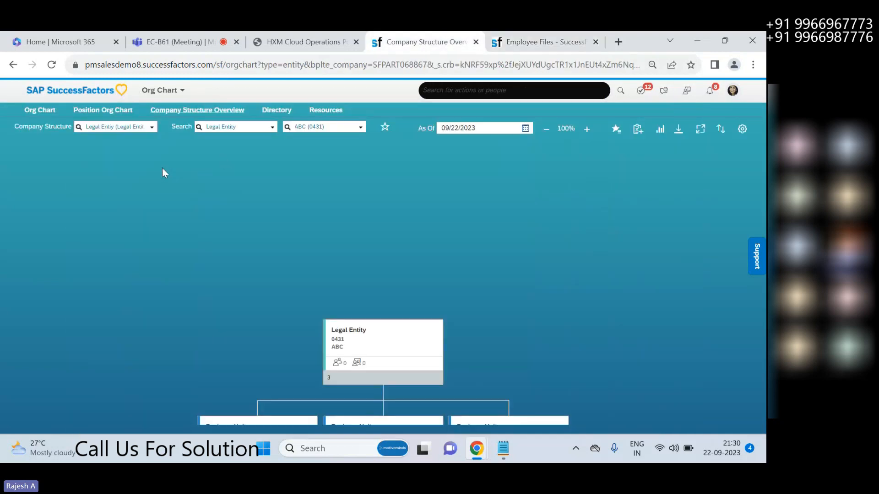
left_click(545, 41)
scroll(174, 330, "up", 2)
scroll(188, 334, "down", 1)
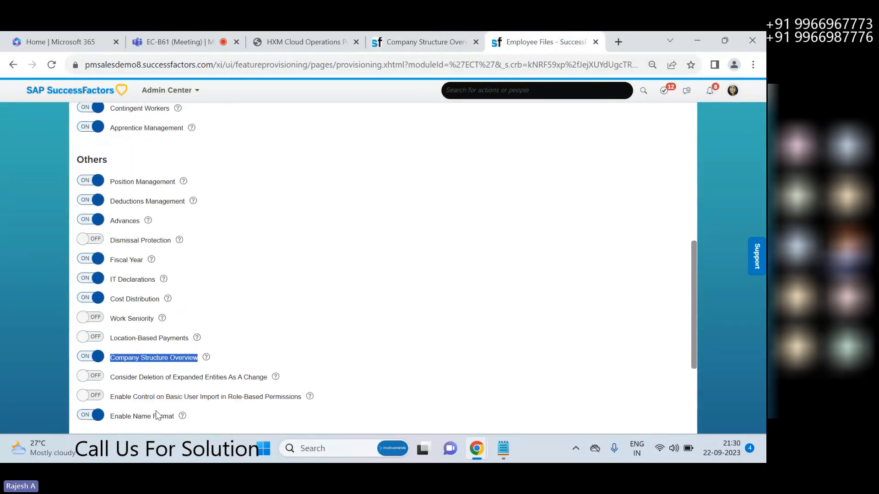
- Return to the ABC company structure chart and examine its business units, division and departments level by level
left_click(419, 39)
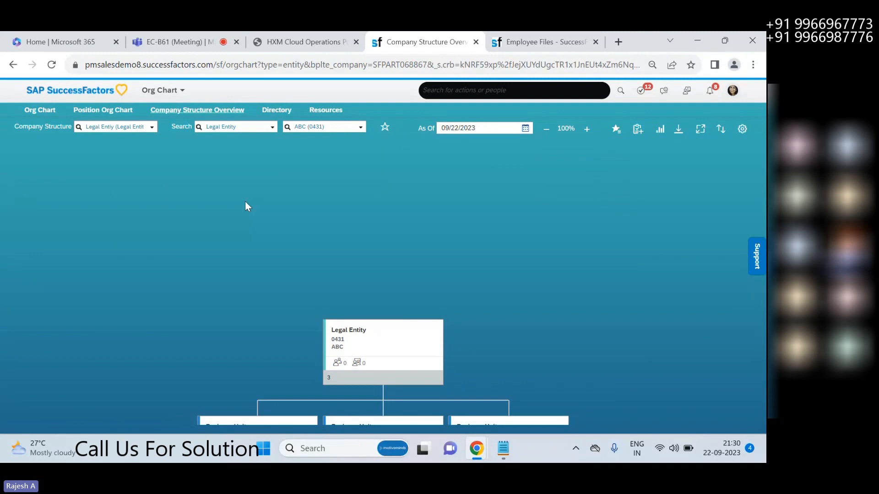
scroll(321, 233, "down", 2)
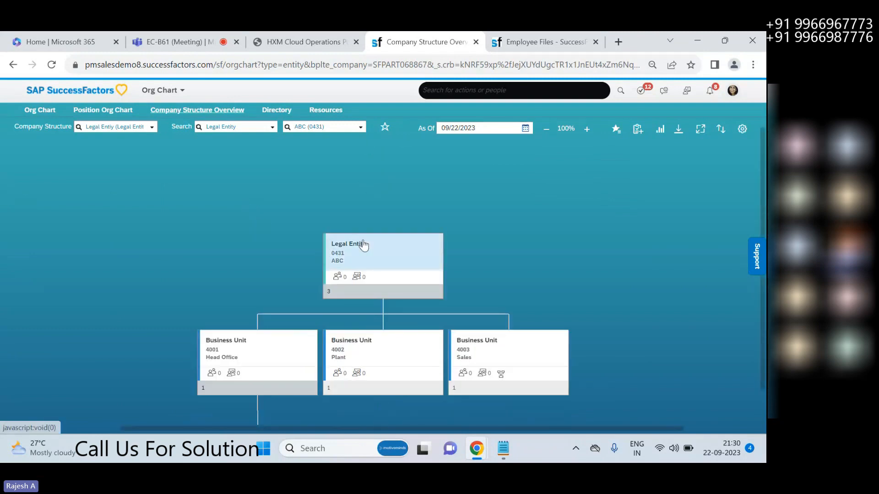
scroll(366, 284, "down", 5)
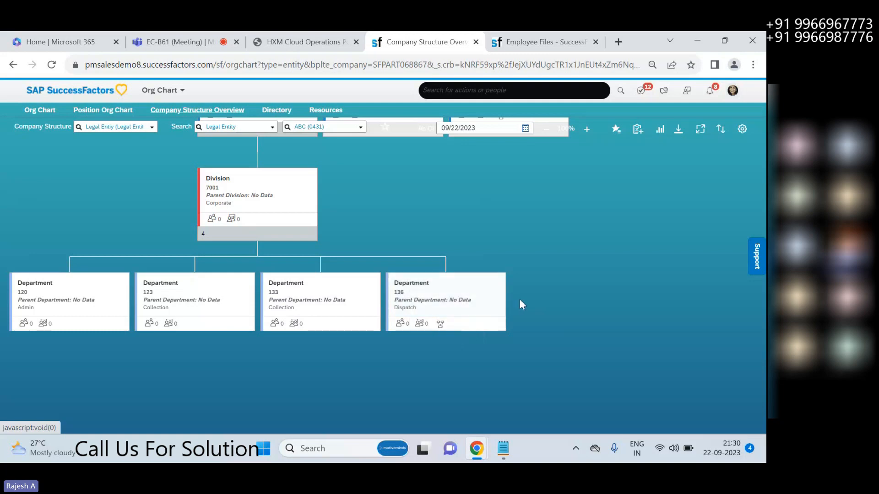
scroll(604, 291, "up", 4)
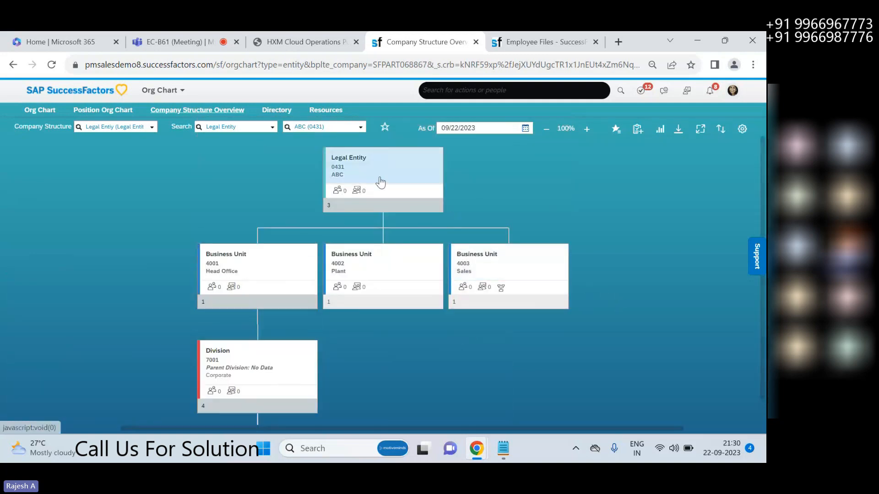
scroll(379, 348, "down", 2)
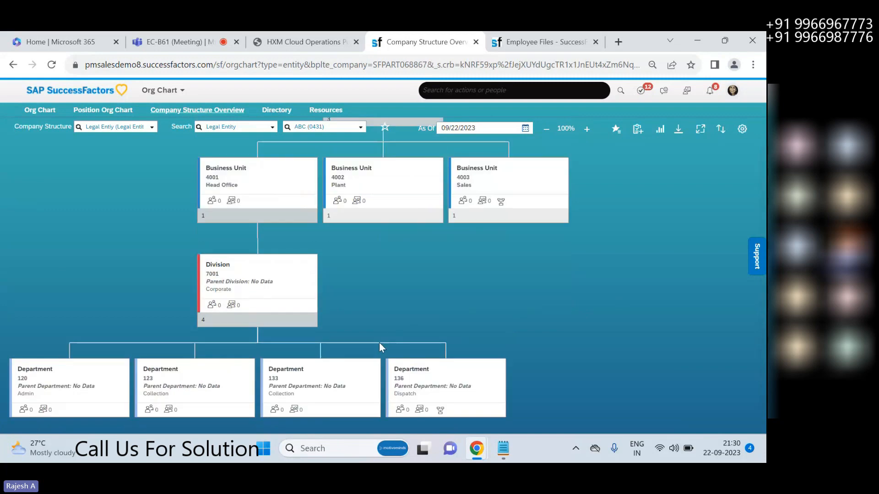
scroll(138, 388, "down", 2)
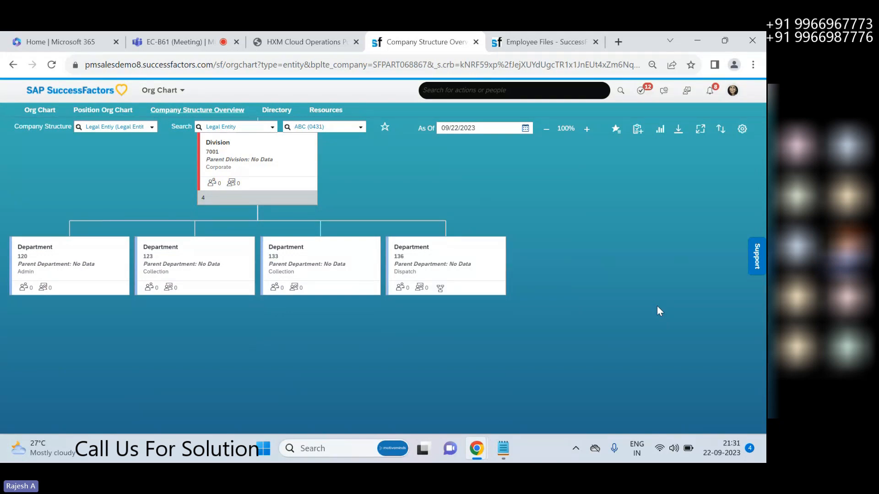
- Switch to the text notes and reduce the zoom to 140% to show all levels from Legal Entity to Cost Center
left_click(503, 449)
scroll(324, 289, "up", 4)
scroll(323, 291, "down", 1, "ctrl")
scroll(323, 291, "down", 12, "ctrl")
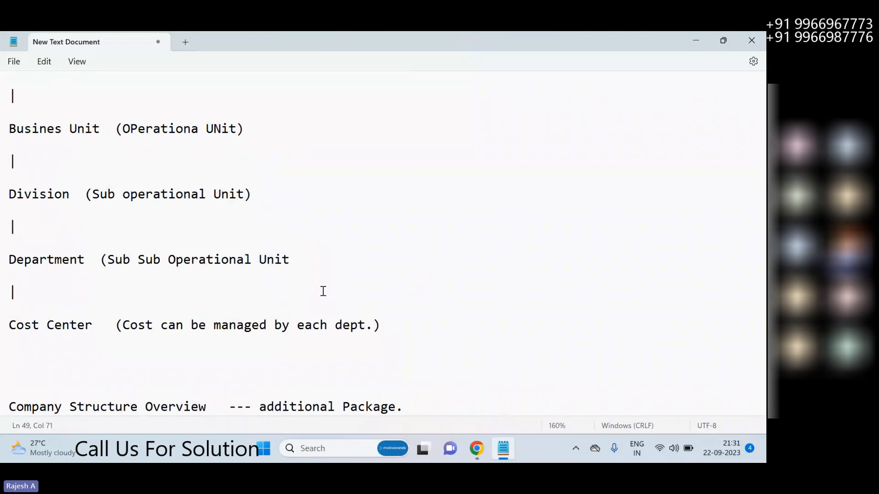
scroll(323, 292, "down", 2, "ctrl")
scroll(323, 292, "up", 3)
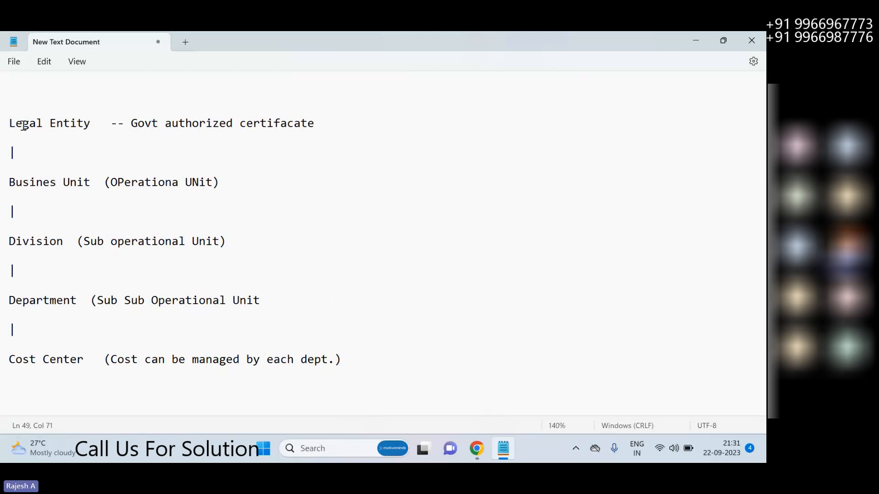
- Copy the organization structure lines from Legal Entity through Cost Center in the notes
left_click_drag(13, 116, 380, 373)
key("ctrl+c")
scroll(380, 373, "down", 1)
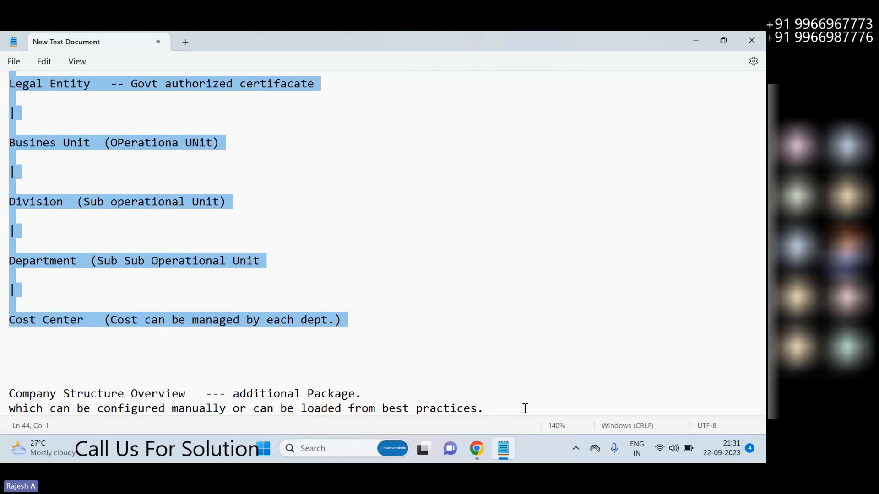
- Add a separator line of equals signs below the Company Structure Overview notes
left_click(523, 408)
key("Return")
key("Return")
key("Return")
type("=")
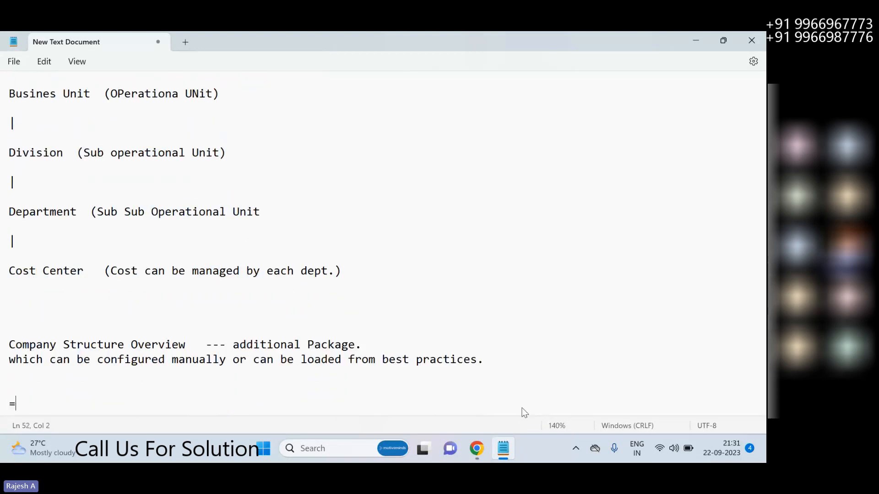
type("==================================================================================")
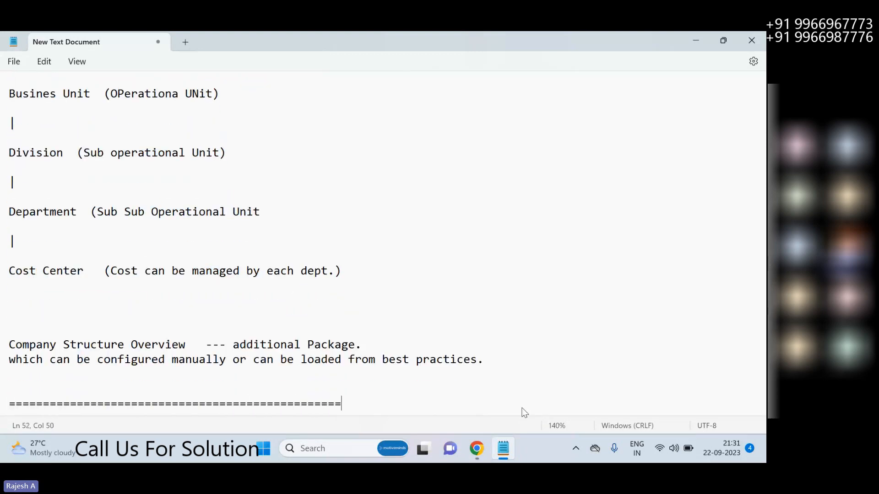
- Paste the copied organization structure, from Legal Entity through Cost Center, below the new separator line
key("Return")
key("Return")
key("Return")
key("Return")
key("Return")
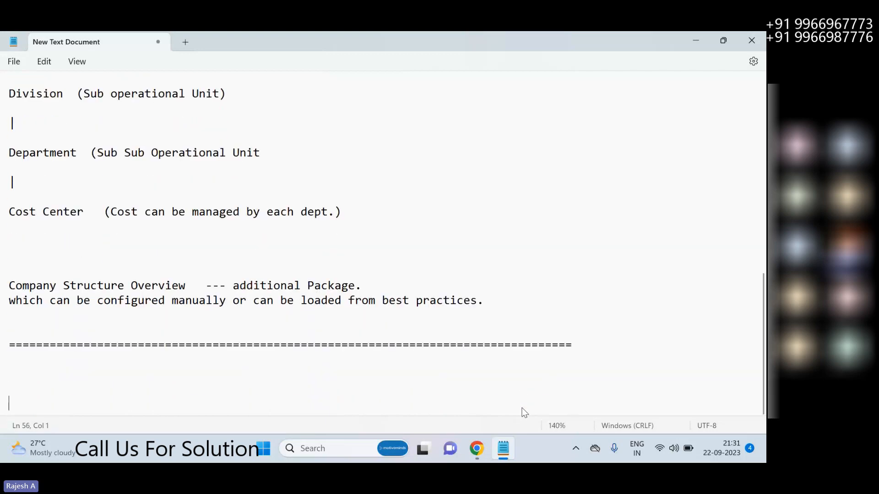
key("BackSpace")
key("BackSpace")
key("BackSpace")
key("ctrl+v")
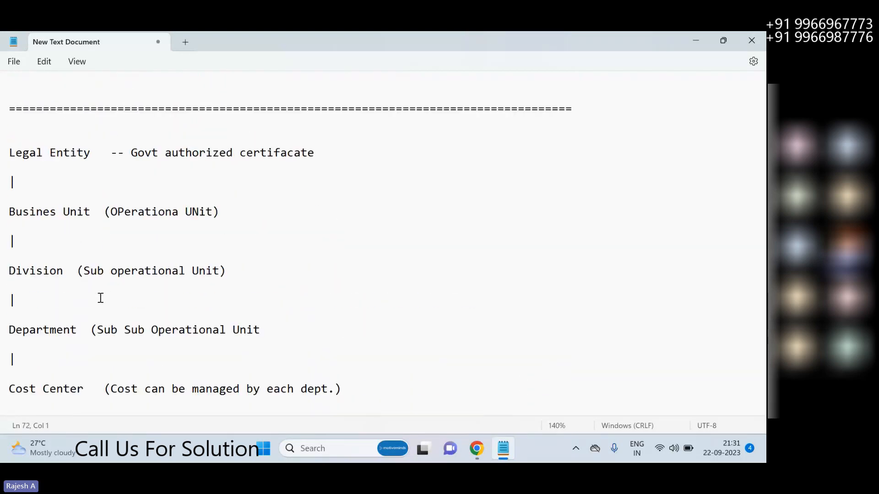
- Insert a "Sub Division" level with a "|" connector between Division and Department in the pasted structure
left_click(60, 313)
key("Return")
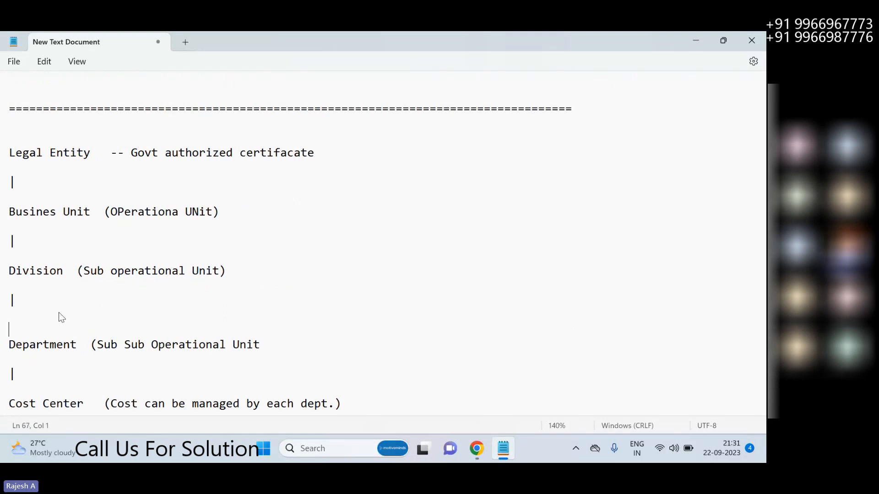
type("Sub Division")
key("Return")
type("|")
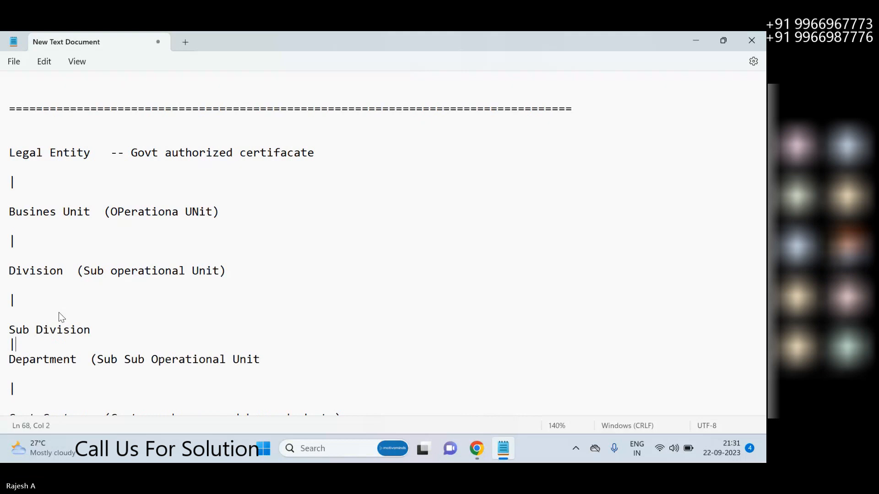
key("Return")
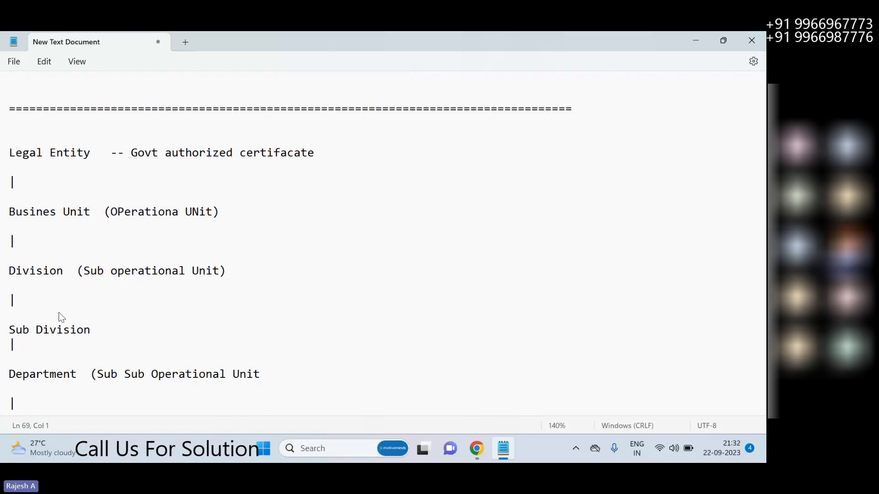
- Review the levels of the original organization structure and compare them with the copy that contains Sub Division
scroll(34, 258, "down", 1)
scroll(59, 249, "up", 5)
scroll(70, 261, "up", 5)
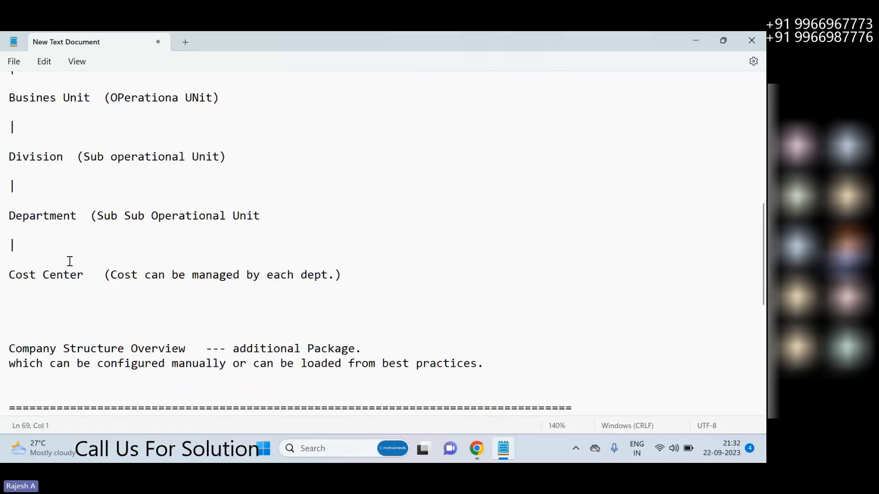
left_click(66, 138)
left_click(44, 198)
left_click(33, 261)
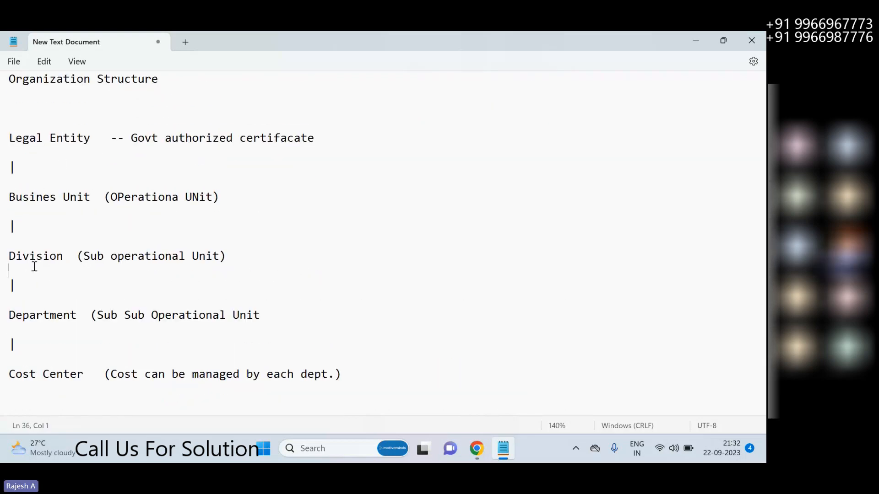
left_click(37, 373)
scroll(181, 328, "down", 6)
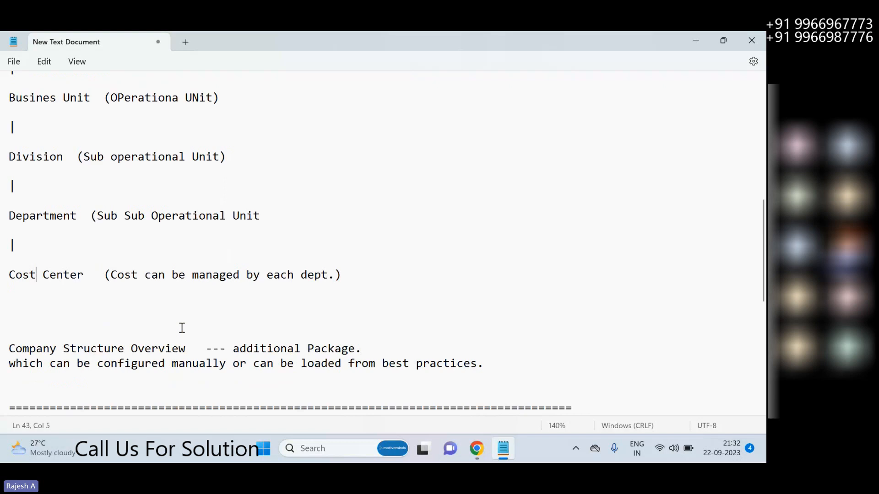
scroll(182, 327, "up", 6)
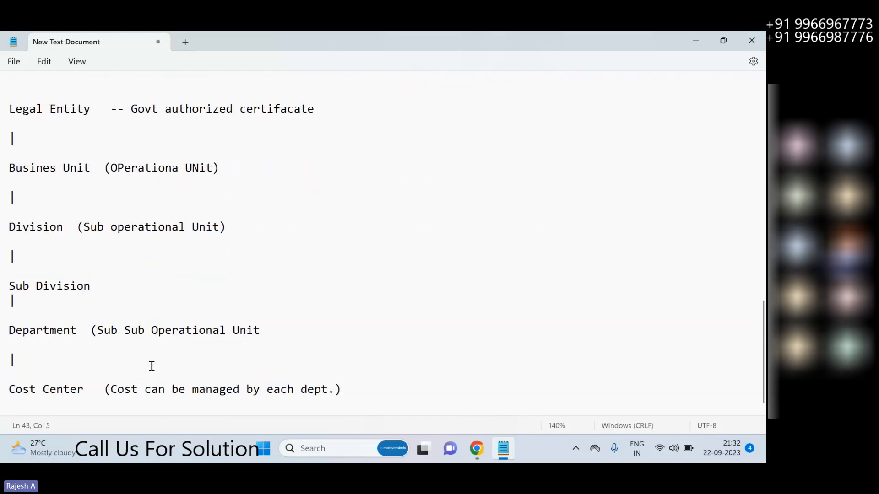
- Annotate the Sub Division line with "(custom MDF object)" and highlight the whole line
left_click_drag(98, 284, 1, 284)
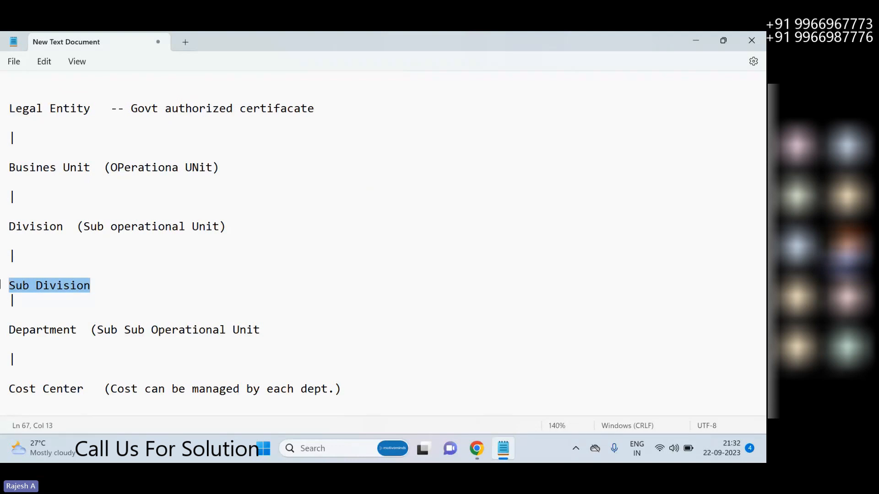
left_click(140, 283)
type("()custom MDF")
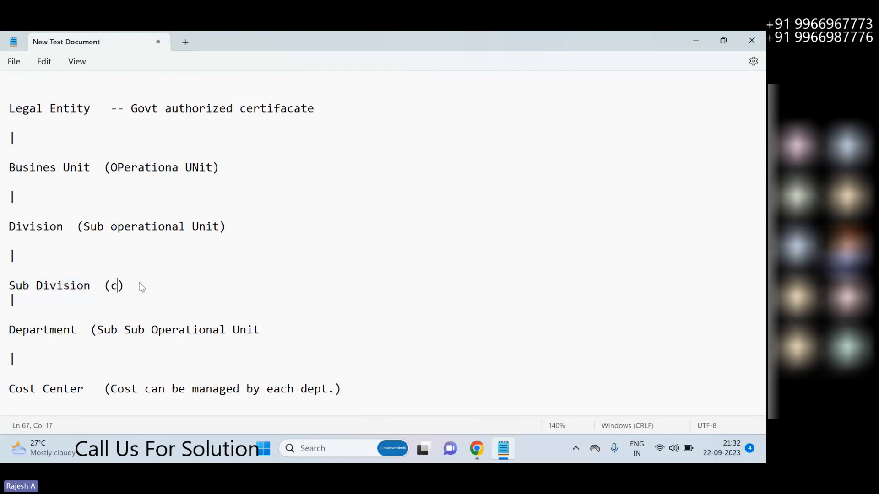
type(" object")
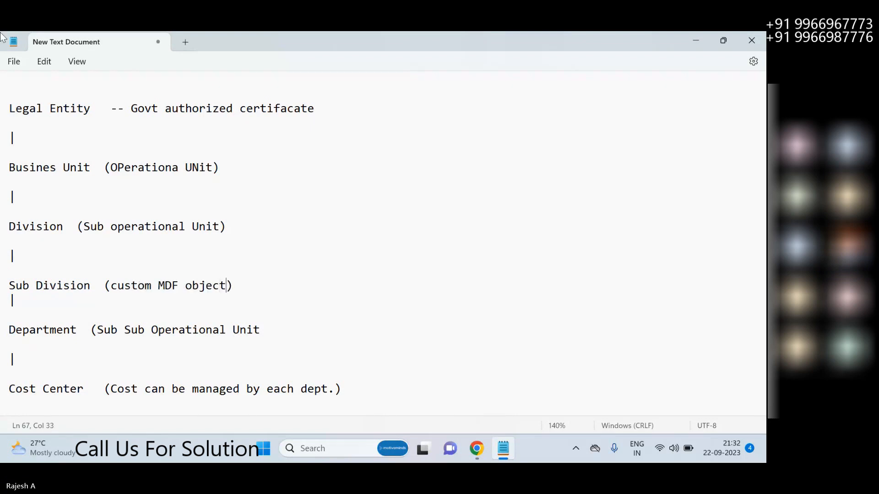
left_click(257, 288)
left_click_drag(256, 288, 2, 287)
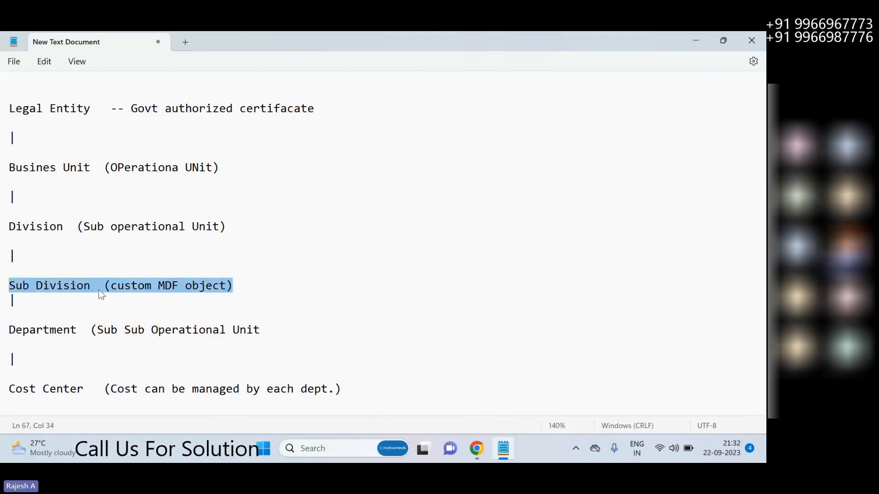
- Add a separator of equals signs below the second structure and paste another copy of the original structure beneath it
scroll(98, 290, "down", 1)
left_click(87, 388)
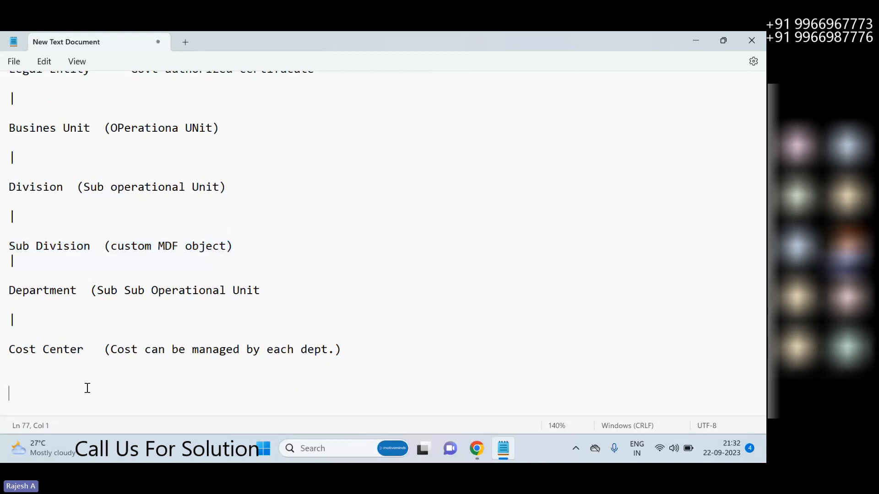
type("==========================")
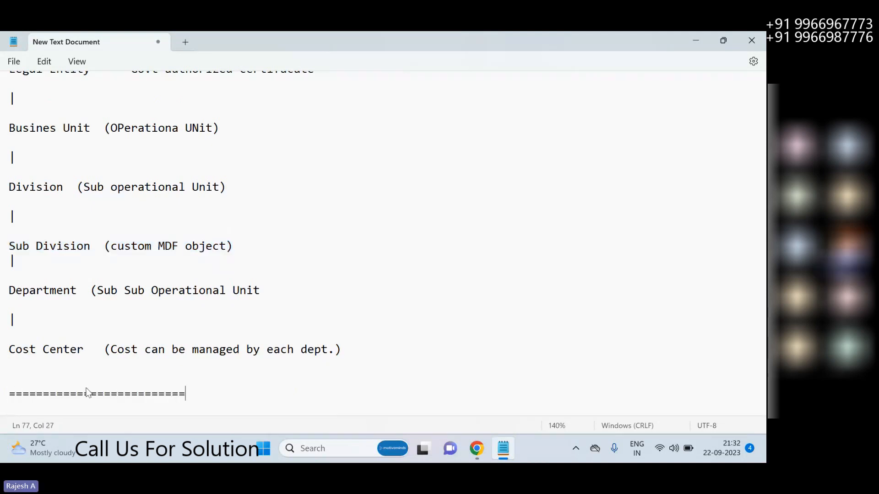
type("==============================================")
key("Return")
type("Legal Entity   -- Govt authorized certifacate  |  Busines Unit  (OPerationa UNit)  |  Division  (Sub operational Unit)  |  Department  (Sub Sub Operational Unit  |  Cost Center   (Cost can be managed by each dept.)")
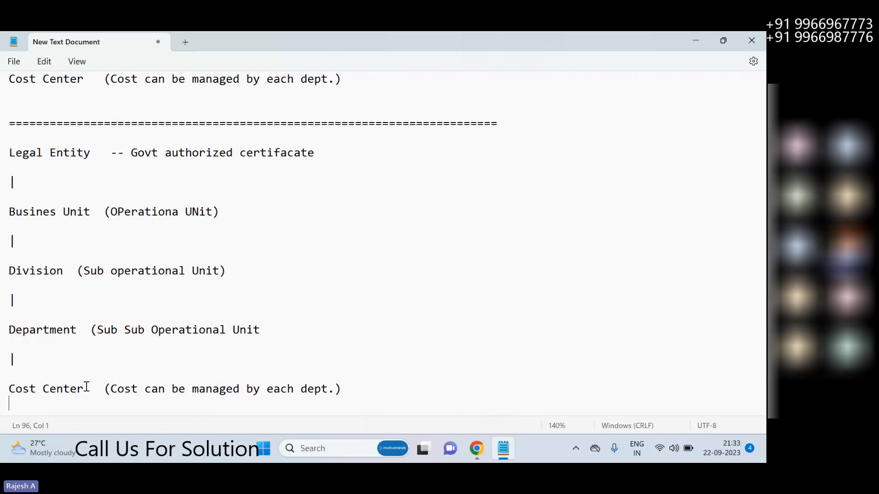
- Insert "Sub Division" and a "|" connector between Division and Department in the third structure
left_click(40, 316)
key("Return")
type("S")
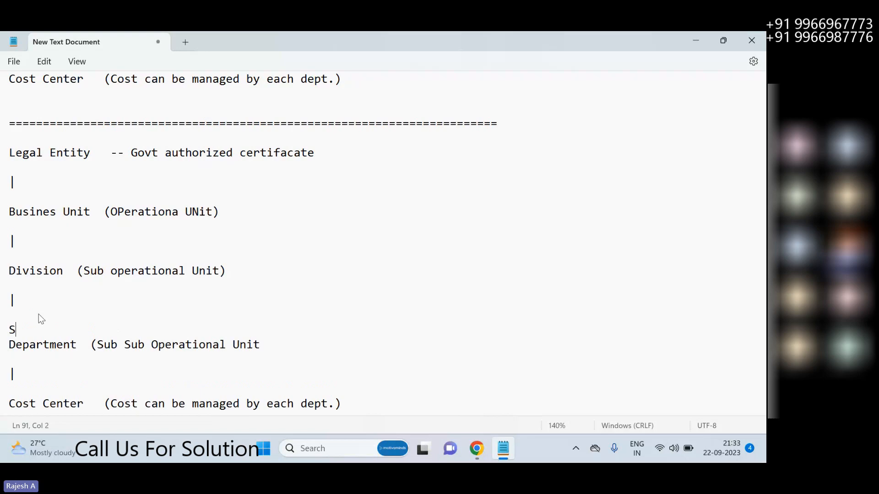
type("ub Division")
key("BackSpace")
type("n")
key("Return")
key("Return")
type("|")
scroll(40, 314, "down", 1)
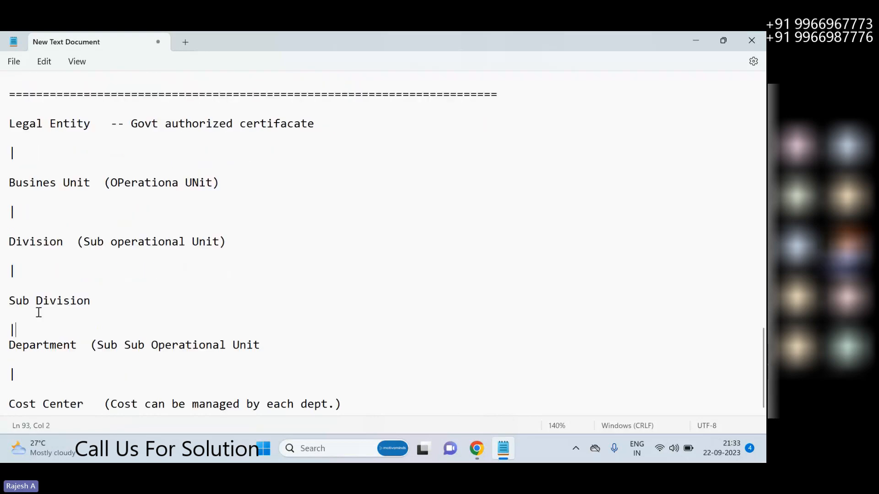
- Insert "Sub Departments" with a "|" connector between Department and Cost Center in the third structure
scroll(39, 313, "down", 1)
left_click(28, 368)
type("Sub Departments")
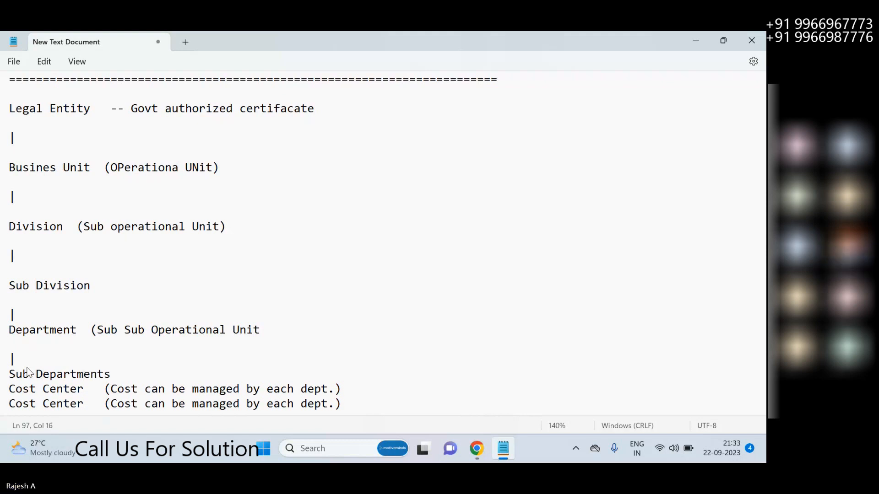
key("Return")
type("|")
scroll(114, 367, "down", 1)
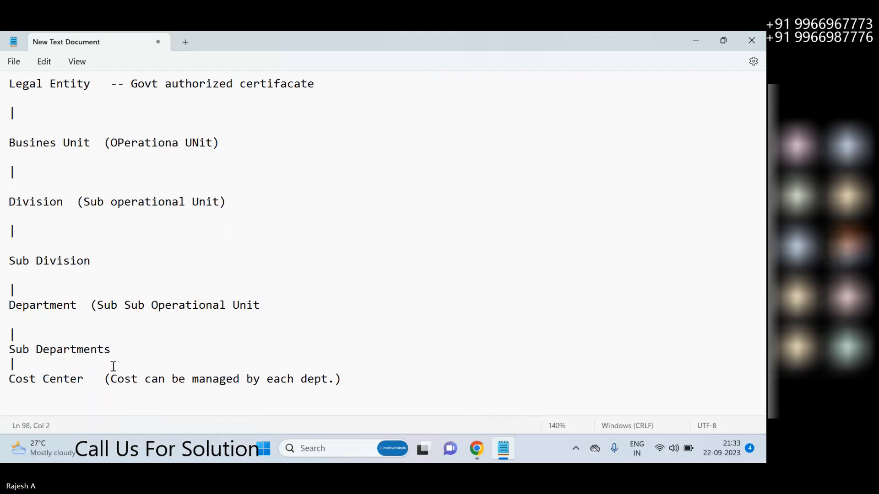
- Close the third structure with a line of equals signs below Cost Center
left_click(380, 383)
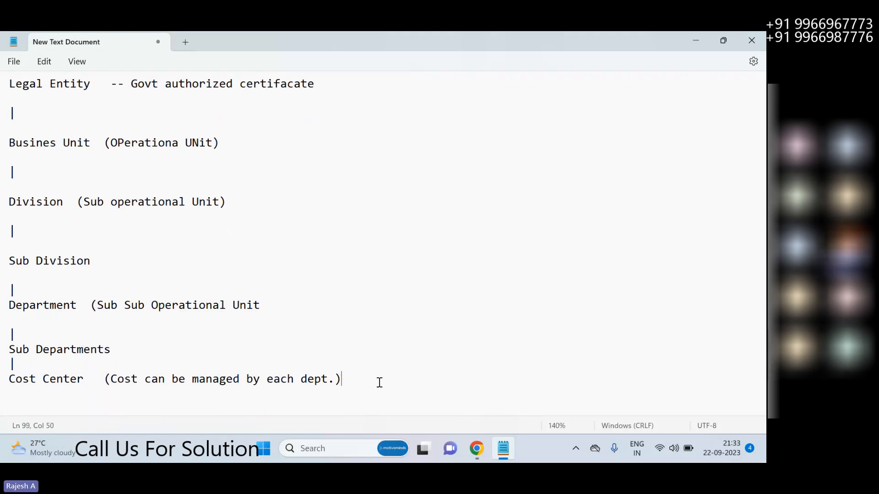
key("Return")
key("Return")
type("===========================================================")
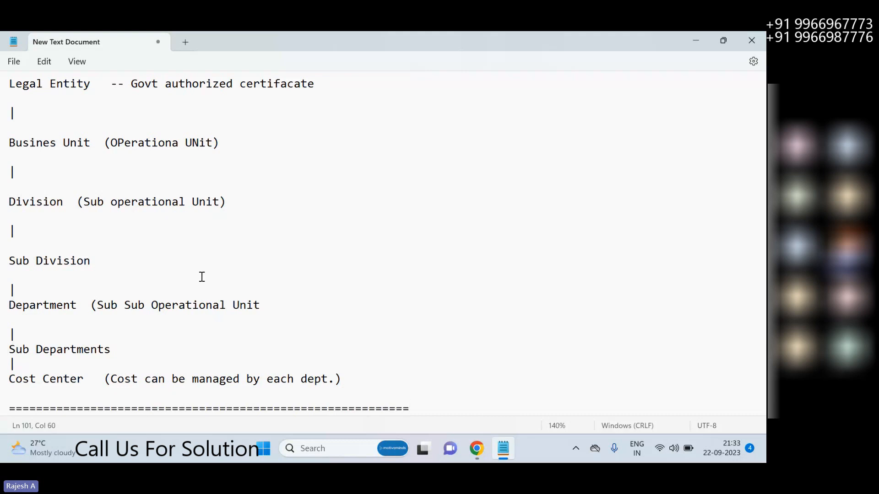
- Go through the third structure's levels from Business Unit to Sub Departments, highlighting each one in turn
scroll(202, 277, "up", 2)
left_click_drag(14, 232, 90, 235)
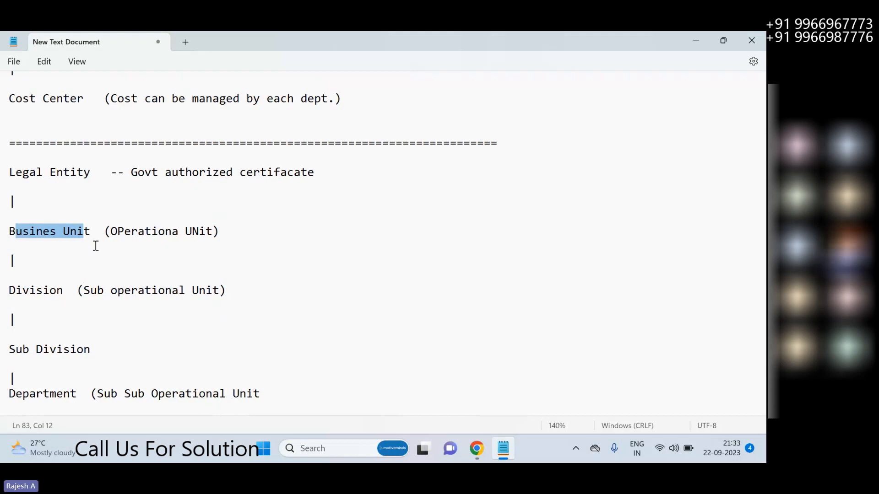
left_click(21, 241)
left_click_drag(9, 231, 90, 232)
triple_click(38, 284)
scroll(49, 356, "down", 1)
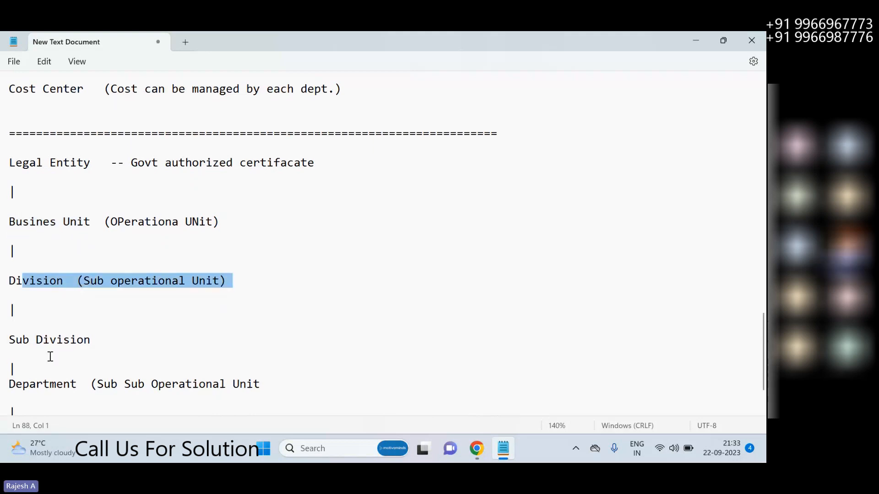
scroll(27, 311, "down", 2)
double_click(19, 267)
left_click_drag(83, 251, 86, 267)
left_click_drag(44, 306, 47, 321)
left_click_drag(36, 350, 72, 351)
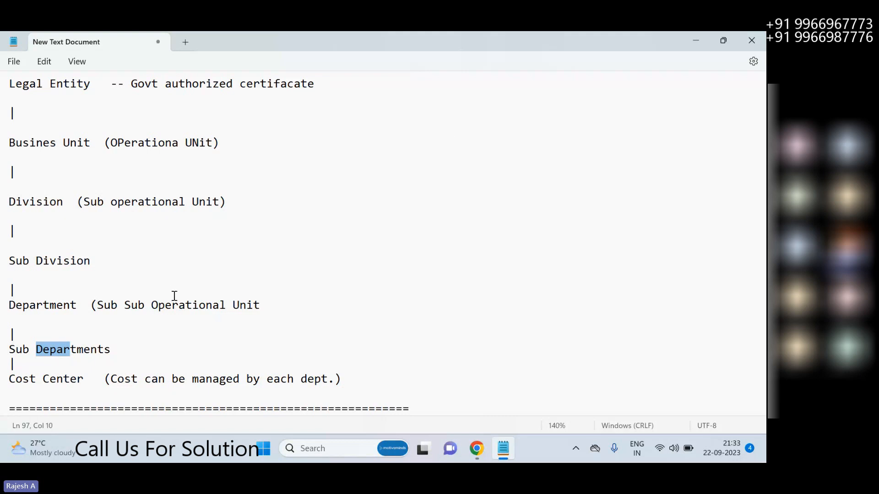
- Compare the three versions of the organization structure in the notes
scroll(174, 296, "up", 2)
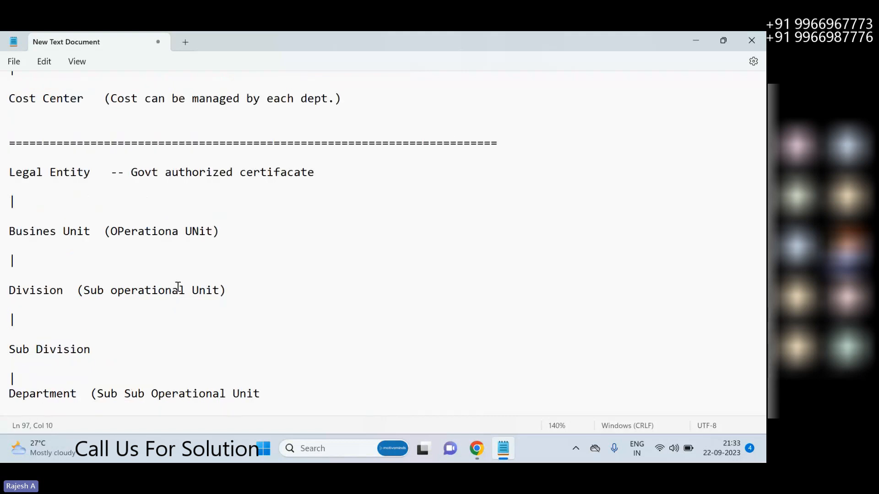
scroll(181, 308, "down", 2)
scroll(201, 324, "up", 5)
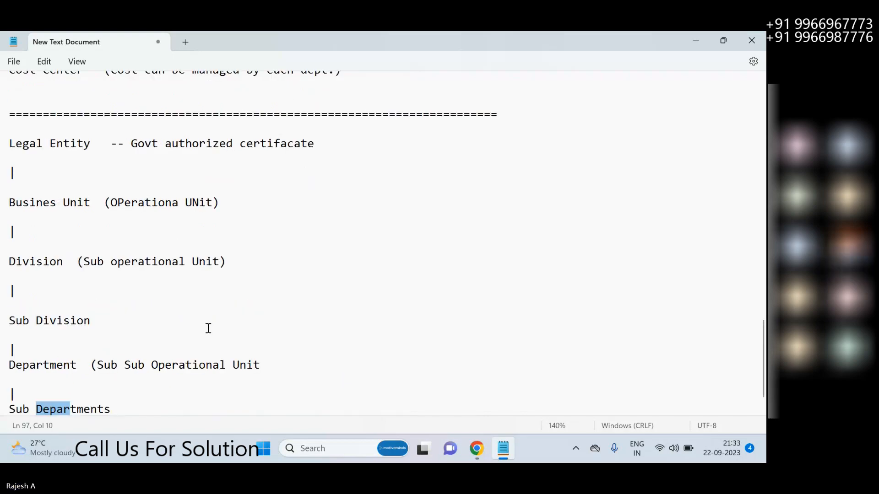
scroll(210, 329, "up", 3)
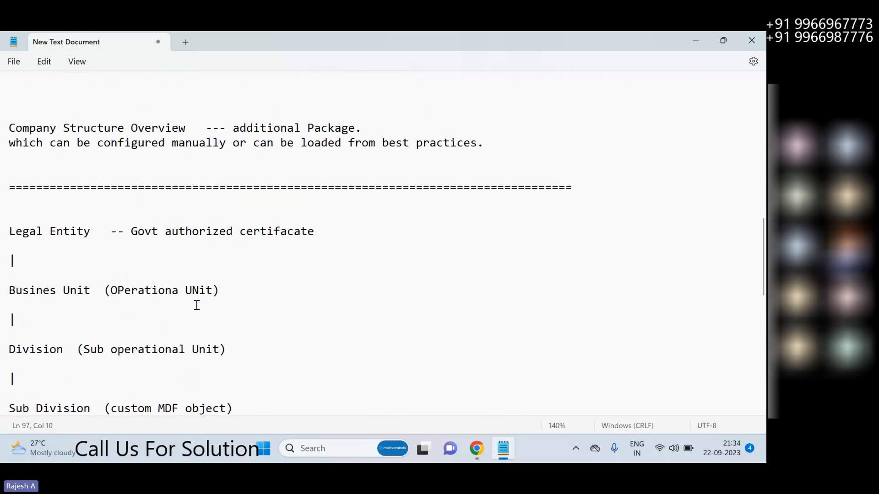
scroll(197, 306, "up", 3)
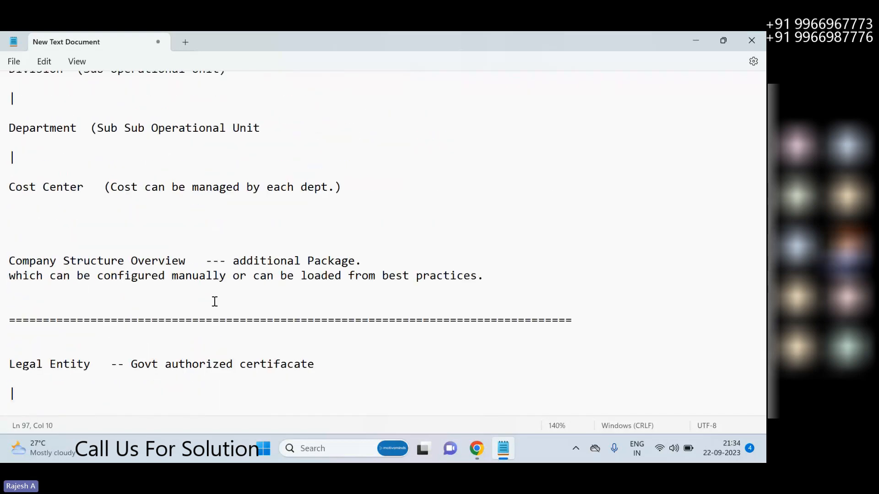
scroll(215, 301, "down", 4)
scroll(215, 304, "down", 10)
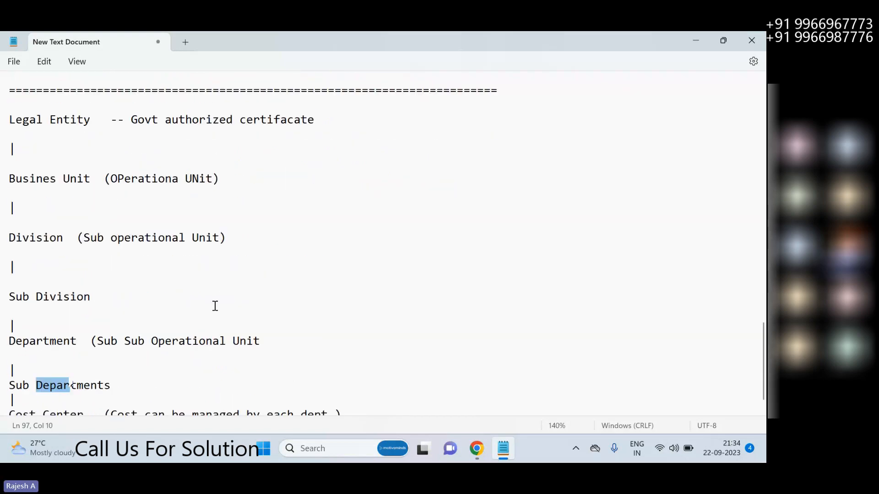
scroll(215, 306, "down", 1)
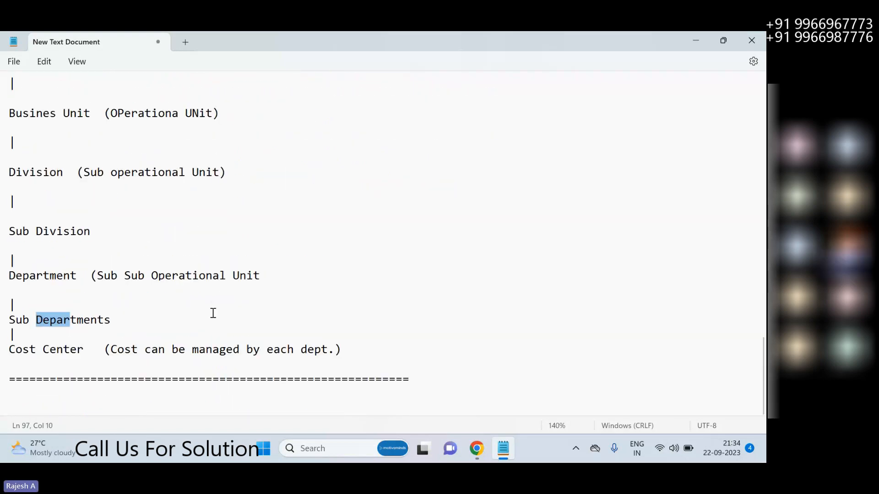
- Add the heading "Custom MDF ?" below the last separator and underline it with a row of dashes
left_click(155, 400)
key("Return")
key("Return")
type("Custom MDF ?")
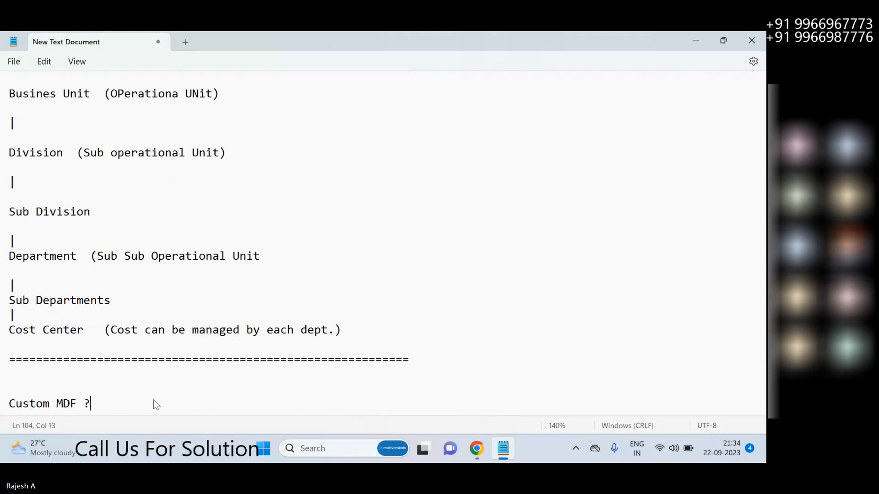
key("Return")
type("------------------")
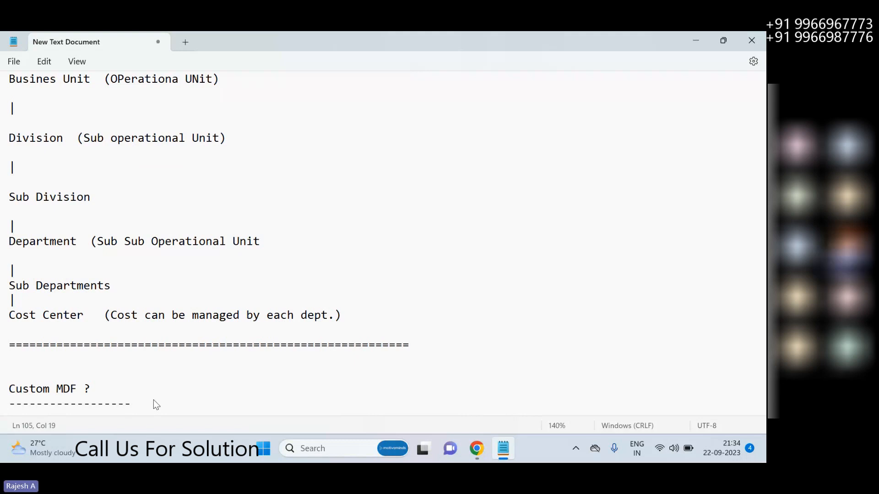
- Go through the third structure's levels again from Legal Entity down to Department
scroll(12, 197, "up", 2)
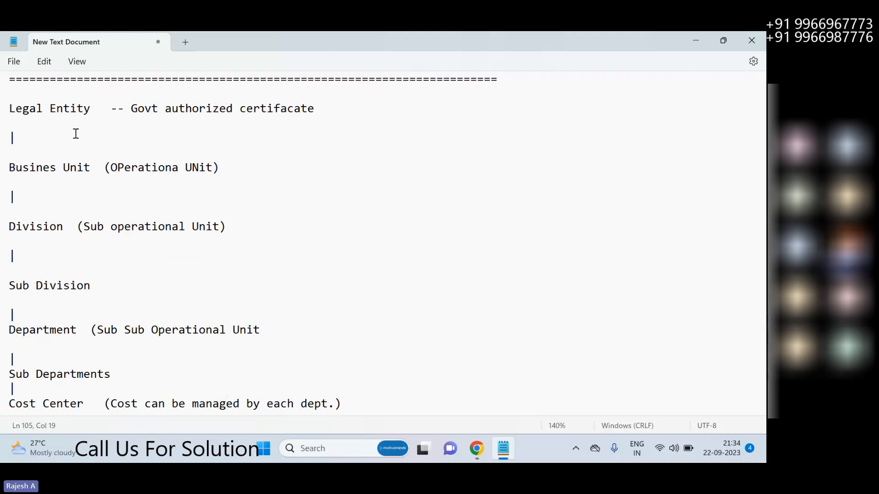
left_click(70, 109)
left_click(58, 153)
left_click(43, 237)
left_click(60, 284)
left_click(50, 329)
- Start a new line below the dashed underline of "Custom MDF ?" and switch to Chrome
scroll(174, 361, "down", 2)
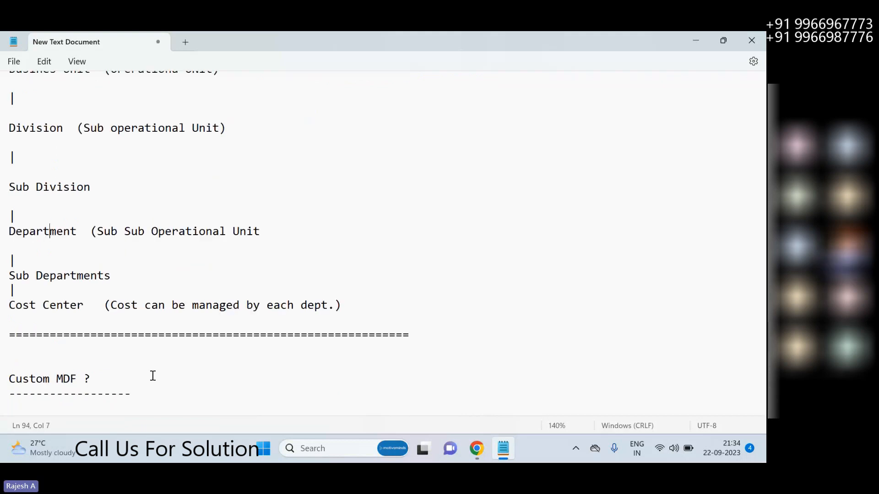
left_click(161, 393)
key("Return")
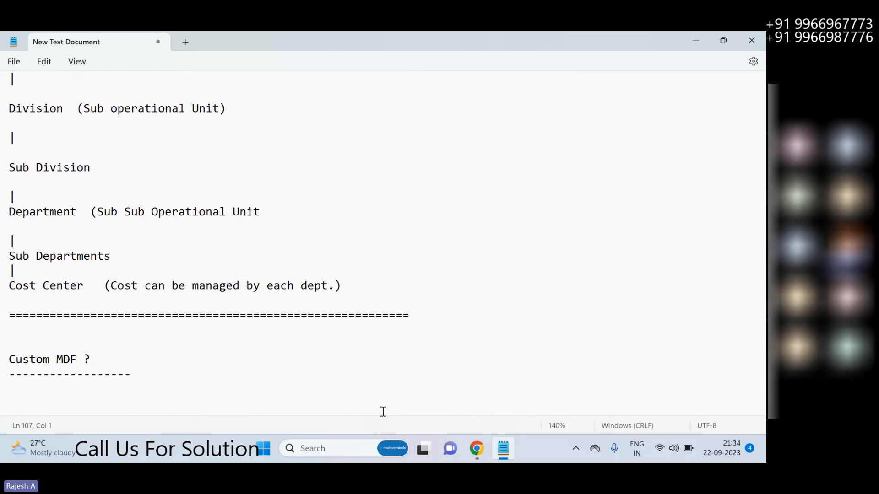
mouse_move(479, 452)
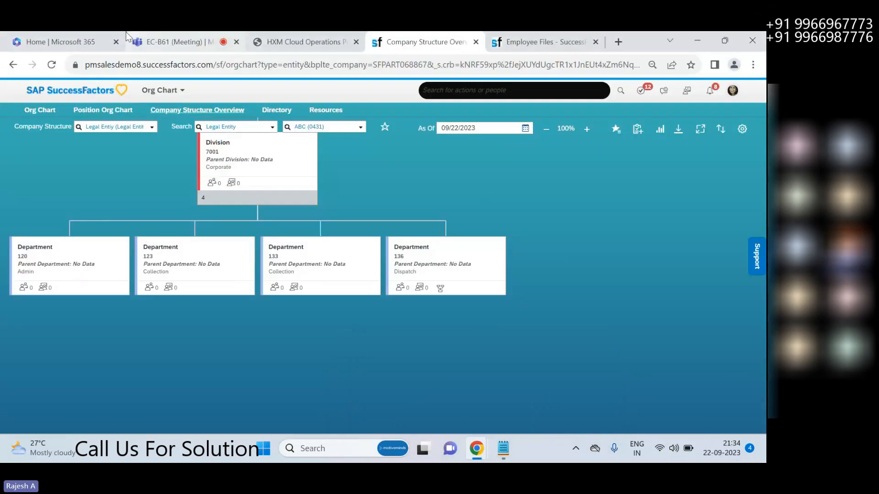
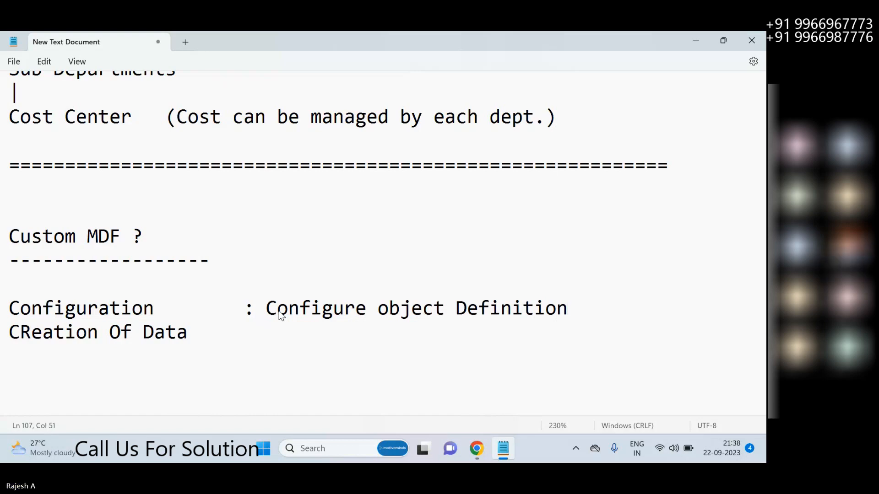
- Complete the data creation line with ": Manage data" and correct its first word to "Creation"
left_click(280, 329)
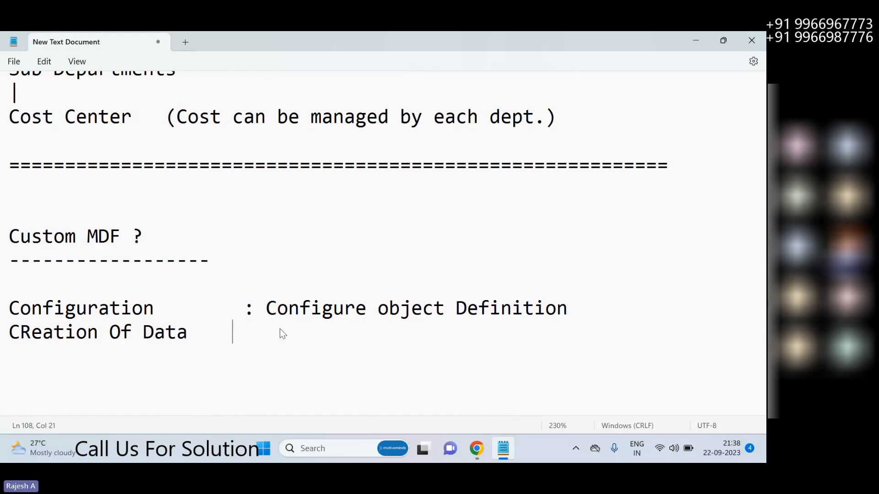
key("BackSpace")
type(": Manage data")
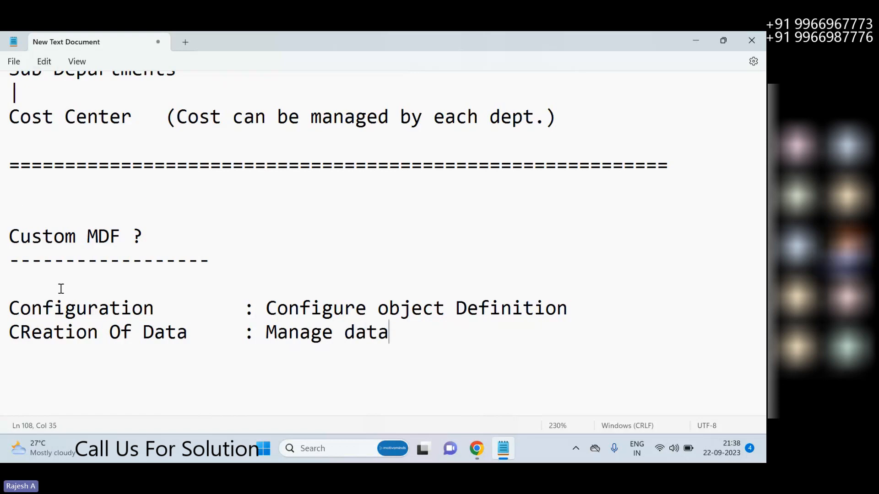
left_click(32, 332)
key("BackSpace")
type("r")
- Highlight Configuration and Creation Of Data in the notes, along with their tools, Configure object Definition and Manage data
left_click_drag(10, 308, 69, 302)
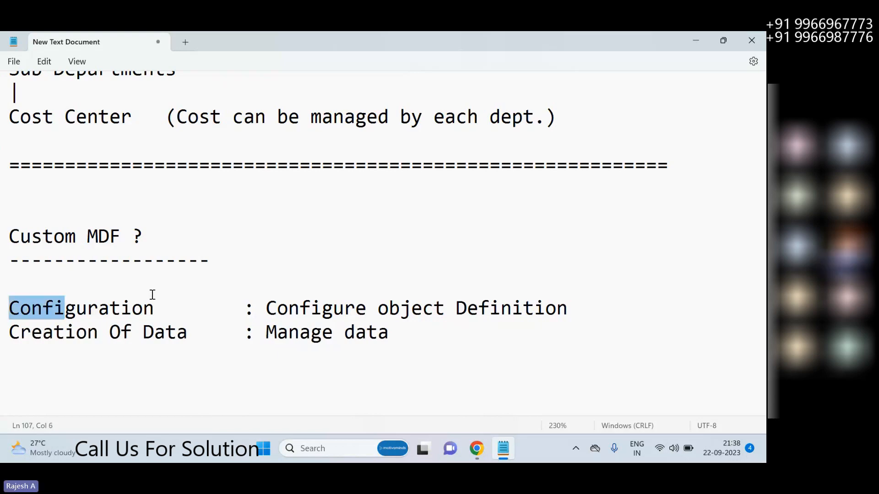
left_click_drag(67, 333, 169, 337)
left_click(249, 392)
left_click_drag(594, 308, 262, 299)
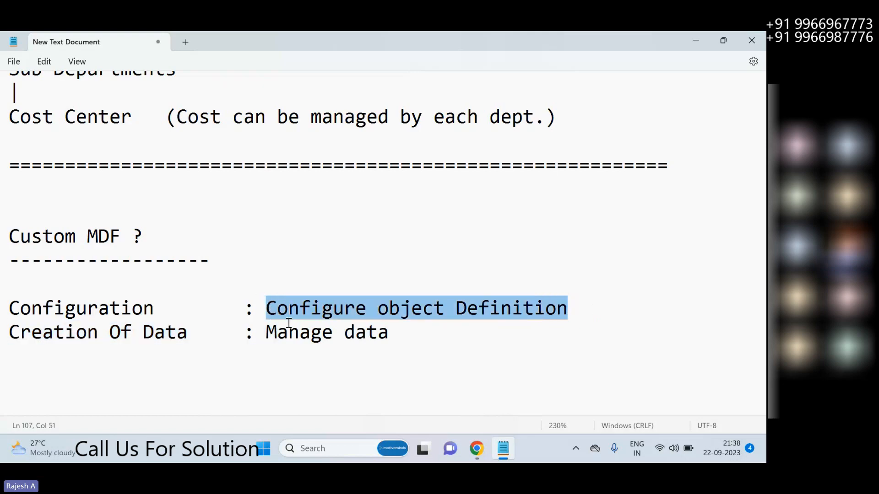
left_click_drag(402, 335, 278, 333)
- Switch to the Teams meeting in Chrome and dismiss the do-not-disturb status notice
mouse_move(476, 449)
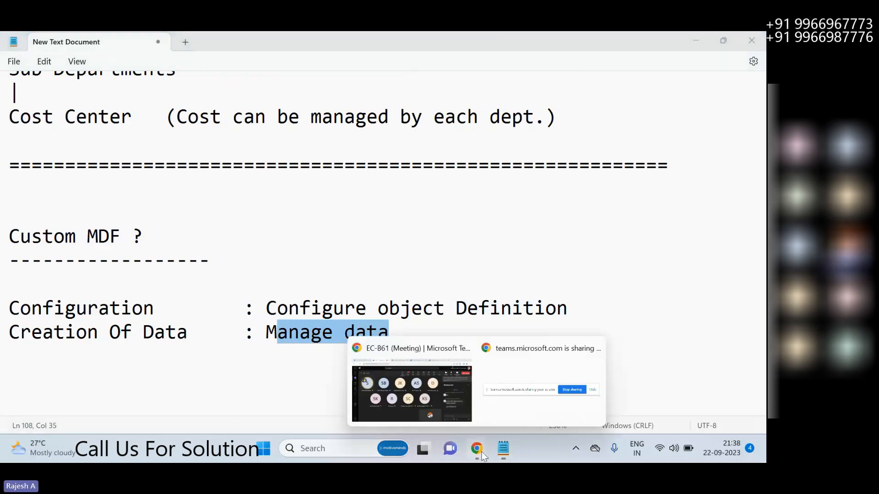
left_click(452, 392)
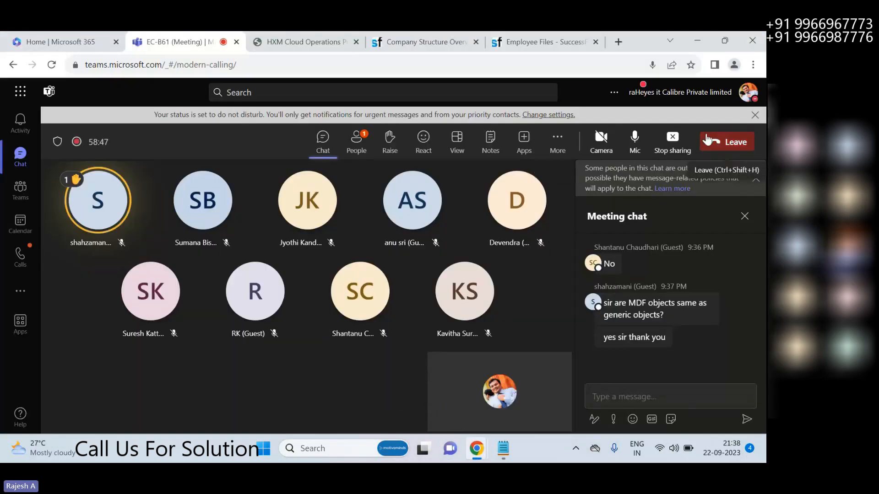
left_click(755, 114)
- Examine the Company Structure Overview chart from Legal Entity ABC through its business units and division down to the departments
left_click(545, 37)
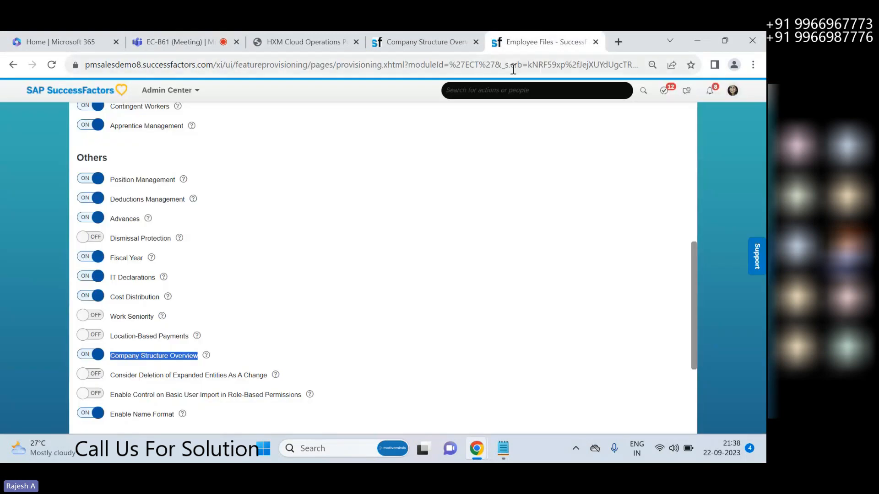
scroll(420, 198, "down", 8)
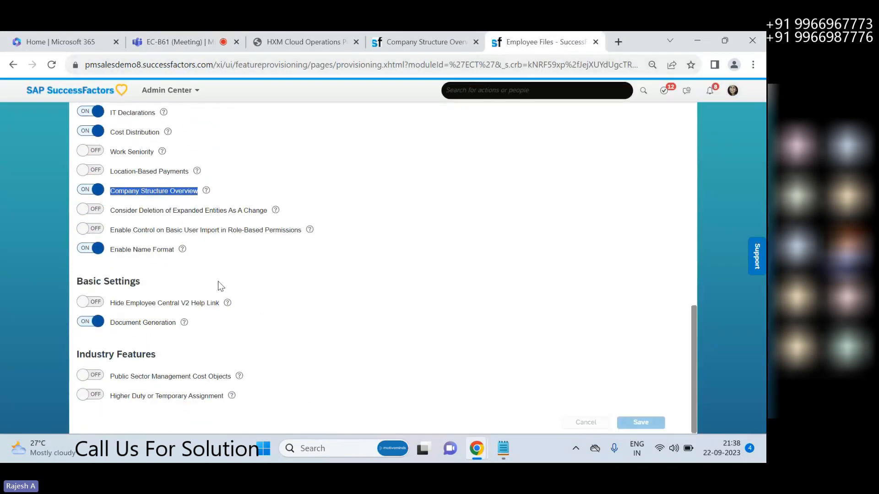
left_click(434, 41)
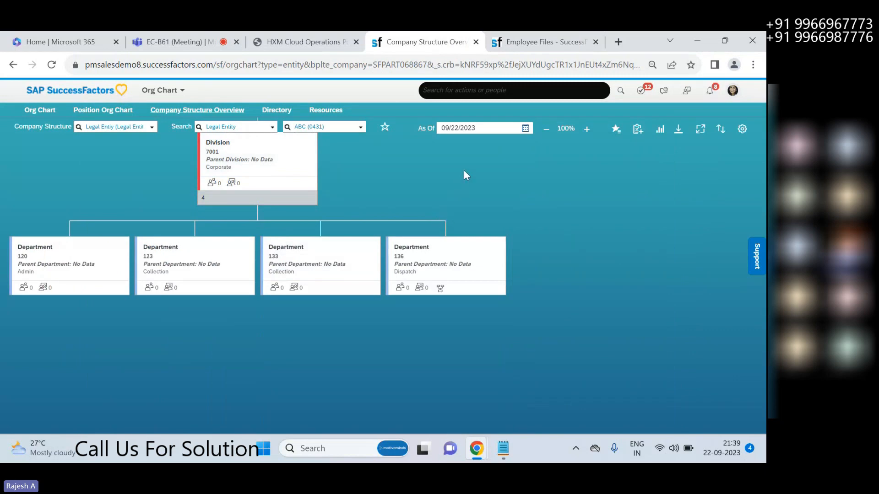
scroll(463, 173, "up", 8)
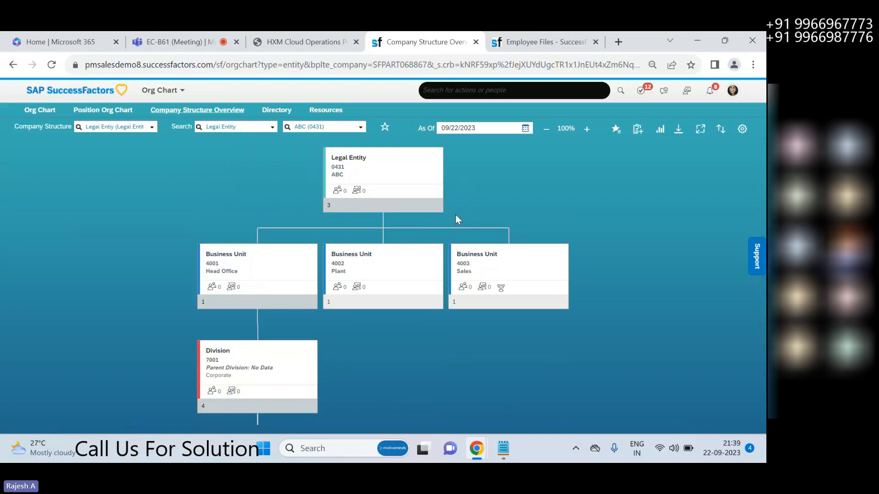
scroll(455, 215, "down", 2)
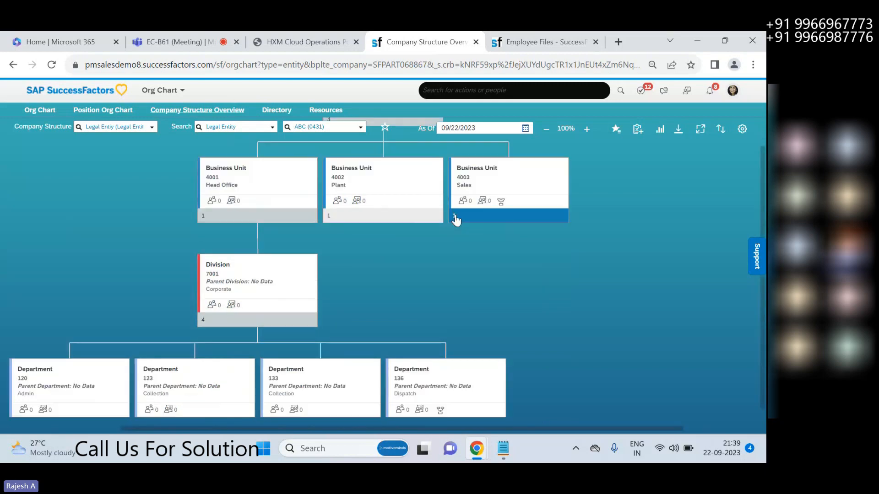
scroll(456, 215, "up", 4)
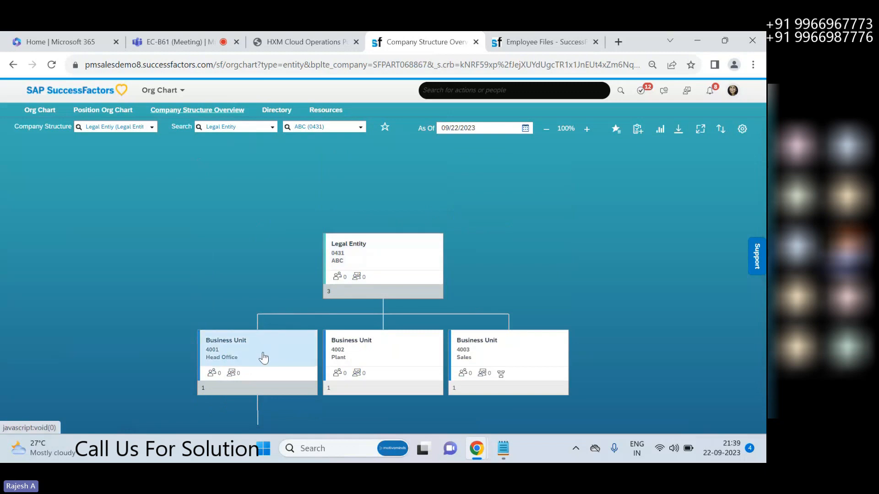
scroll(347, 344, "down", 3)
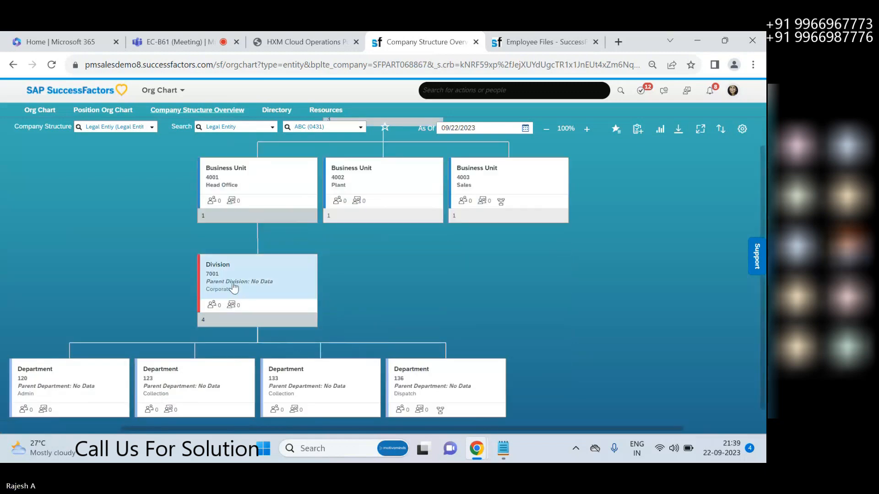
scroll(552, 288, "down", 2)
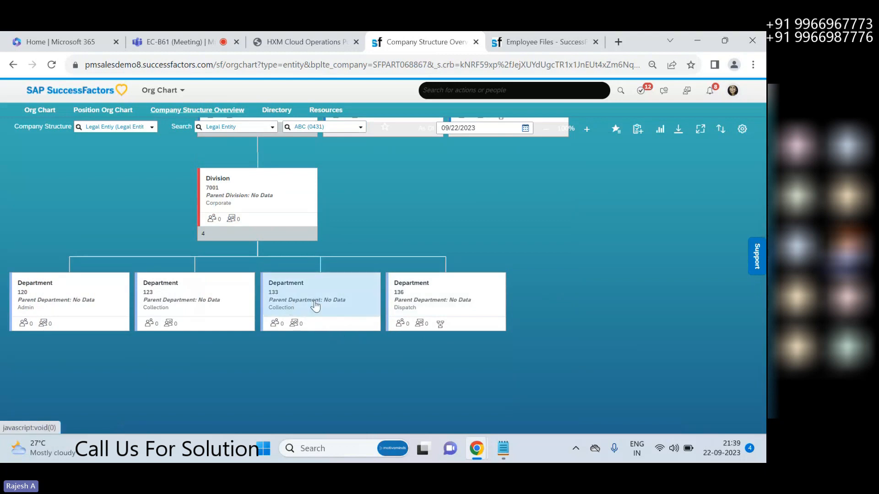
scroll(320, 304, "up", 2)
scroll(347, 358, "down", 2)
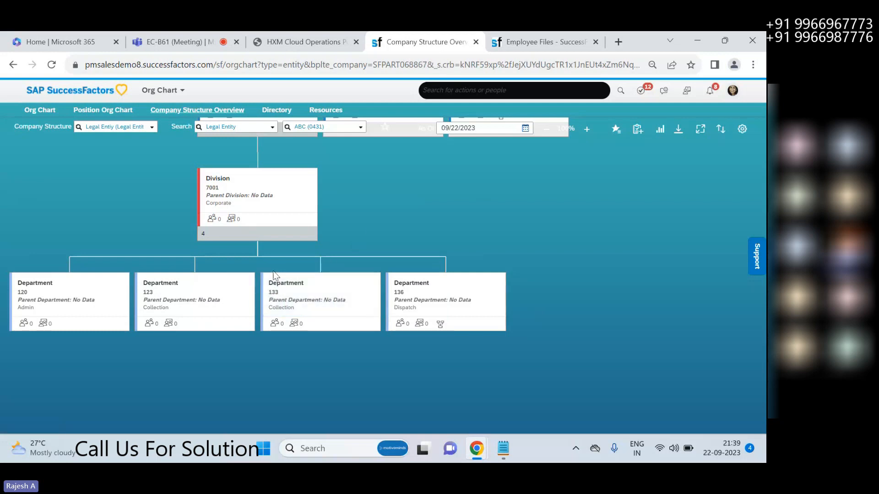
scroll(244, 290, "up", 5)
scroll(245, 287, "down", 3)
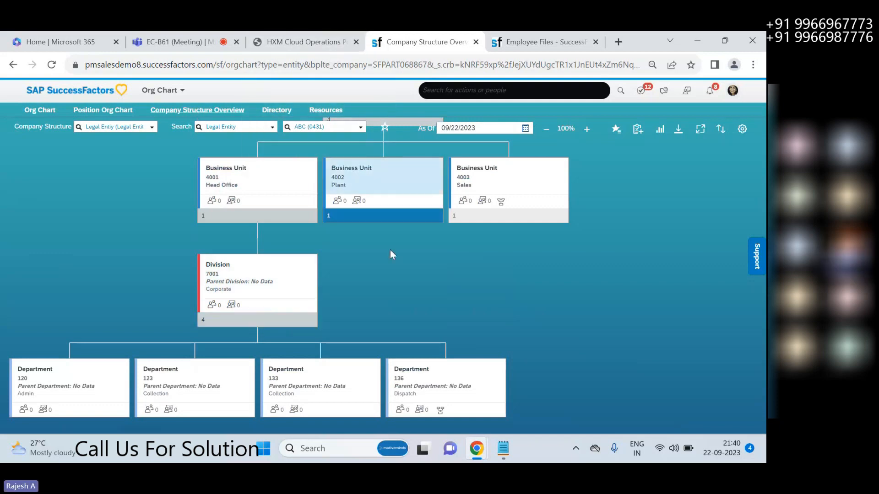
scroll(391, 251, "up", 3)
scroll(427, 257, "down", 2)
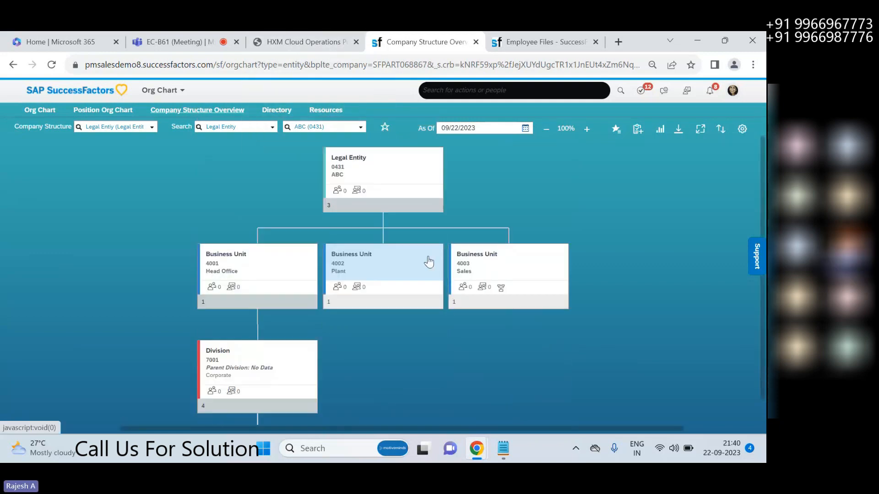
scroll(429, 260, "down", 3)
- Search the SuccessFactors actions for "obj def" and open Configure Object Definitions
left_click(554, 40)
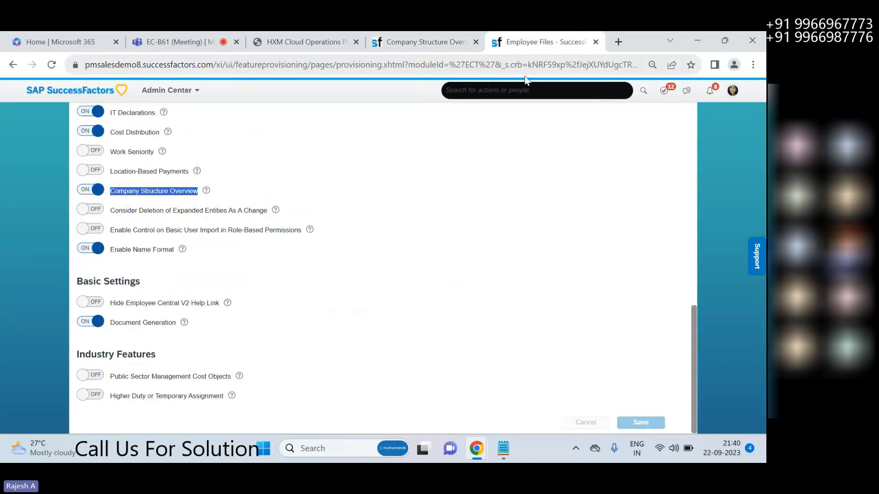
left_click(516, 89)
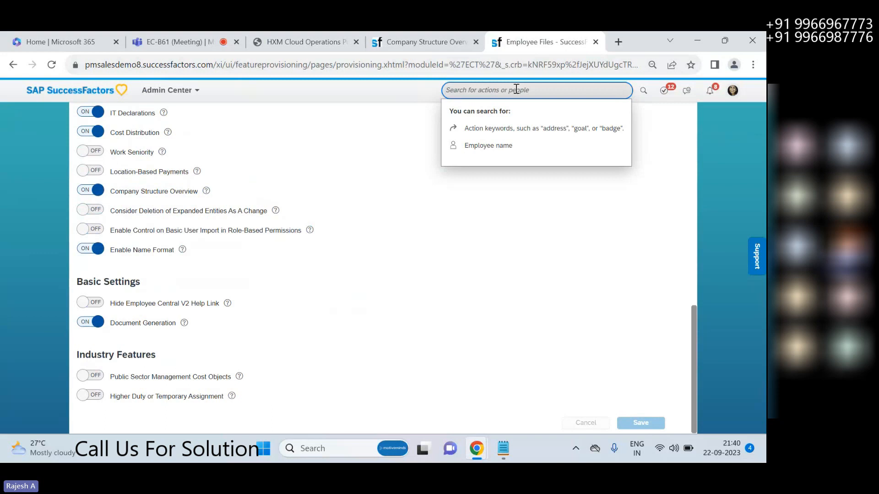
type("obj def")
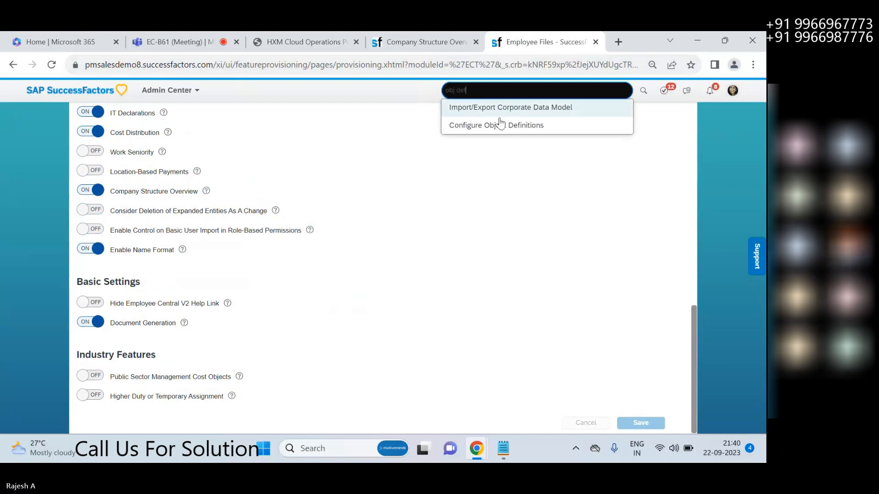
left_click(501, 124)
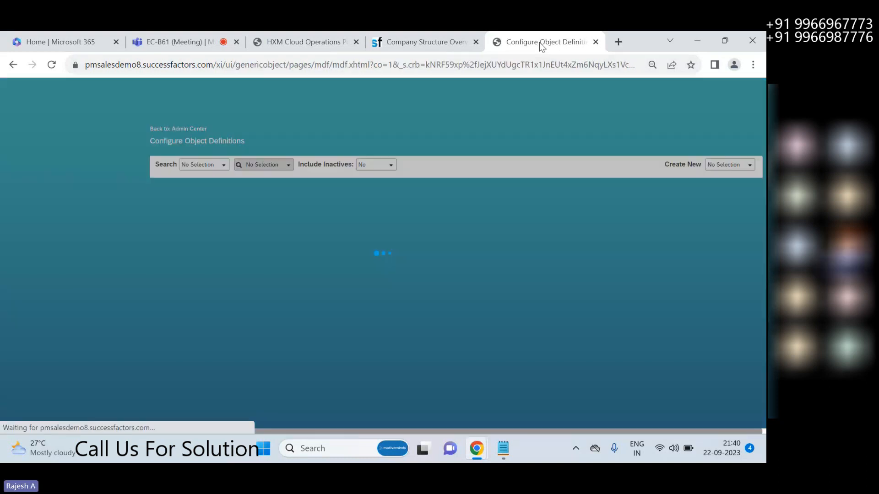
- Duplicate the Configure Object Definitions browser tab and return to the original one
right_click(540, 43)
left_click(570, 134)
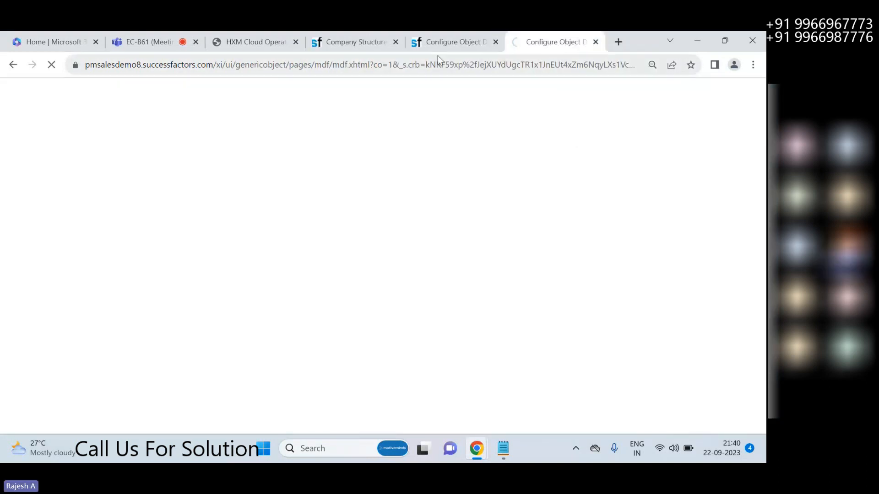
left_click(444, 44)
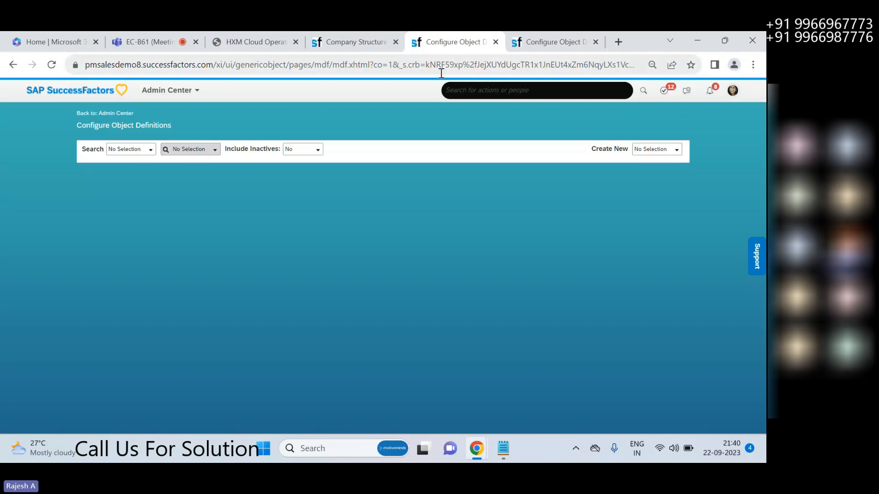
- Open the Legal Entity object definition and look through its fields and associations
left_click(131, 149)
left_click(151, 151)
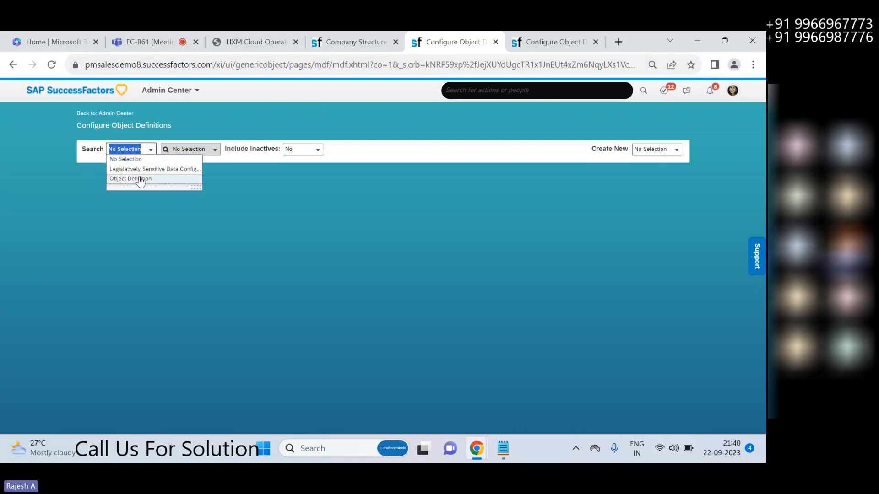
left_click(139, 174)
left_click(195, 149)
type("legal")
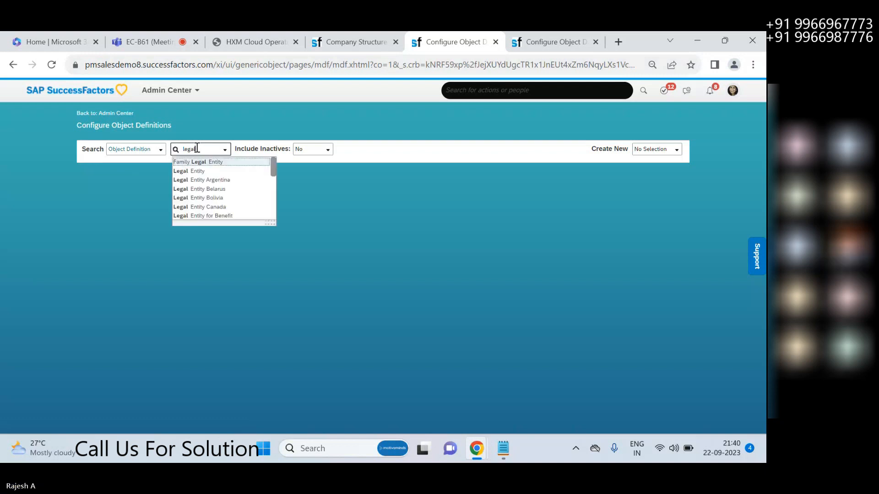
left_click(204, 171)
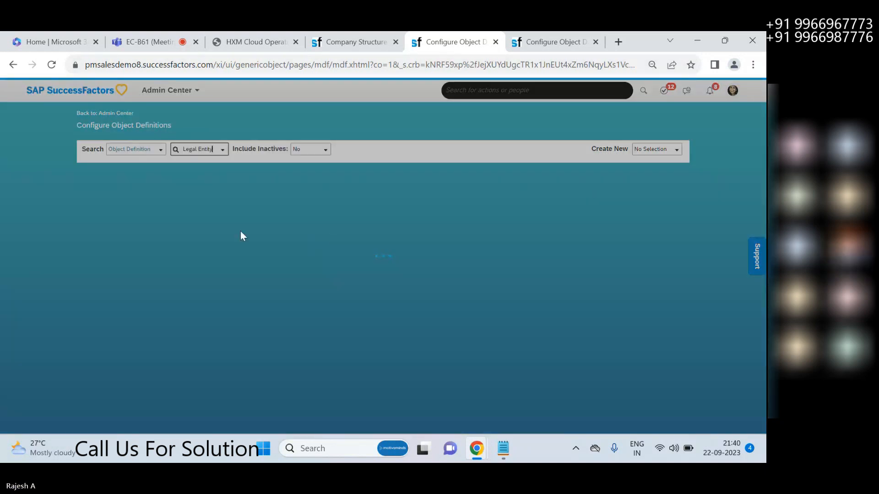
scroll(151, 233, "down", 10)
scroll(158, 236, "down", 2)
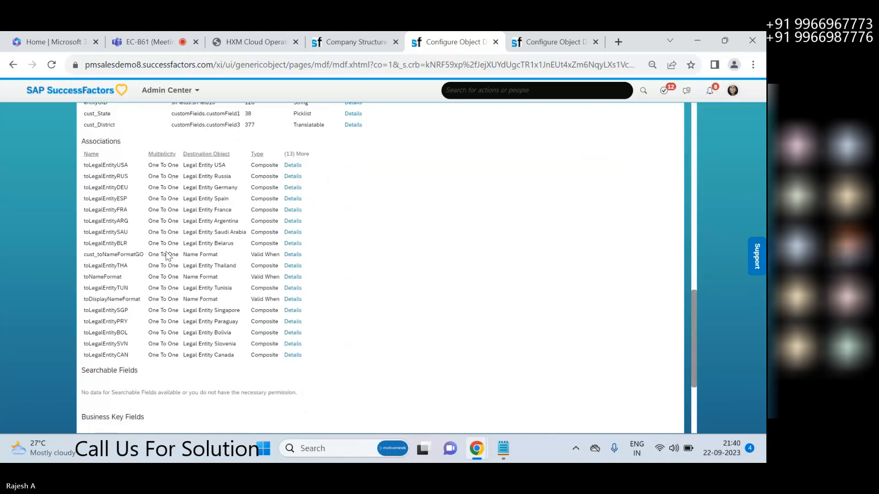
scroll(268, 293, "up", 15)
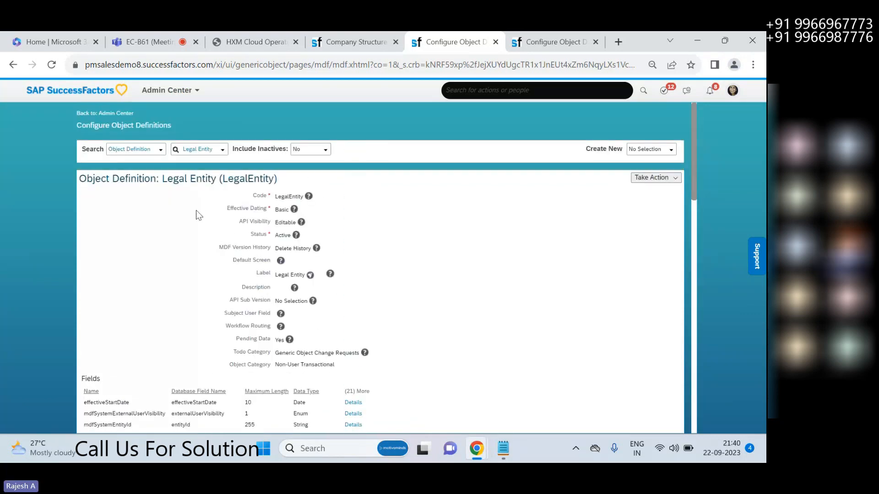
- Try to permanently delete the Legal Entity object definition, confirming the deletion
left_click(675, 179)
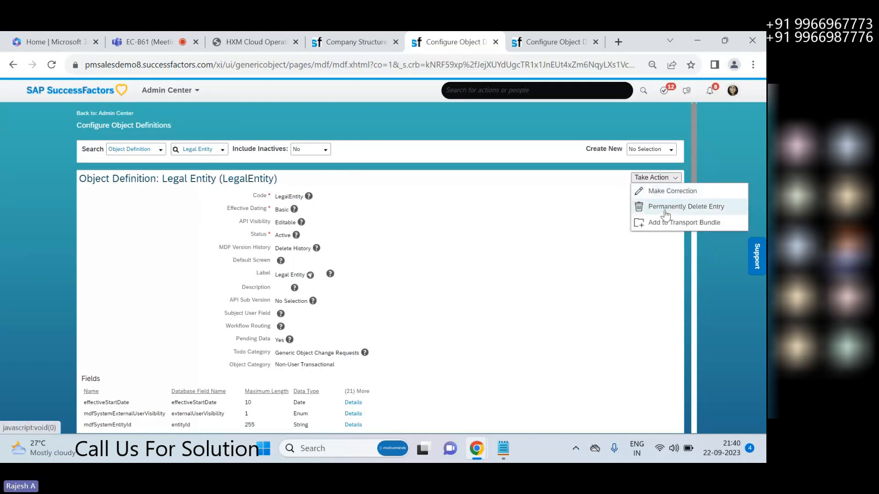
left_click(666, 207)
left_click(416, 311)
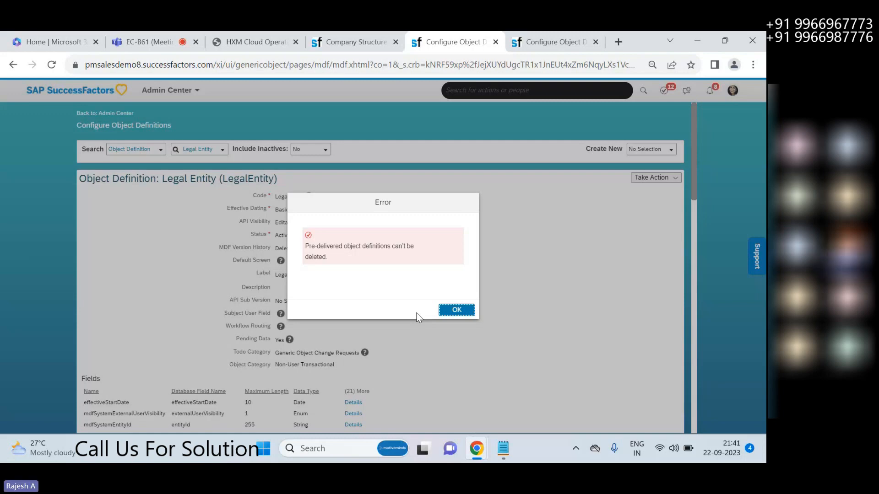
- Dismiss the deletion error, switch to the Notepad notes and review the organization structure levels from Legal Entity down to Cost Center
left_click(455, 309)
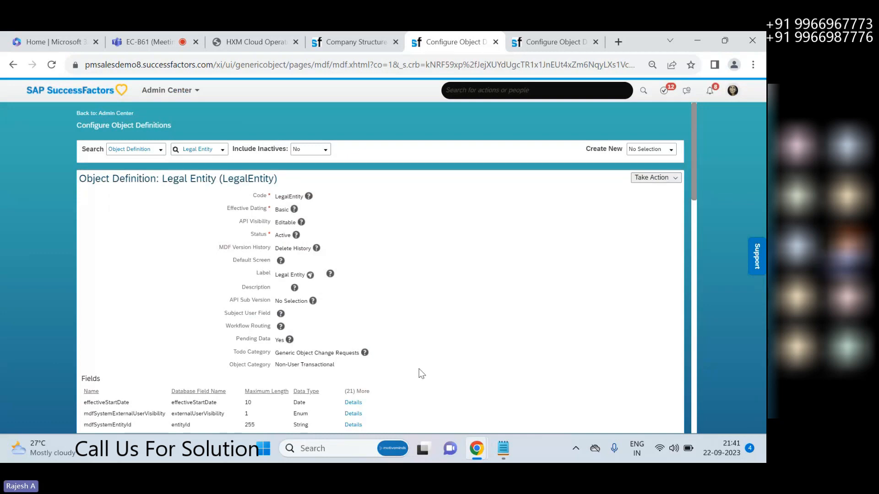
left_click(502, 456)
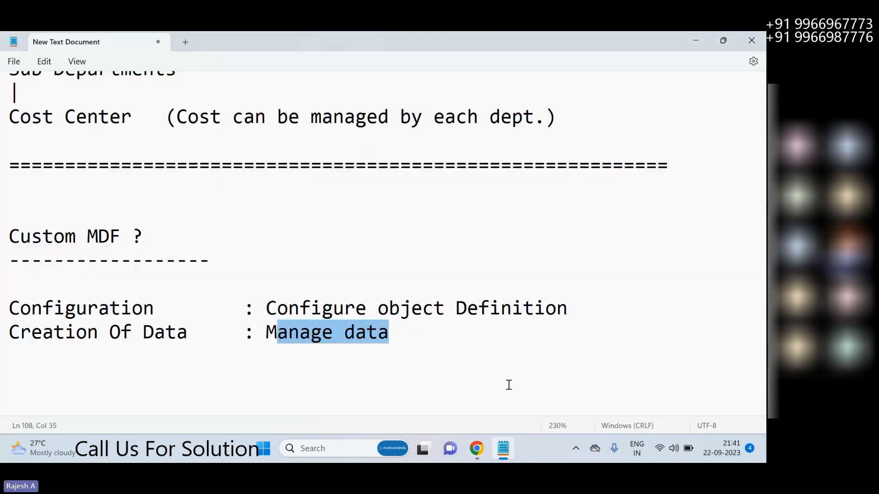
left_click(467, 372)
scroll(231, 339, "up", 15)
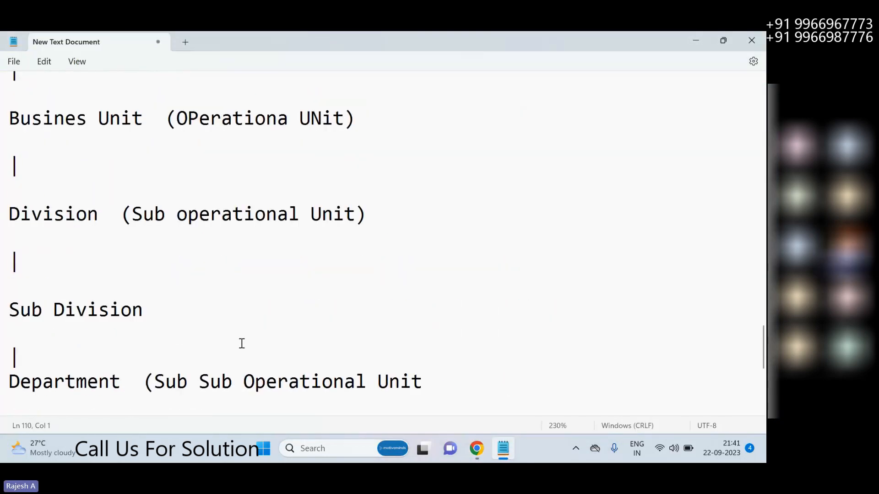
scroll(242, 344, "up", 15)
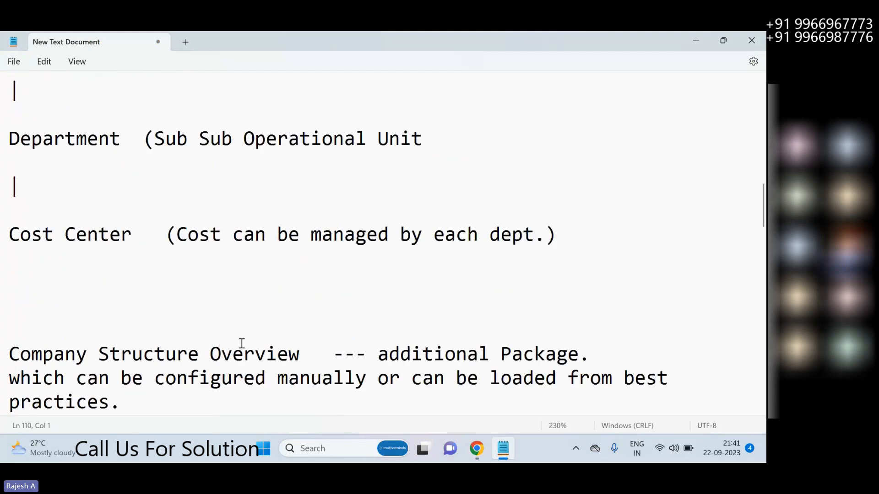
scroll(242, 343, "down", 6)
scroll(242, 343, "up", 4)
scroll(242, 343, "down", 4)
left_click(108, 90)
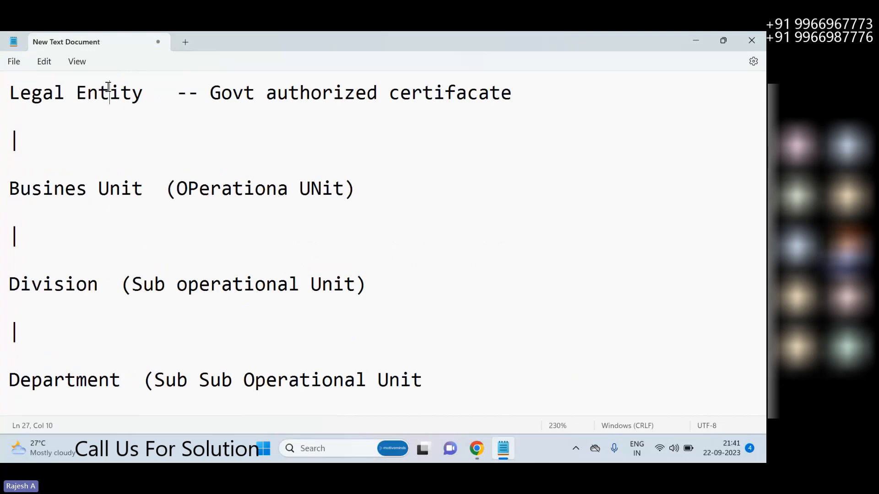
left_click(111, 186)
left_click(66, 284)
left_click(87, 380)
scroll(86, 330, "down", 3)
left_click(85, 328)
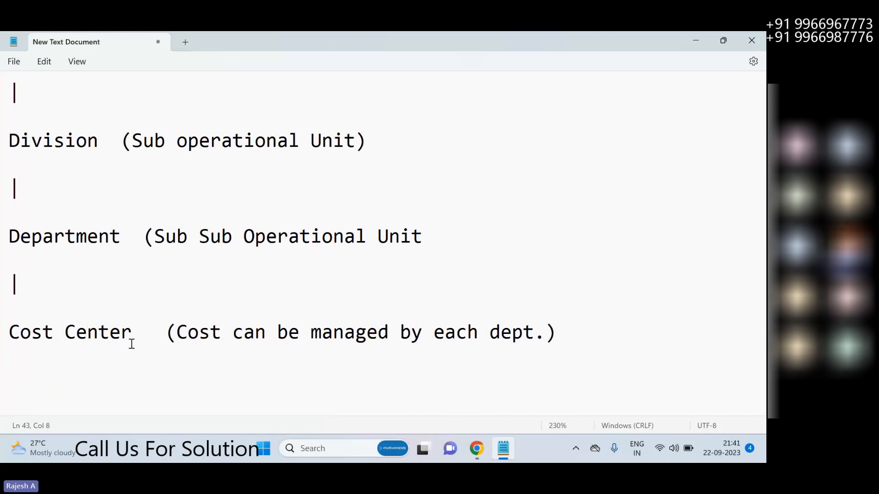
- Return to the browser and, from the duplicated Configure Object Definitions page, search actions for "per role" and open Manage Permission Roles
left_click(698, 44)
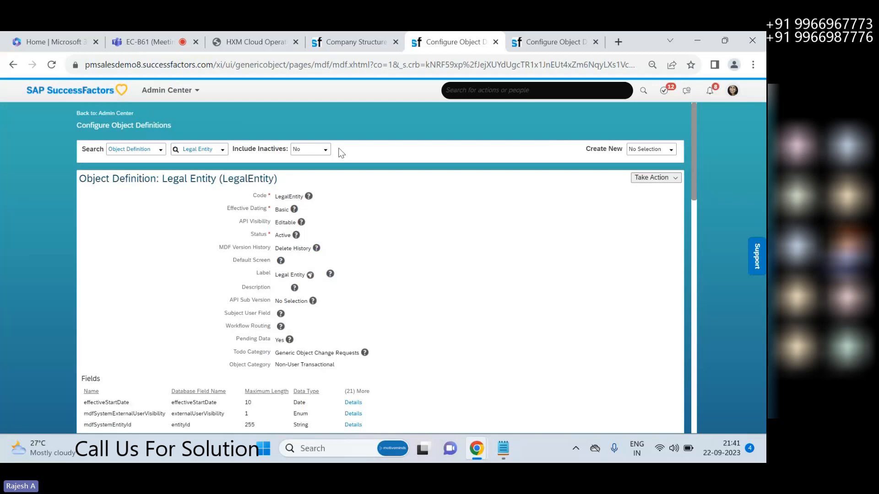
left_click(549, 42)
left_click(458, 42)
left_click(552, 49)
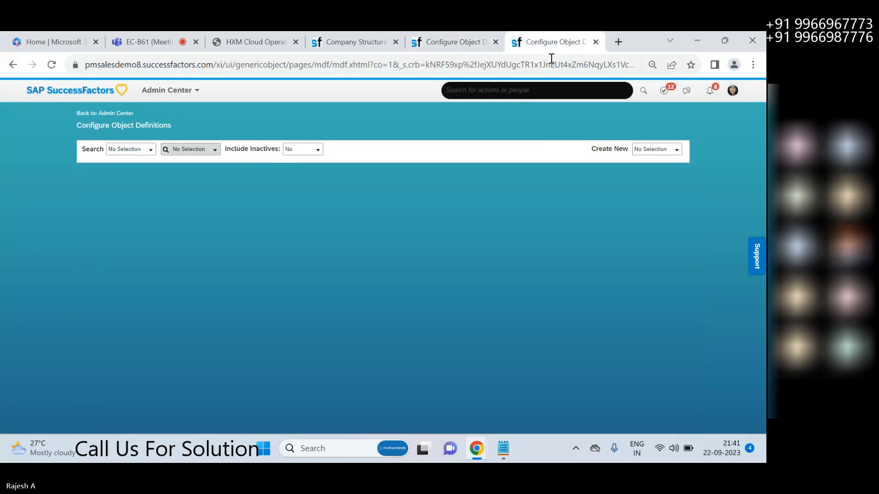
left_click(550, 91)
type("per role")
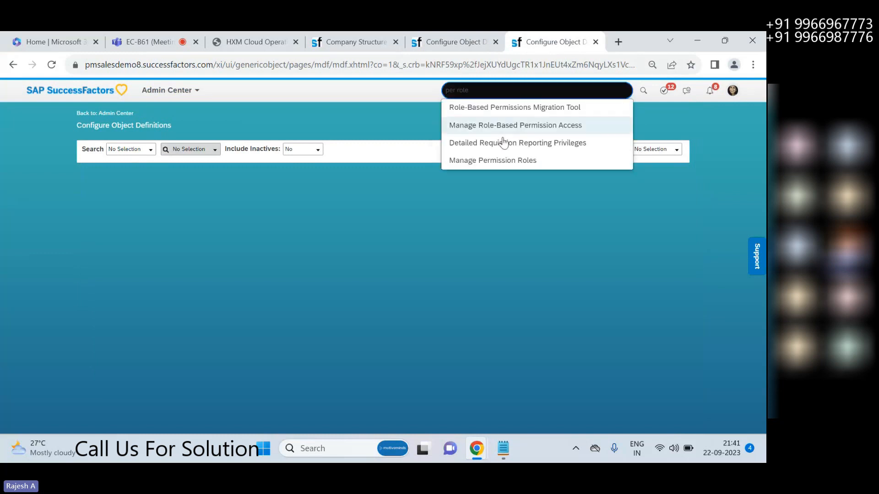
left_click(505, 160)
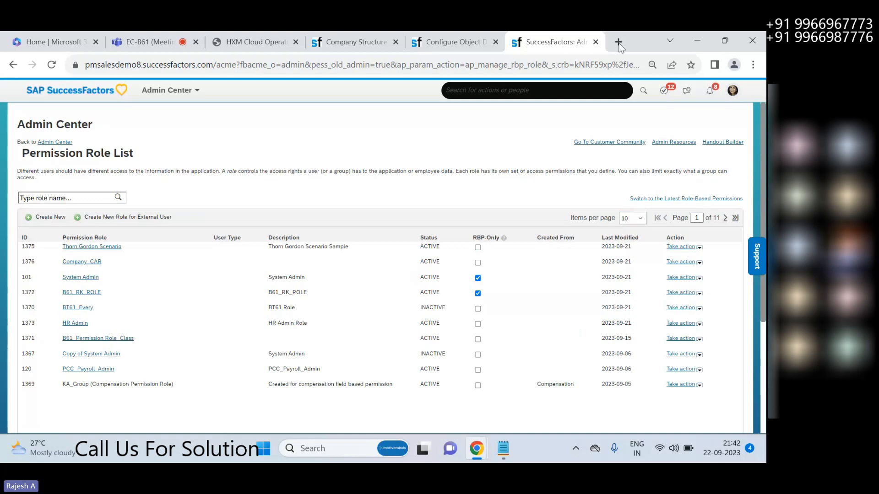
- Open the System Admin role's permission settings and collapse the User Permissions and Administrator Permissions categories
left_click(89, 278)
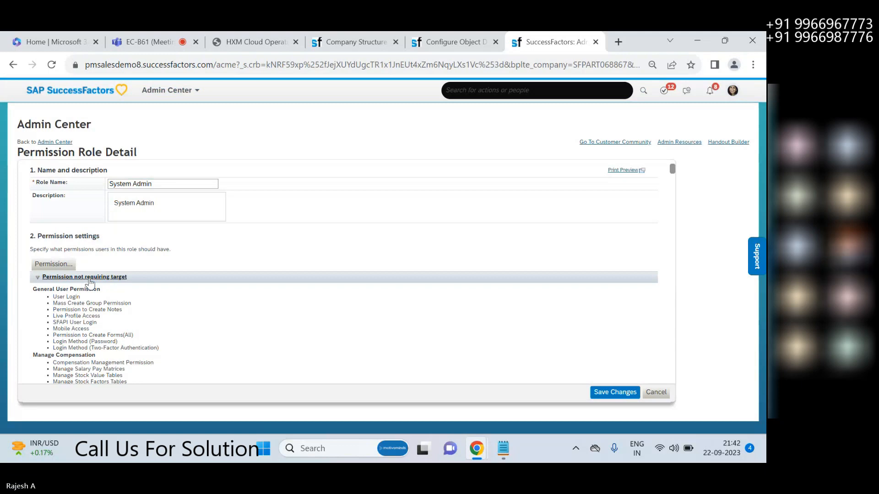
left_click(53, 265)
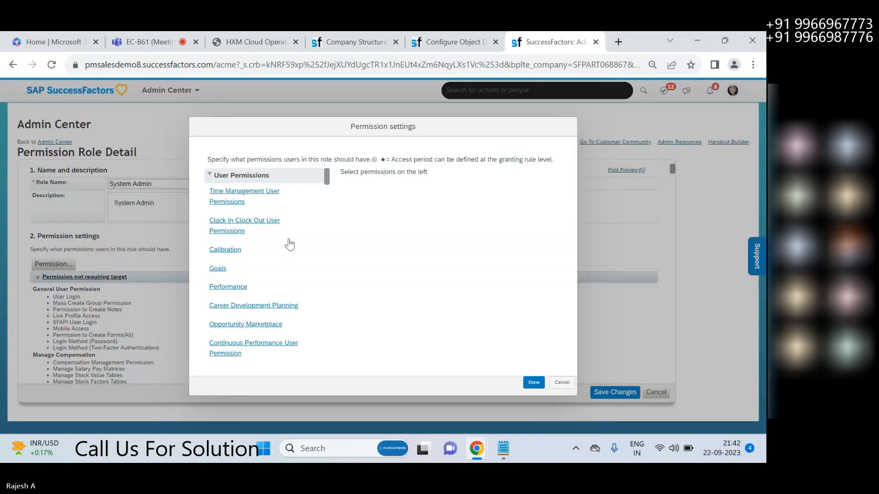
left_click(211, 175)
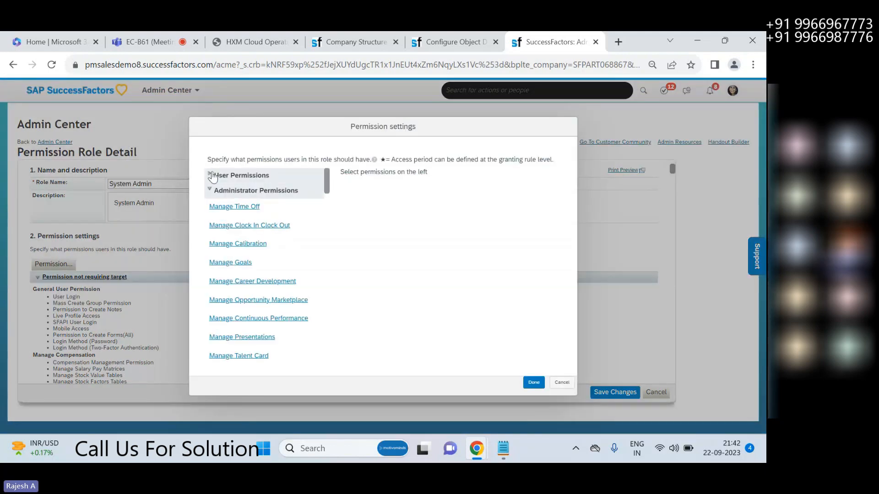
left_click(210, 190)
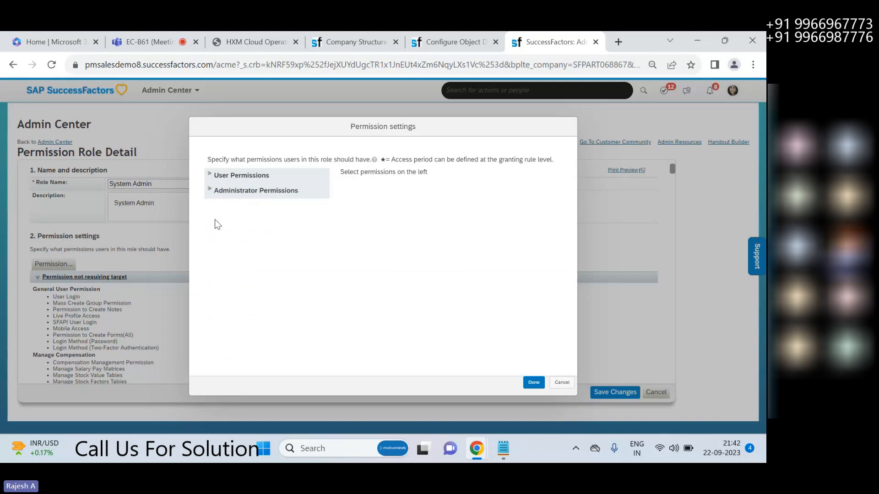
left_click(211, 176)
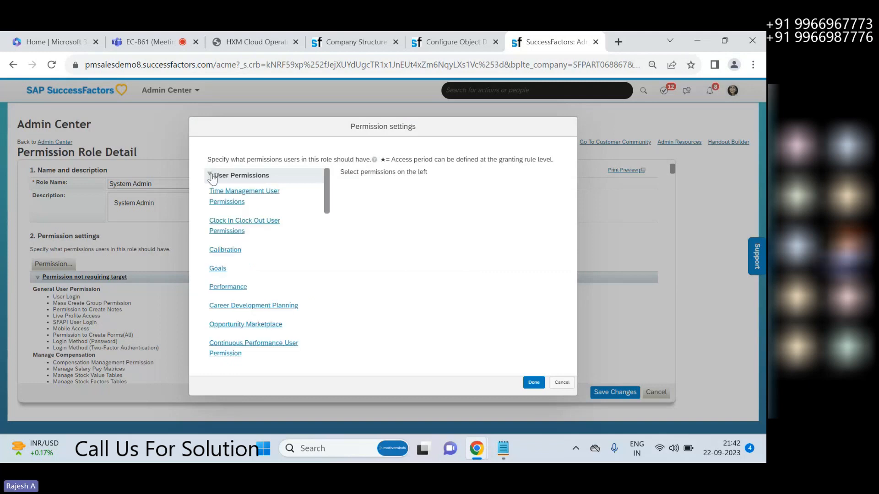
left_click(211, 176)
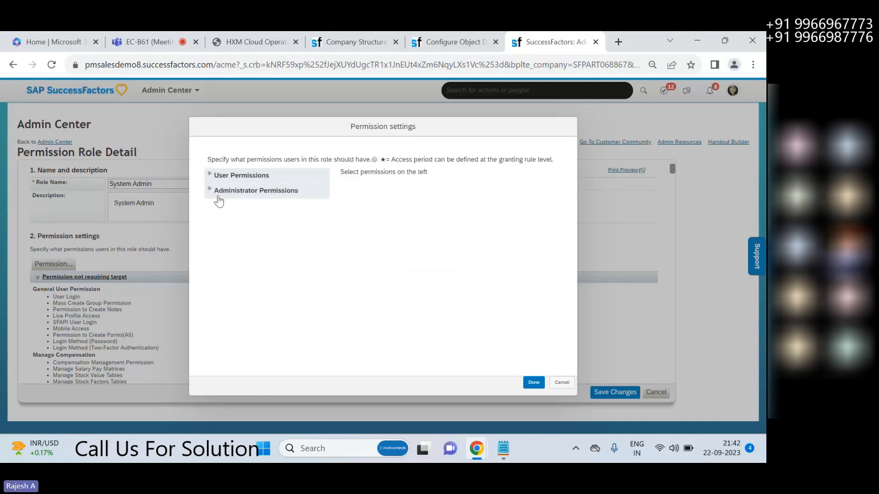
- Expand the administrator permissions and view the Manage Foundation Objects and Manage Foundation Objects Types permissions
left_click(219, 197)
scroll(327, 194, "down", 1)
scroll(327, 195, "down", 5)
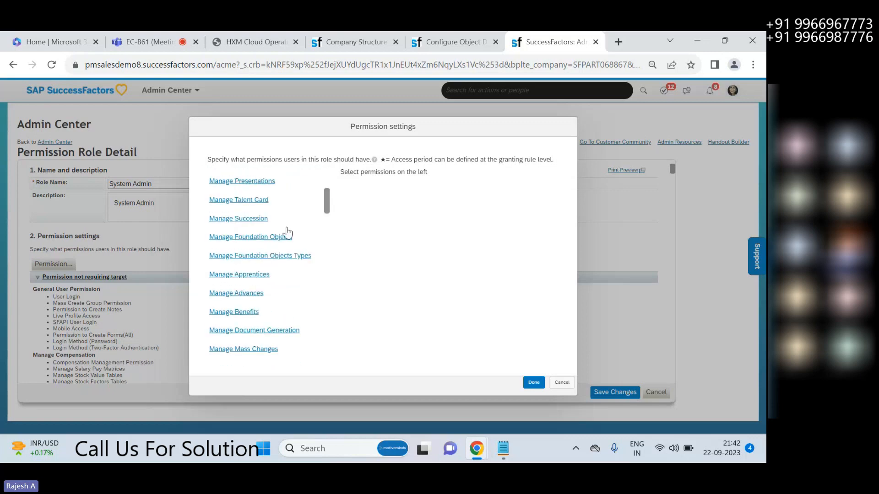
left_click(265, 239)
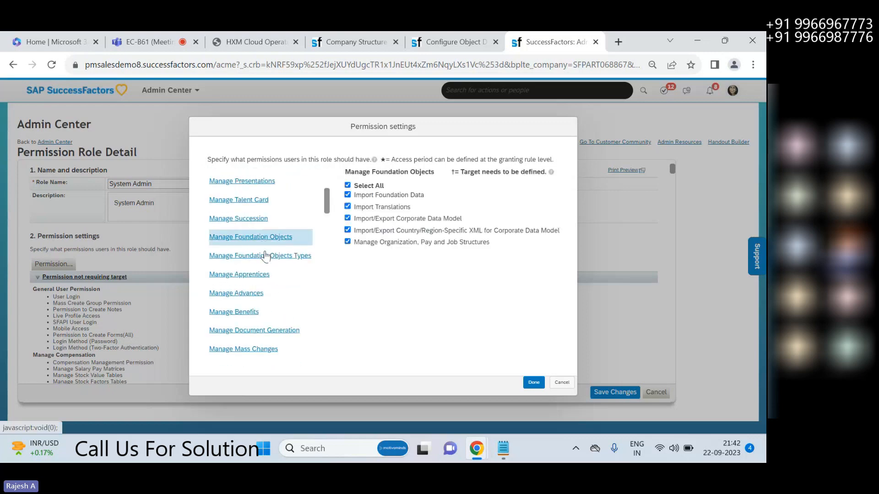
left_click(266, 256)
- Find the MDF Foundation Objects category among the administrator permissions and display its permissions
scroll(276, 305, "down", 1)
scroll(277, 305, "down", 5)
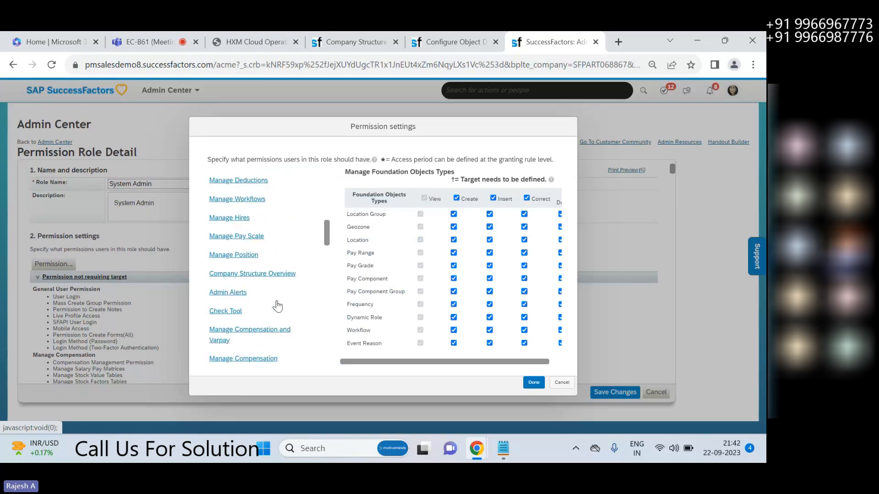
scroll(277, 306, "down", 4)
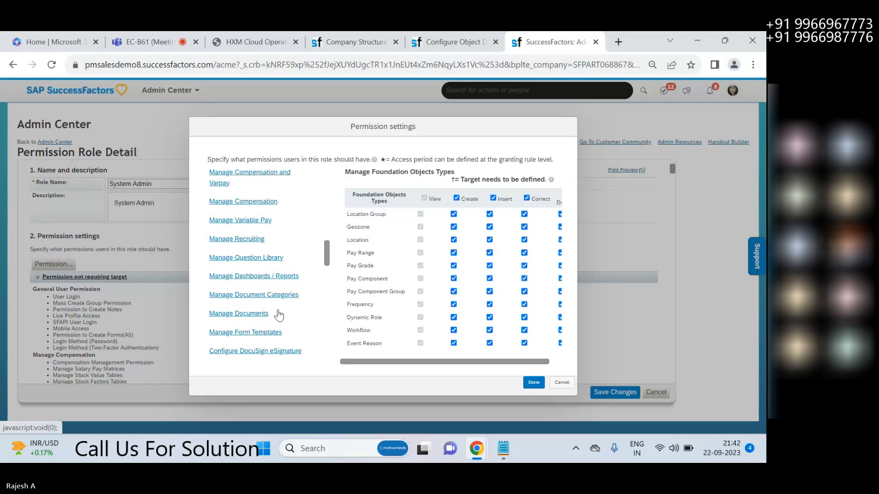
scroll(279, 316, "down", 2)
scroll(278, 316, "down", 4)
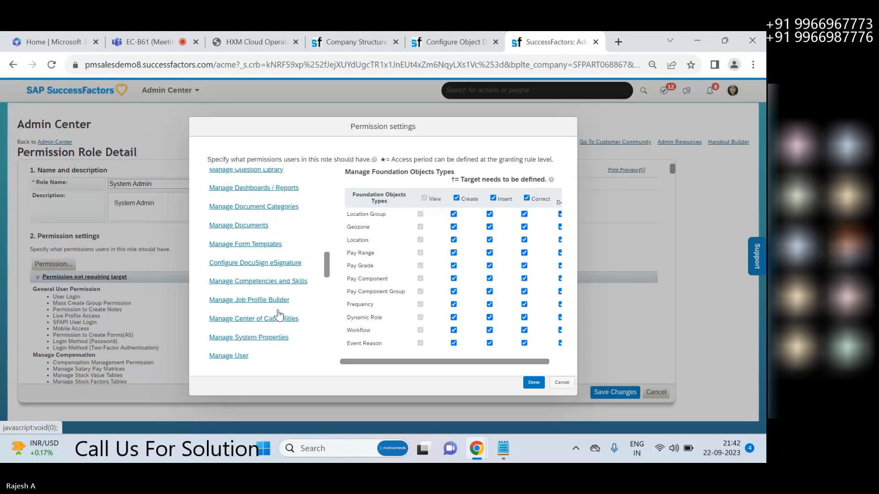
scroll(278, 316, "down", 1)
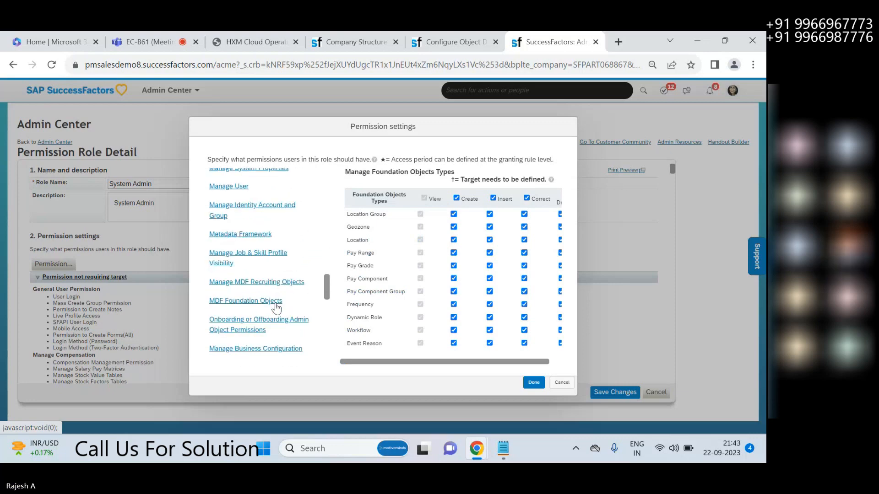
left_click(258, 304)
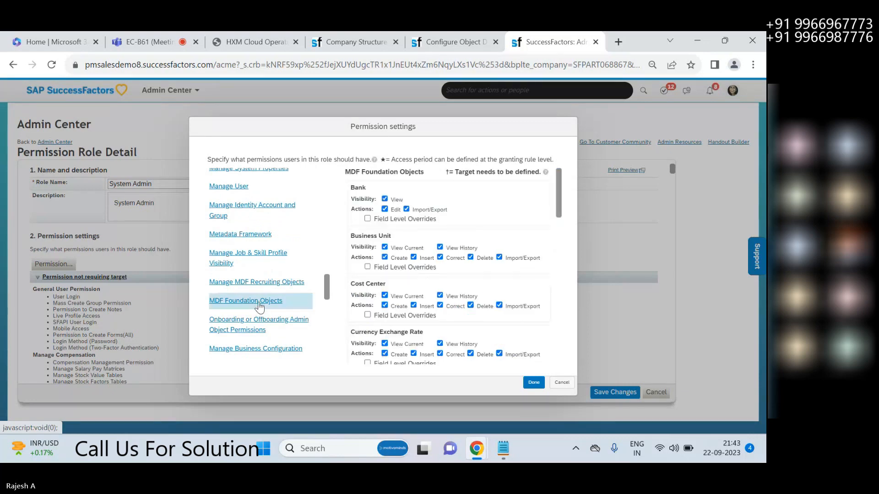
- Examine the MDF foundation object permissions, highlighting the Business Unit, Department, Division and Legal Entity entries
triple_click(395, 236)
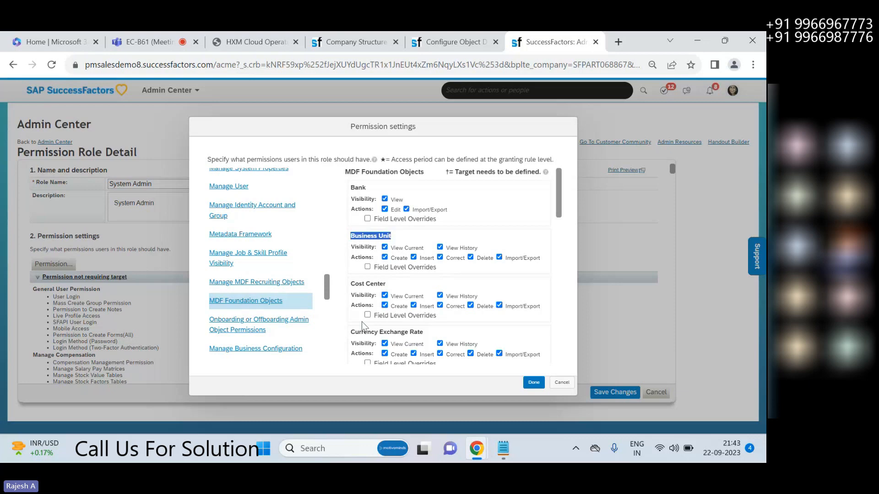
scroll(370, 293, "down", 3)
left_click_drag(366, 260, 391, 264)
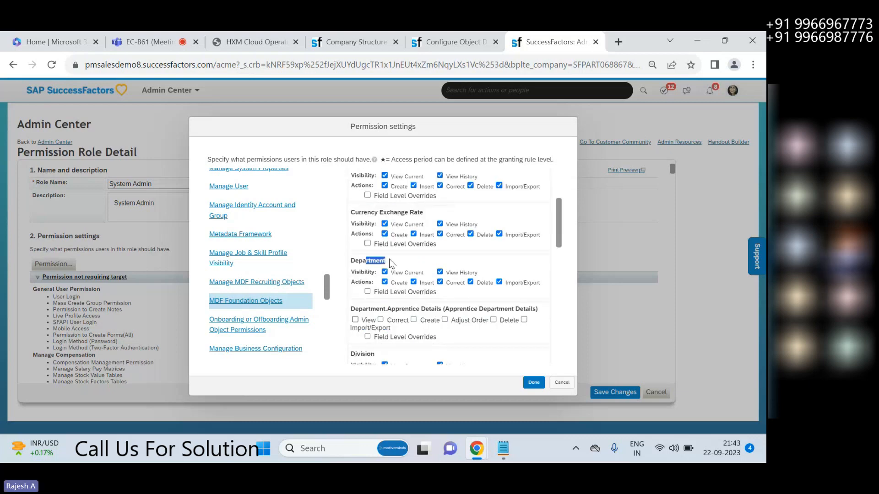
scroll(384, 281, "down", 1)
left_click_drag(360, 294, 370, 295)
scroll(373, 311, "down", 2)
scroll(373, 311, "down", 2)
left_click_drag(357, 259, 385, 260)
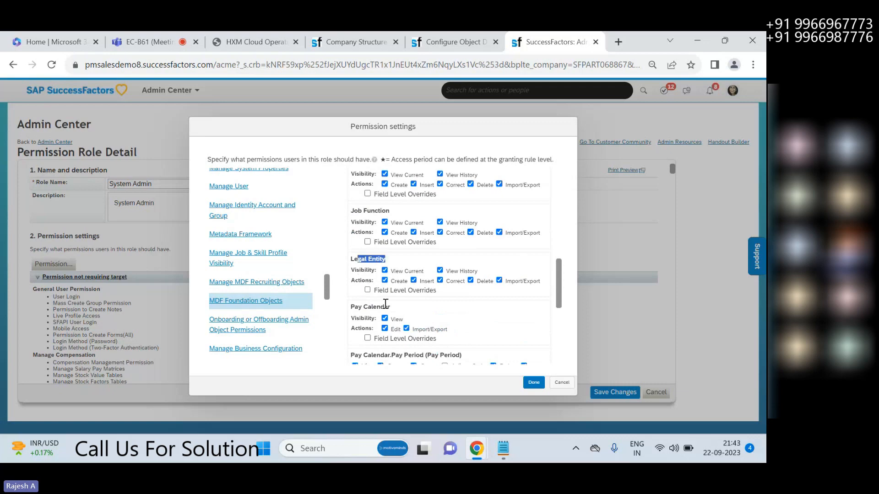
- Compare the Legal Entity object definition with the Legal Entity permissions in the System Admin role
left_click(367, 43)
left_click(419, 48)
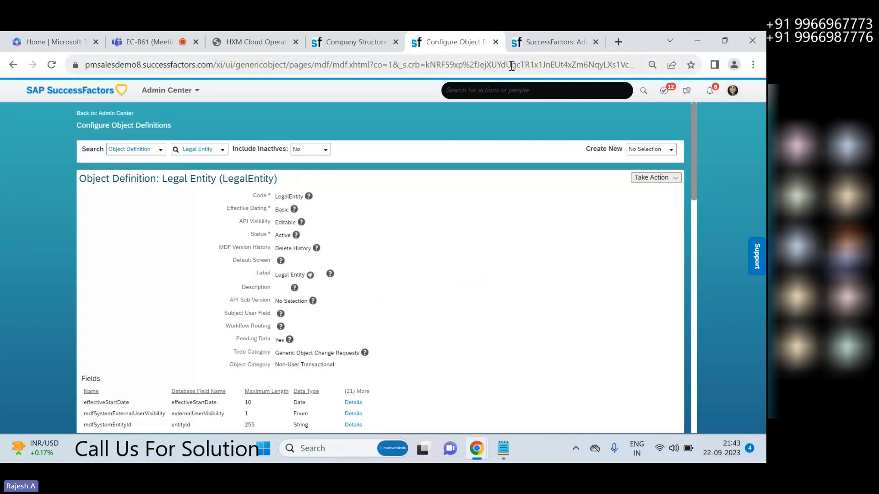
left_click(550, 43)
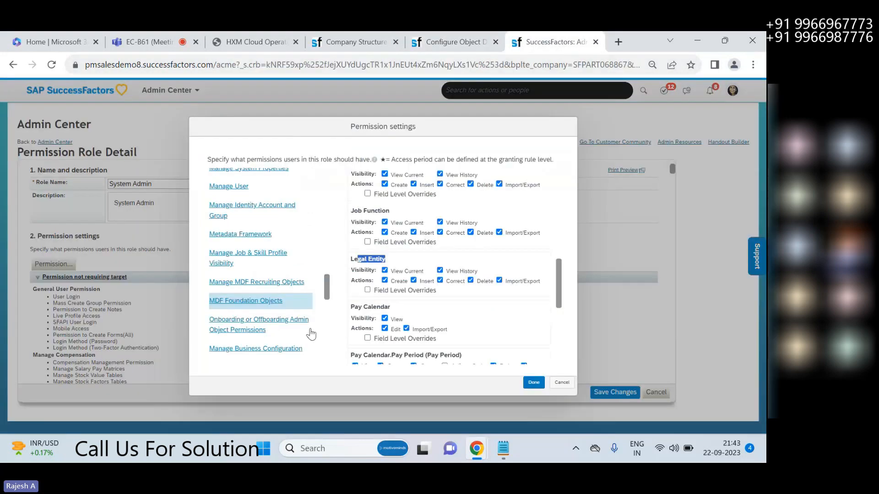
left_click(451, 41)
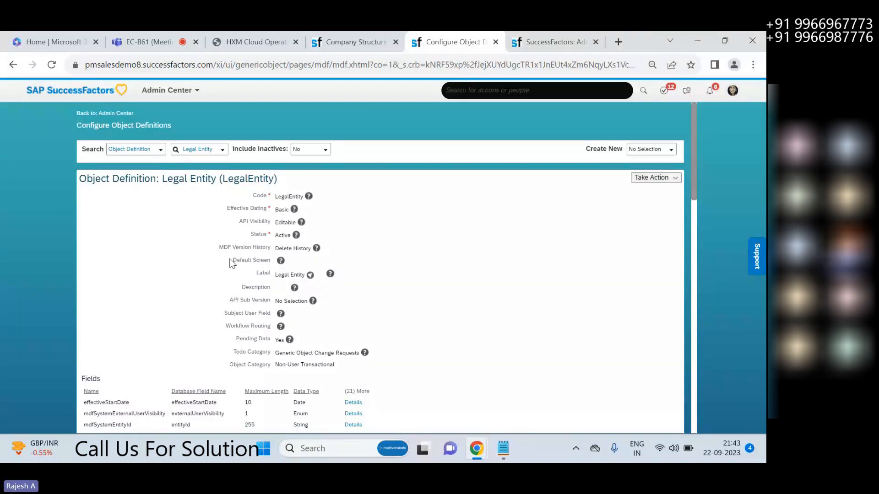
key("ctrl+Tab")
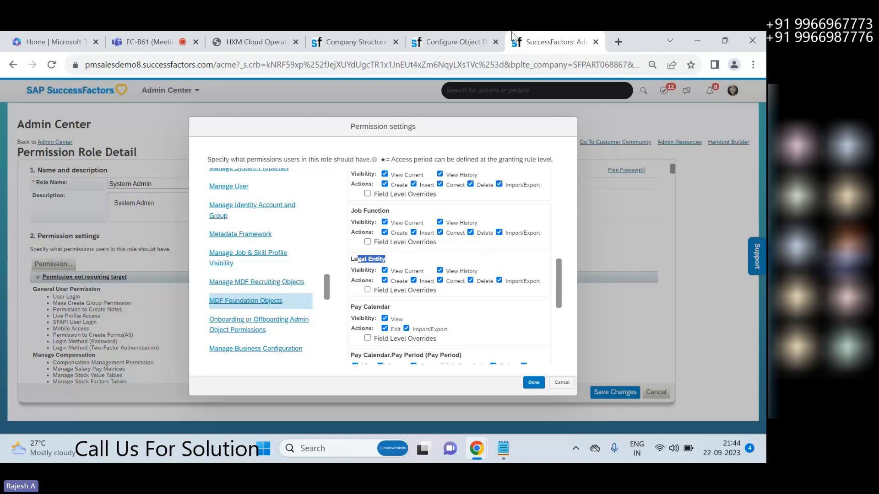
left_click(481, 42)
left_click(528, 37)
- Cancel the permission settings and the System Admin role detail without saving, and return to the Legal Entity object definition
left_click(568, 383)
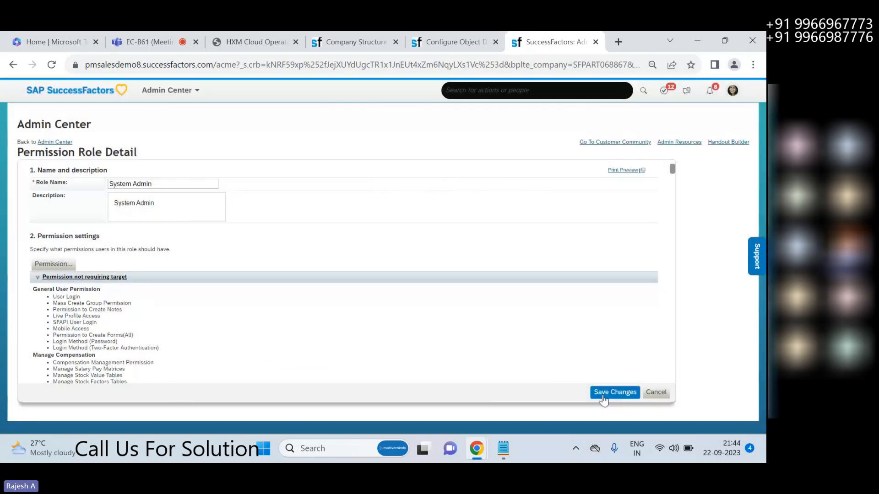
left_click(657, 393)
left_click(456, 43)
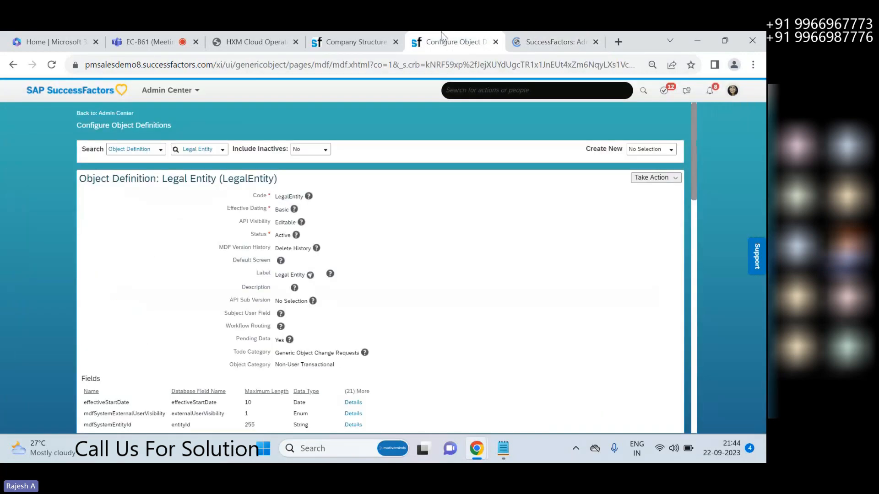
- Try again to permanently delete the Legal Entity object definition, and close the resulting dialog
left_click(655, 178)
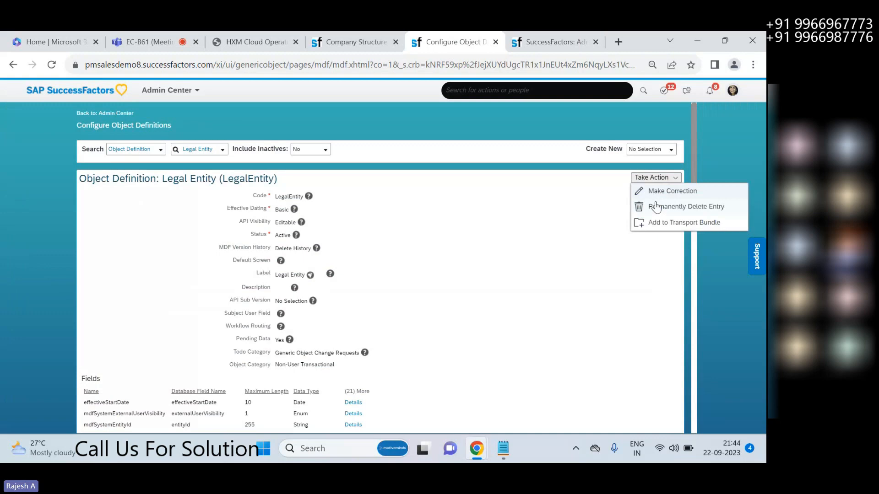
left_click(656, 207)
left_click(424, 309)
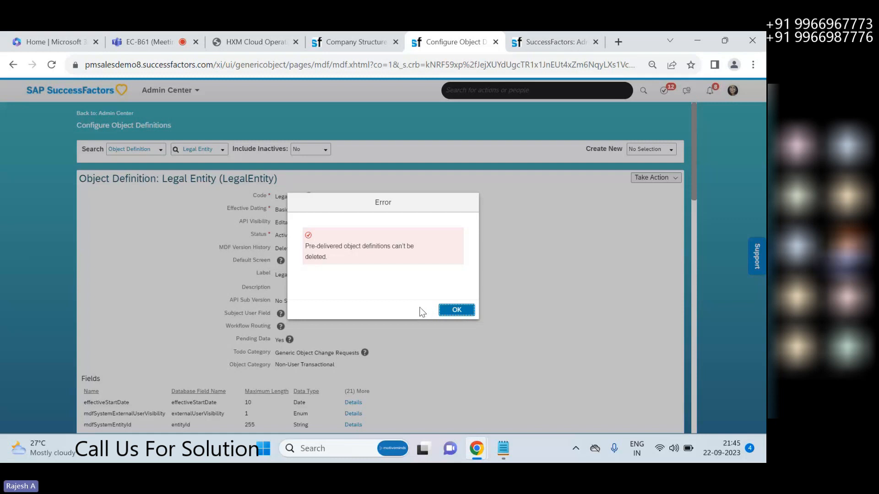
left_click(443, 311)
- Examine the fields, associations and security settings in the Legal Entity object definition
scroll(357, 246, "down", 2)
scroll(357, 246, "down", 2)
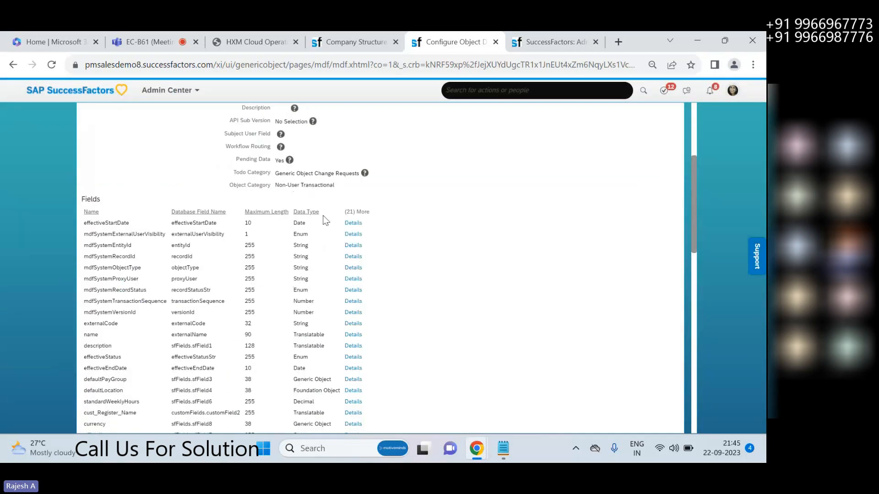
left_click_drag(96, 223, 389, 435)
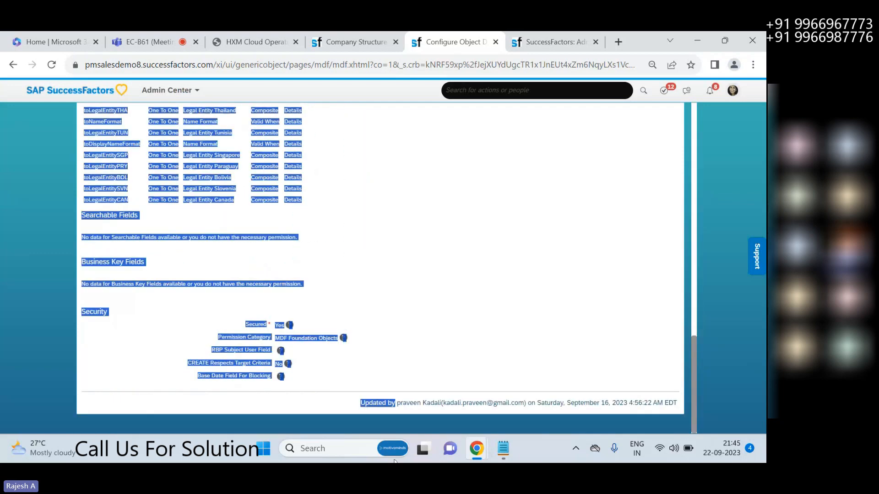
scroll(435, 182, "up", 12)
scroll(434, 182, "up", 3)
left_click(445, 213)
- Open the Manage Data page in place of the permission role list and compare it with the Legal Entity object definition
left_click(544, 39)
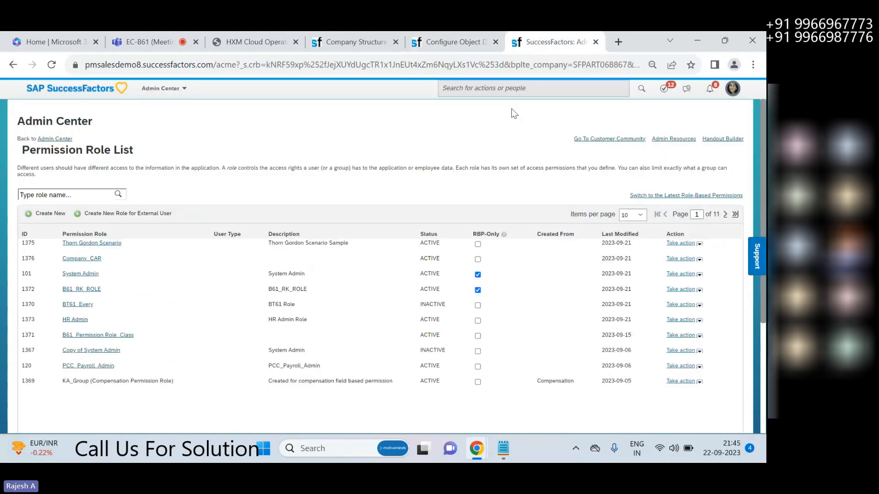
left_click(493, 87)
type("manage data")
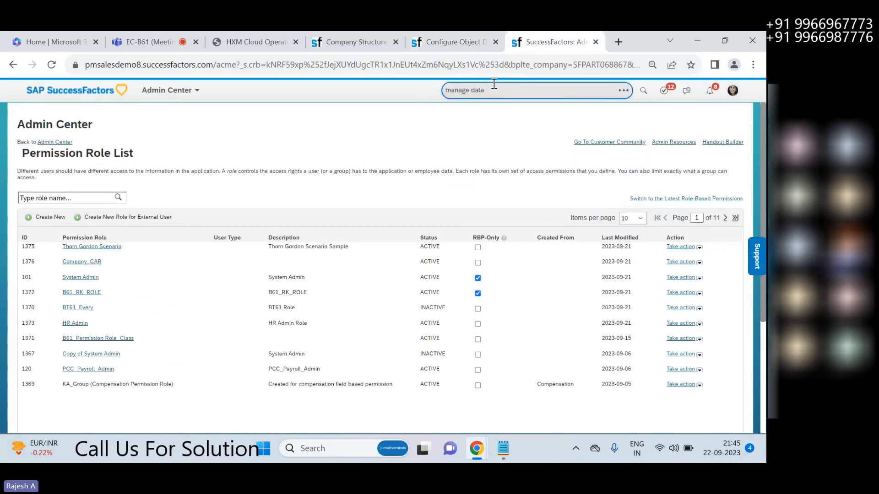
left_click(486, 110)
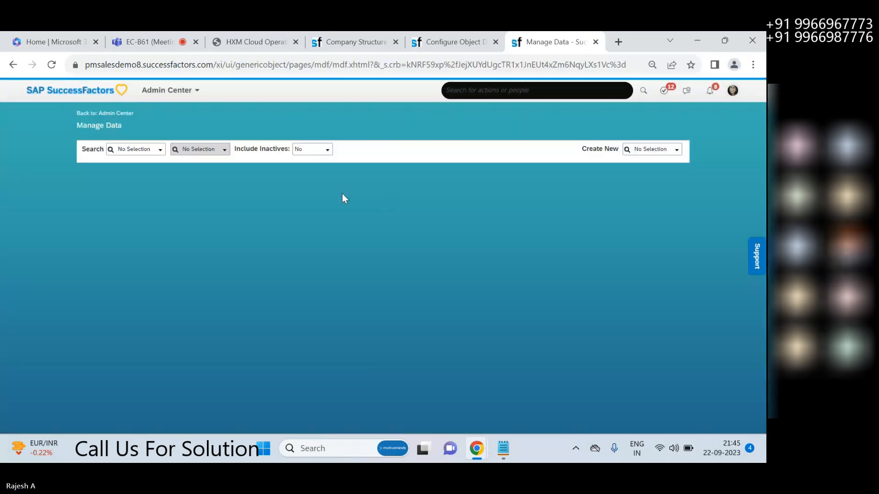
left_click(443, 45)
left_click_drag(243, 180, 266, 180)
left_click(549, 42)
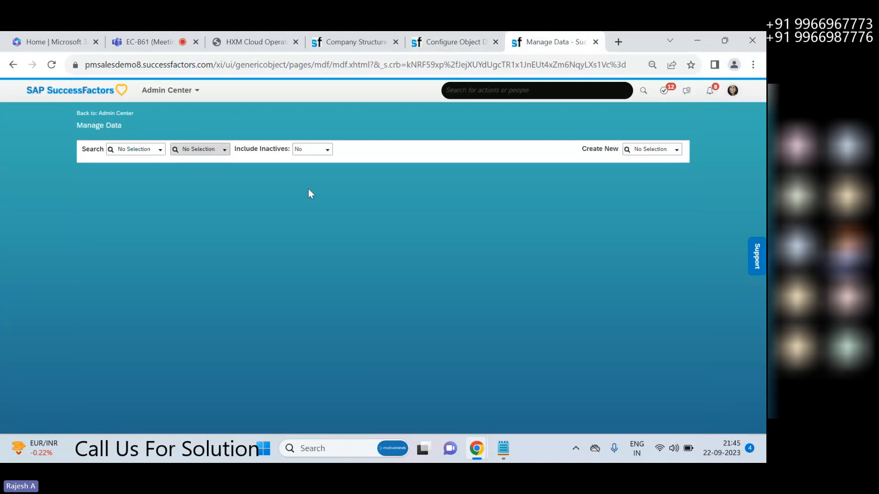
- Find the Legal Entity records in Manage Data and open the record BestRun Germany (1000)
left_click(129, 148)
type("legal Entity")
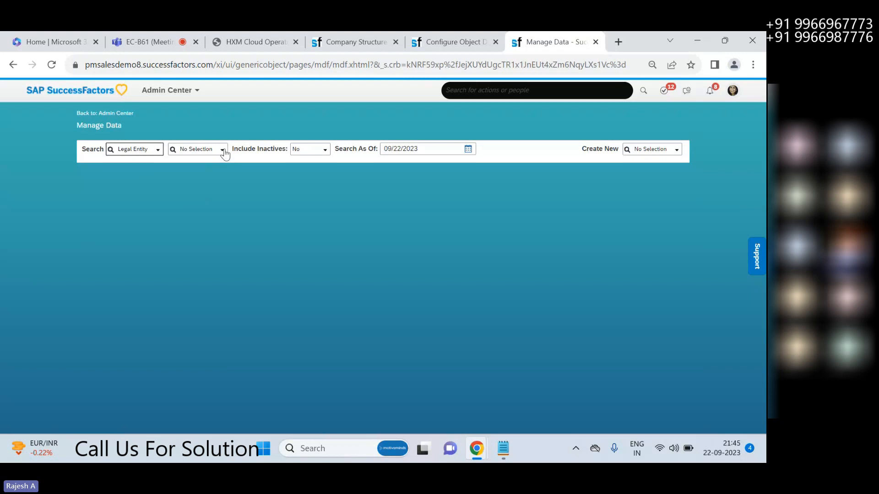
left_click(223, 150)
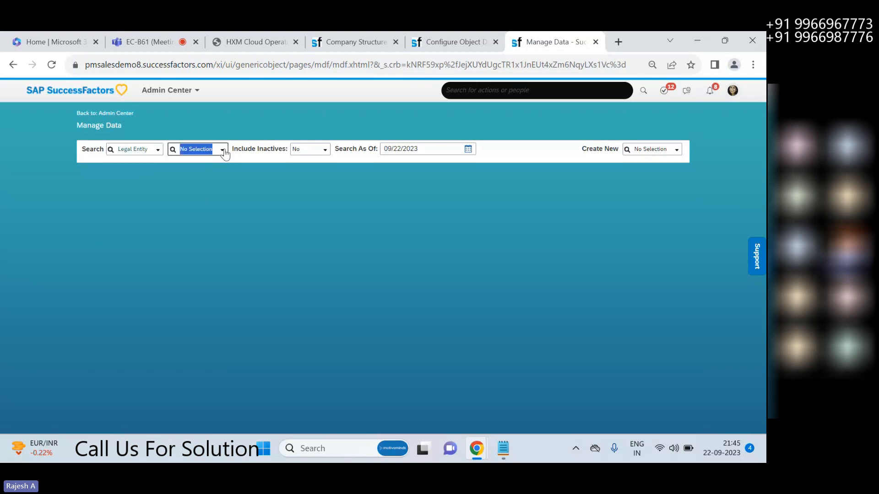
left_click_drag(269, 224, 439, 362)
scroll(246, 262, "down", 3)
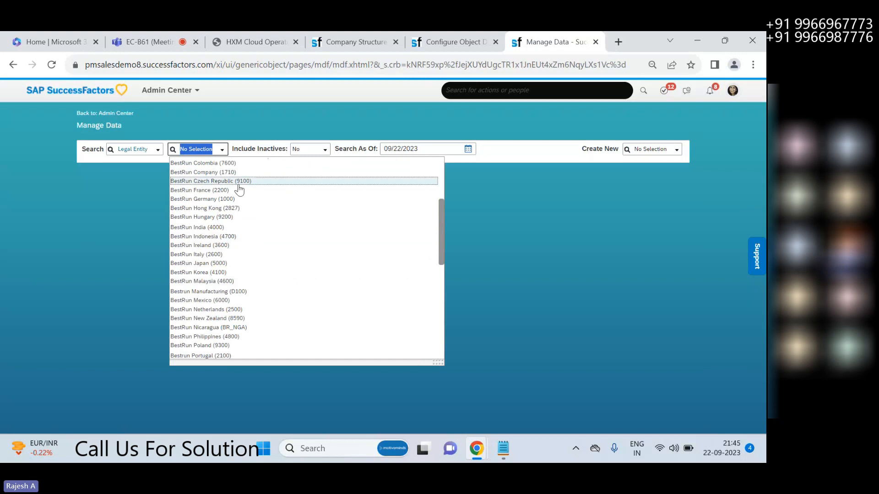
left_click(234, 200)
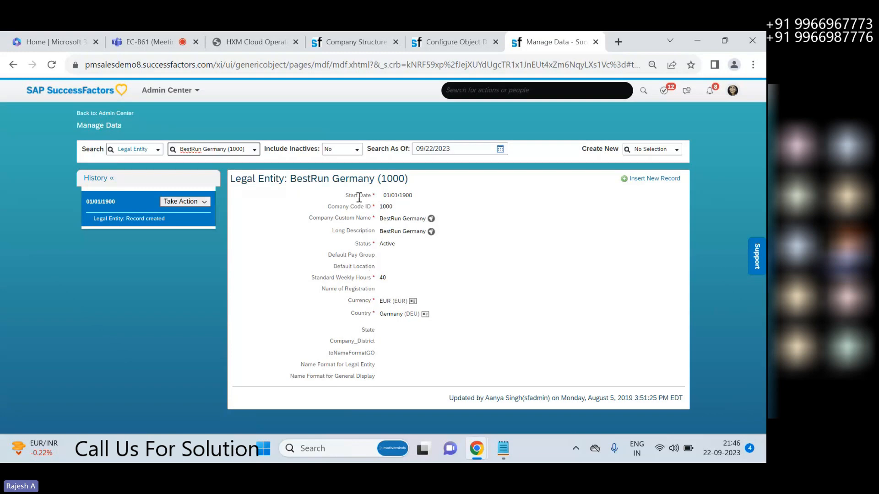
- Highlight the company code and name fields of the BestRun Germany record and enlarge the page zoom by two levels
left_click(367, 207)
left_click_drag(356, 218, 368, 207)
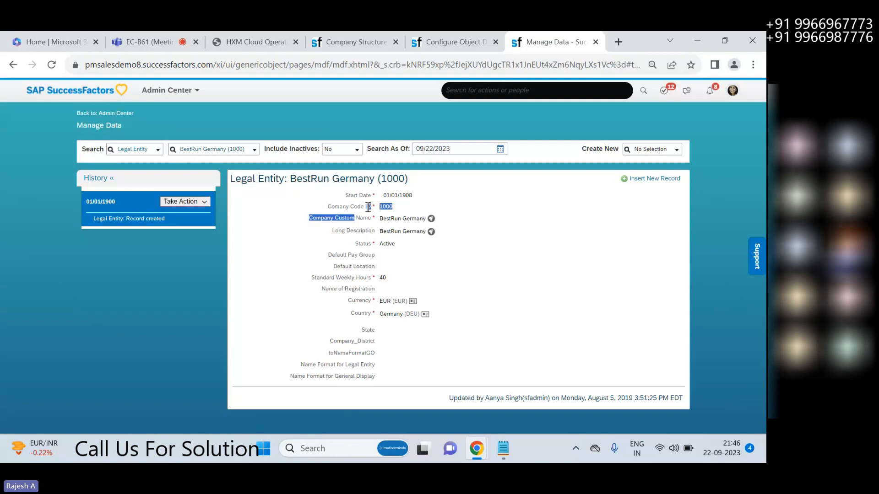
left_click(307, 236)
left_click(753, 64)
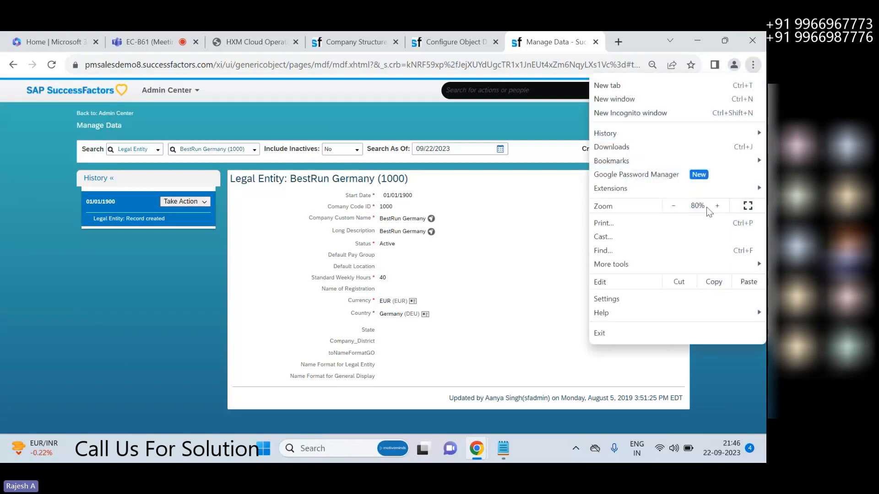
left_click(724, 206)
left_click(724, 206)
key("Escape")
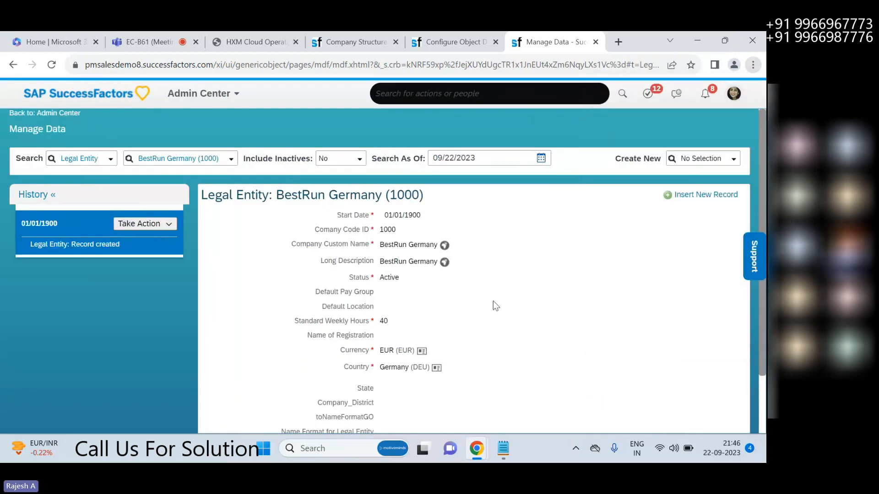
- Examine the BestRun Germany record's fields, from Start Date through hours, registration name, currency and country to the name formats
left_click_drag(336, 244, 367, 292)
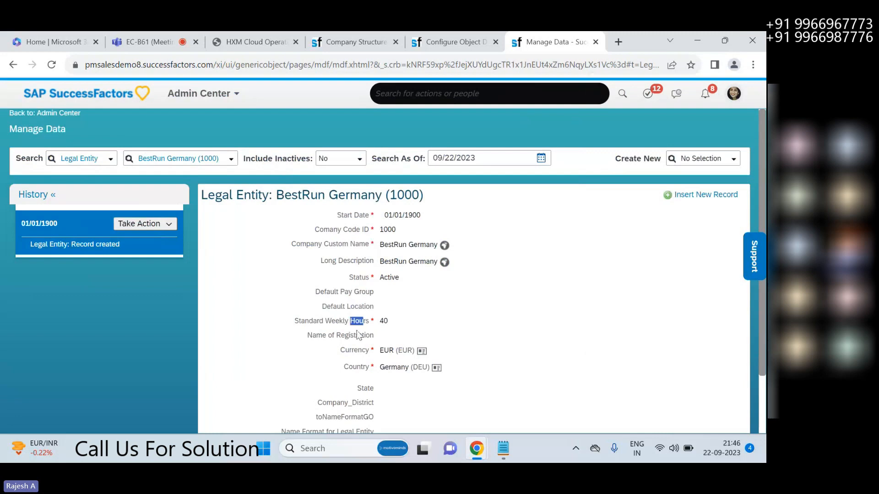
left_click_drag(349, 338, 368, 339)
left_click(363, 352)
scroll(359, 361, "down", 2)
left_click_drag(348, 357, 352, 357)
left_click(355, 388)
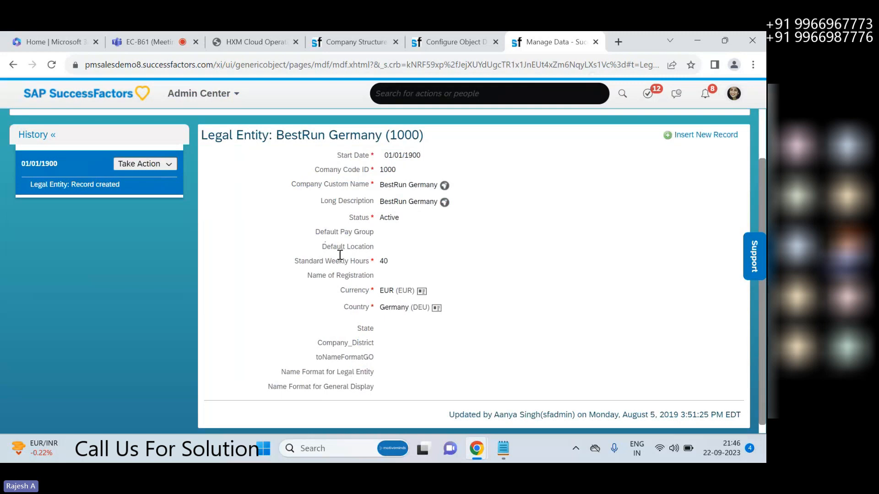
left_click_drag(348, 156, 371, 373)
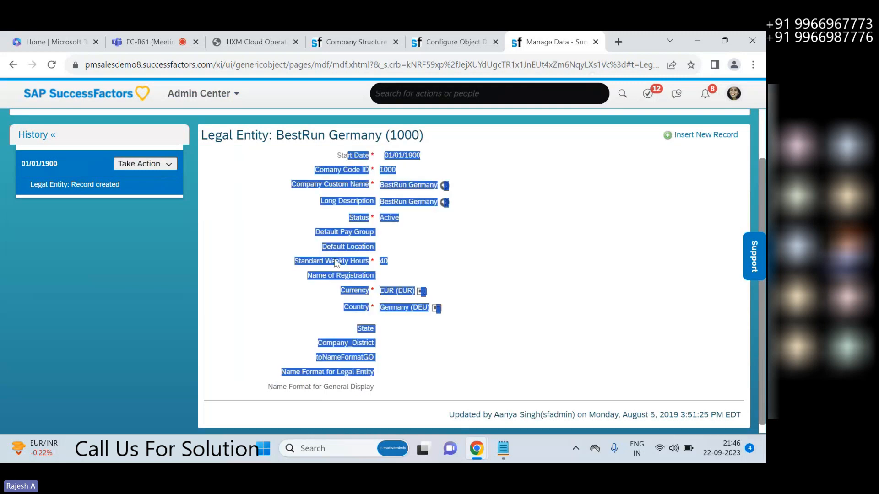
left_click(335, 263)
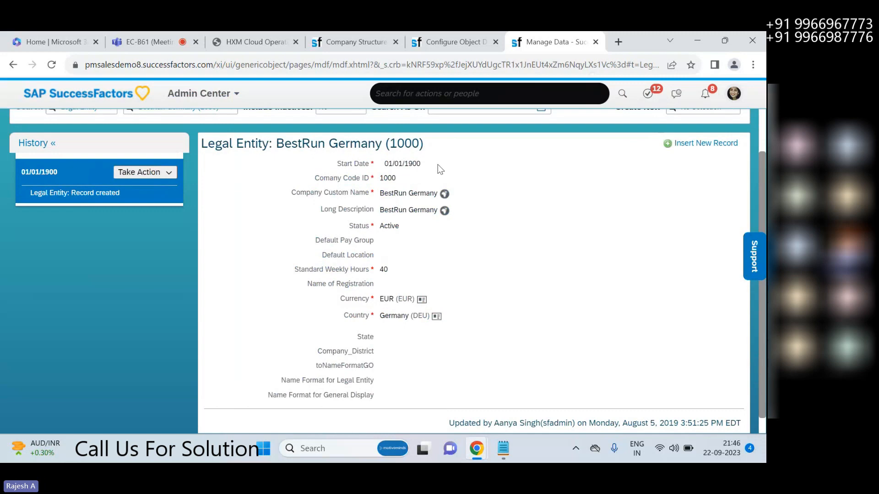
- Review the field list of the Legal Entity object definition, from effectiveStartDate down to cust_District
key("ctrl+shift+Tab")
scroll(275, 321, "down", 4)
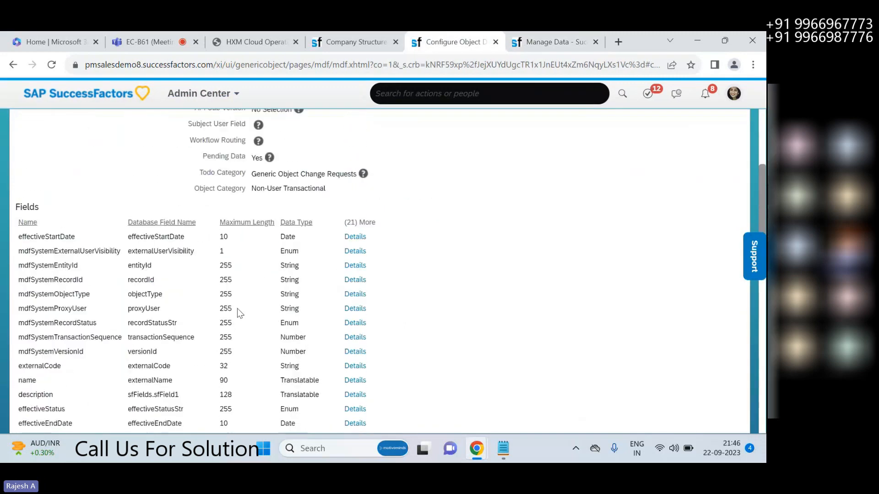
left_click_drag(19, 236, 62, 439)
left_click(62, 145)
left_click_drag(62, 146, 100, 356)
left_click(579, 235)
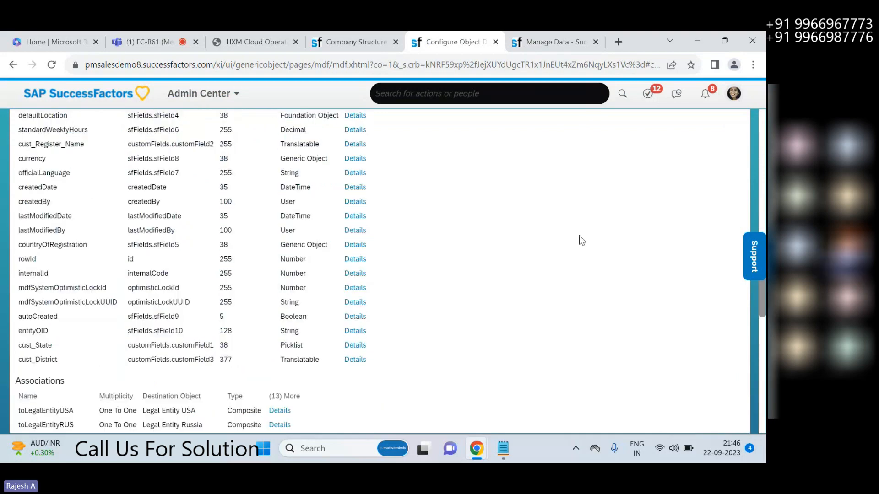
- Start a new Legal Entity record in Manage Data
left_click(552, 39)
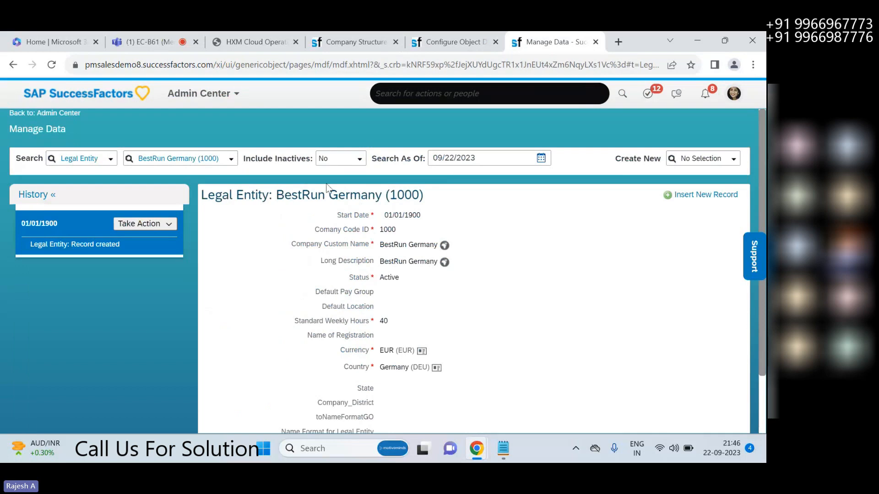
left_click(688, 159)
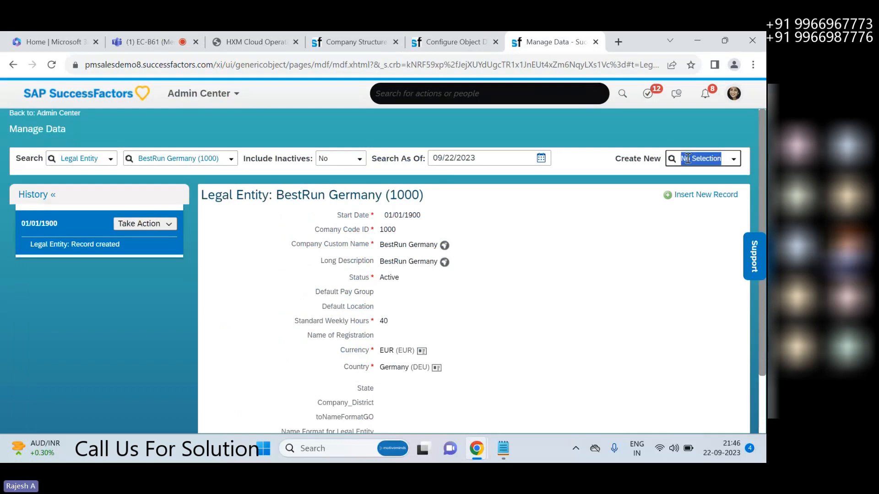
type("lega")
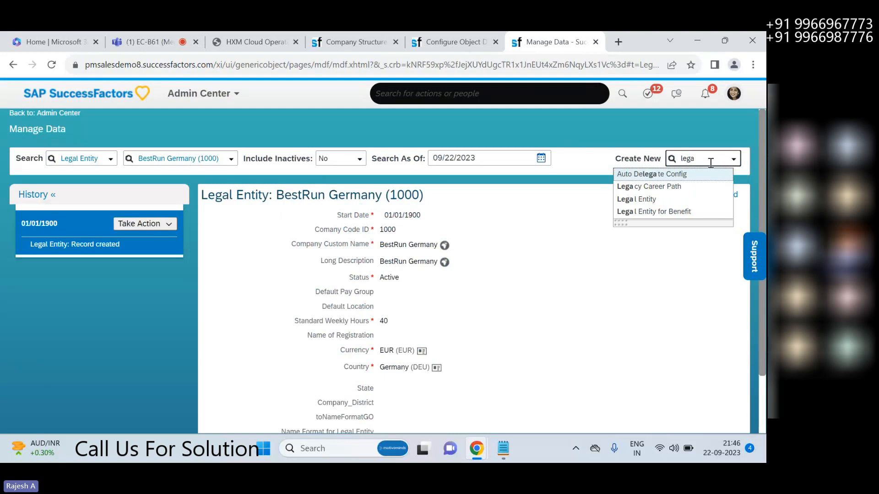
left_click(661, 199)
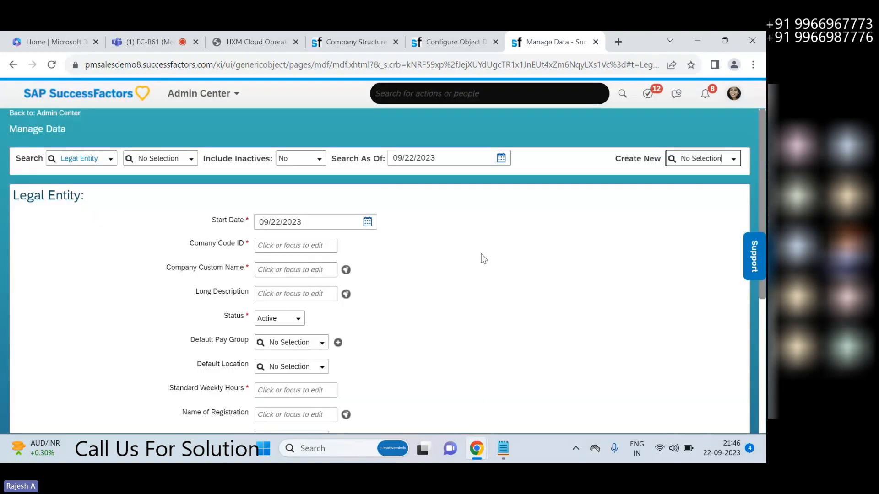
- Examine the blank Legal Entity form's fields, including Start Date, Company Custom Name, Default Pay Group and Name of Registration
scroll(422, 341, "down", 5)
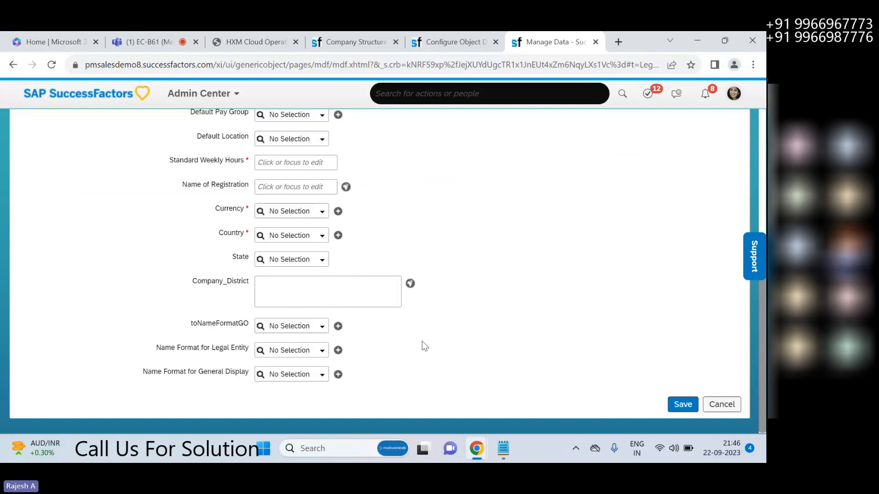
scroll(422, 342, "up", 4)
scroll(422, 342, "up", 1)
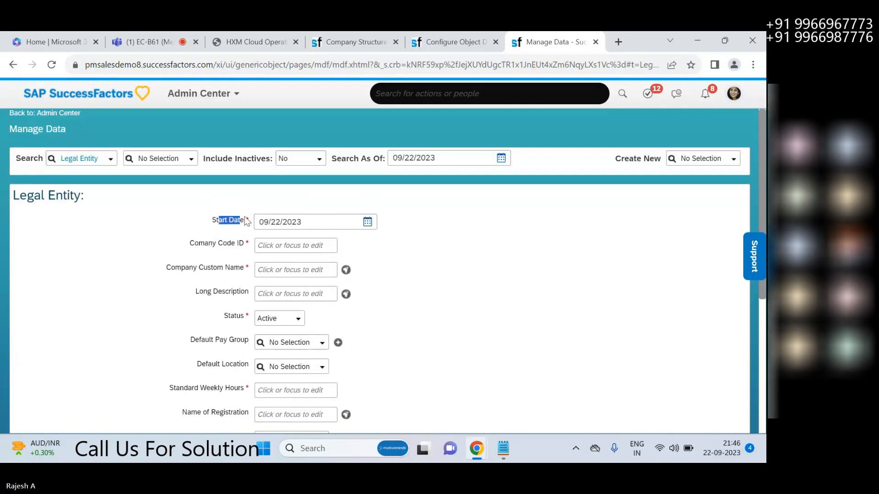
left_click_drag(204, 269, 225, 269)
left_click_drag(214, 293, 234, 341)
left_click_drag(220, 412, 245, 413)
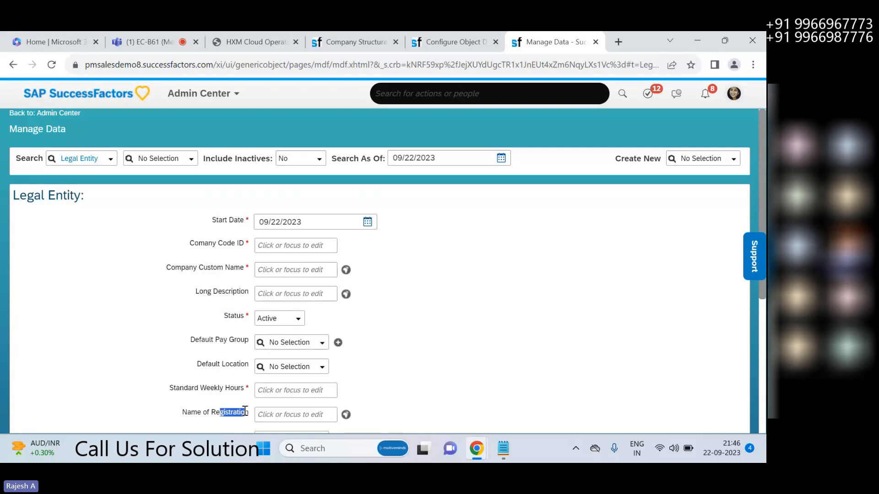
scroll(241, 308, "down", 4)
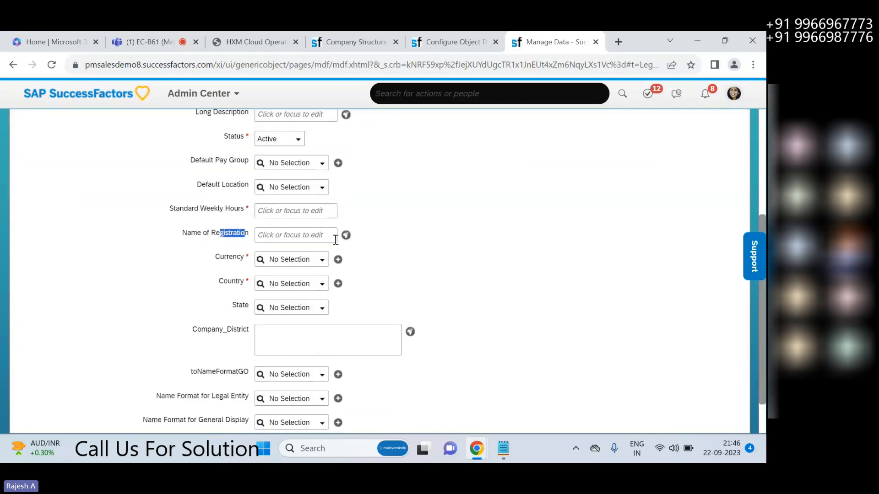
- Compare the Legal Entity object definition's field list with the Start Date field on the new record form
left_click(484, 35)
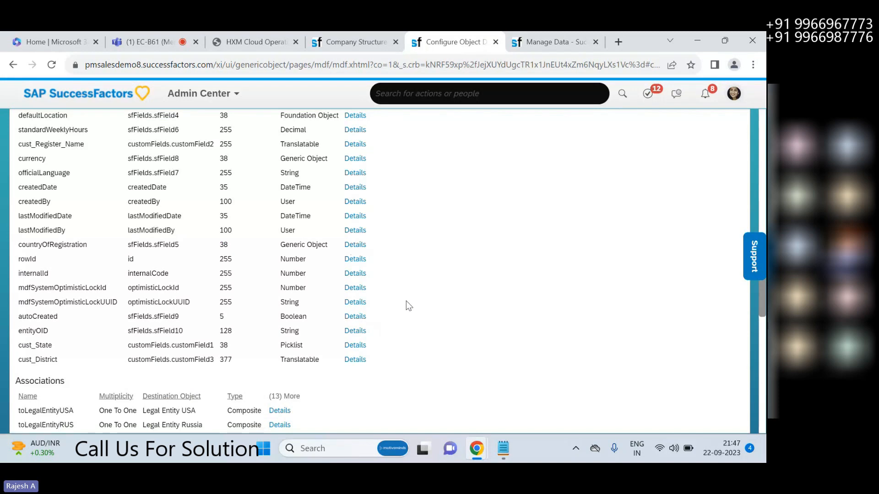
left_click(545, 45)
scroll(493, 216, "up", 4)
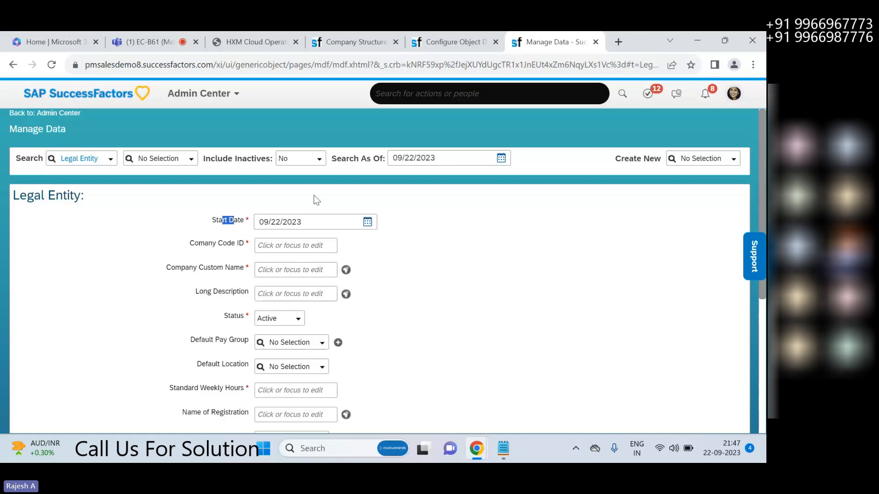
- Open the details of the effectiveStartDate field in the Legal Entity definition and check its database field name and label
left_click(458, 43)
scroll(262, 276, "up", 2)
scroll(263, 276, "up", 5)
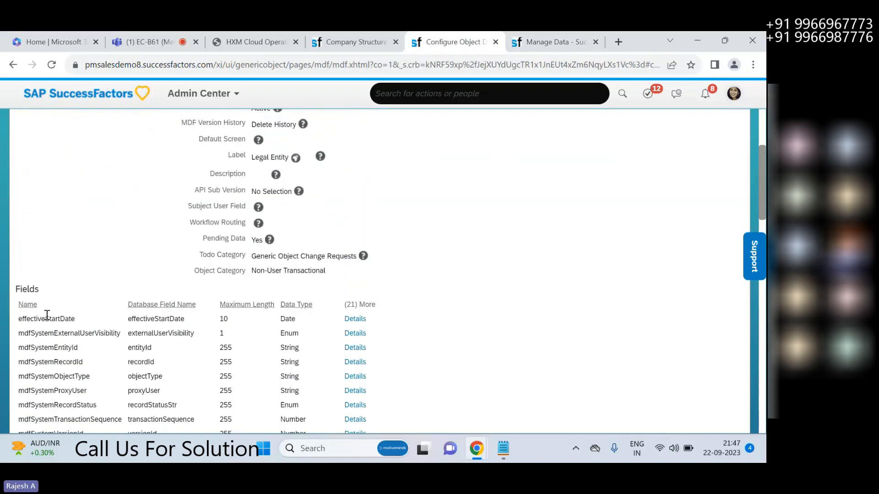
double_click(27, 319)
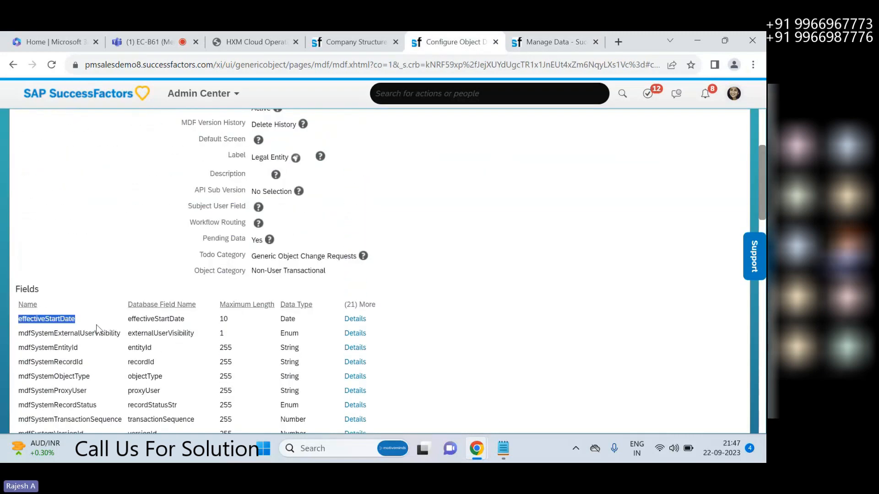
left_click(352, 324)
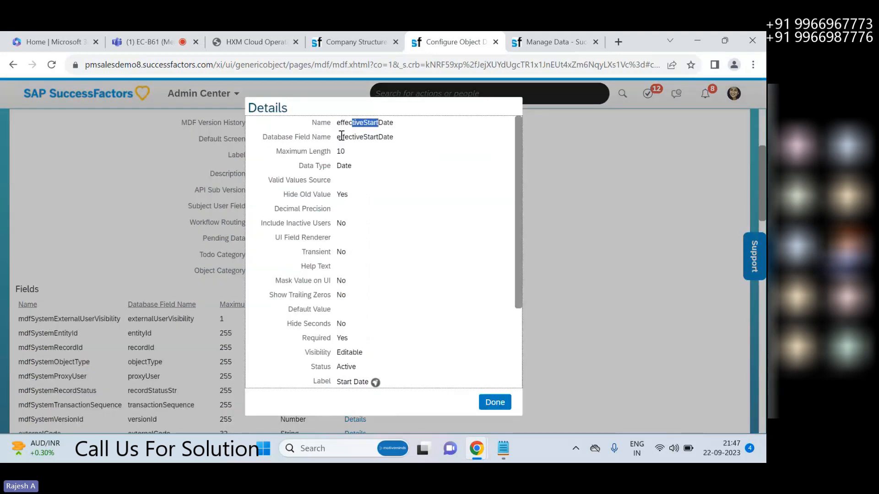
left_click_drag(341, 137, 394, 137)
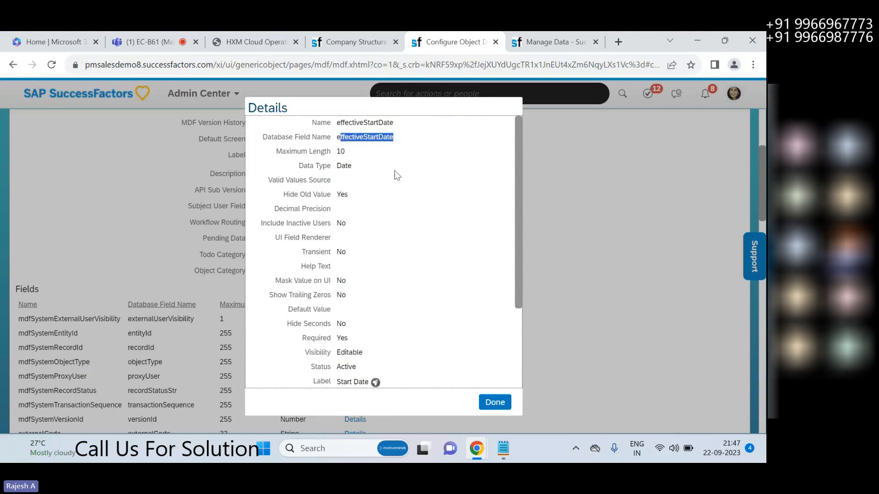
scroll(320, 273, "down", 3)
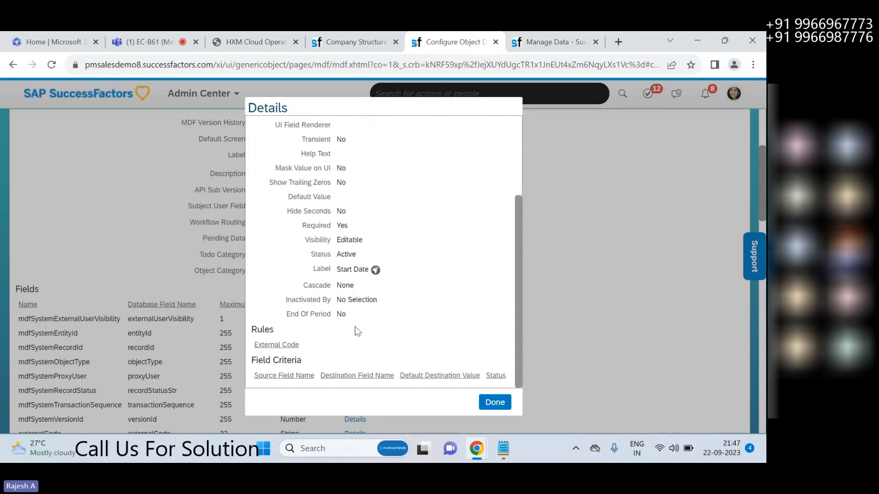
left_click_drag(312, 270, 369, 270)
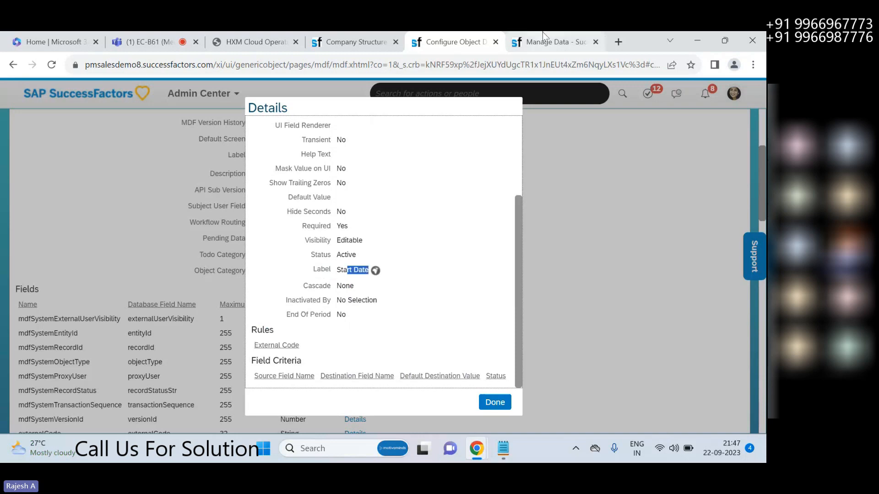
- Compare the effectiveStartDate field's label with Start Date on the new Legal Entity form, and close the field details
left_click(544, 41)
left_click_drag(215, 219, 240, 221)
left_click(451, 42)
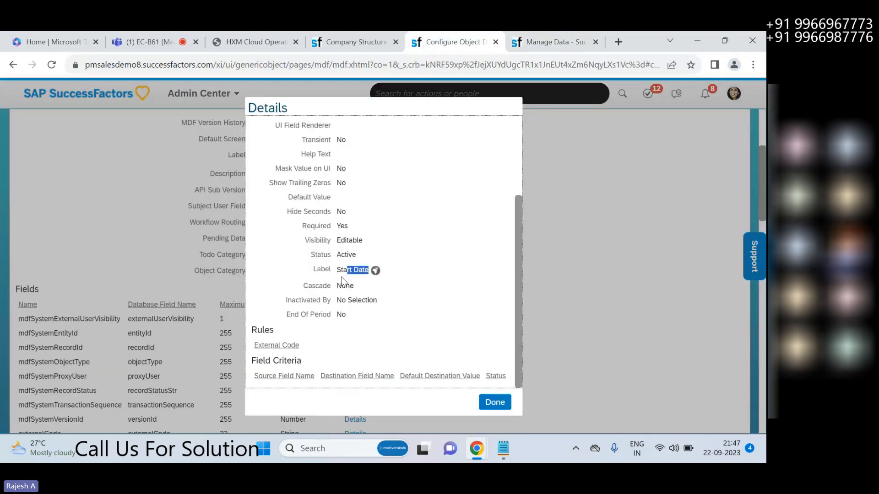
left_click_drag(342, 271, 369, 271)
left_click(495, 406)
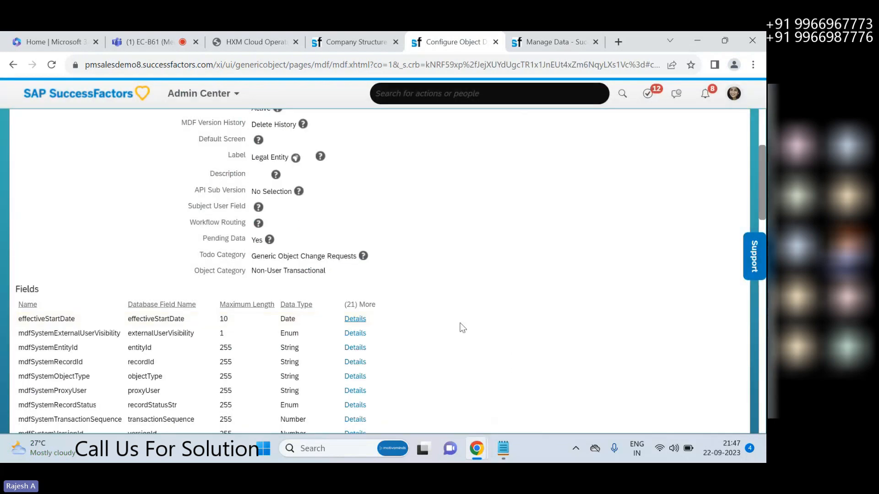
- Locate the field in the Legal Entity definition's field list that corresponds to Comany Code ID on the new record form
left_click(575, 43)
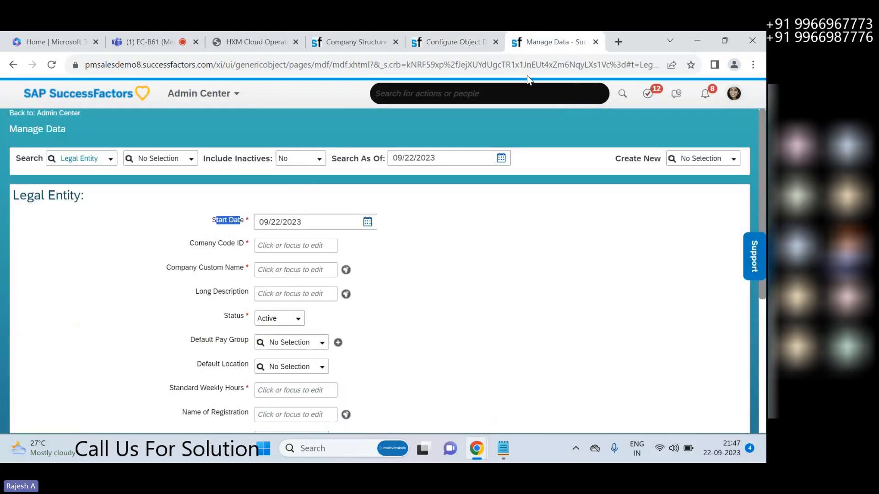
left_click_drag(204, 243, 239, 243)
left_click(211, 257)
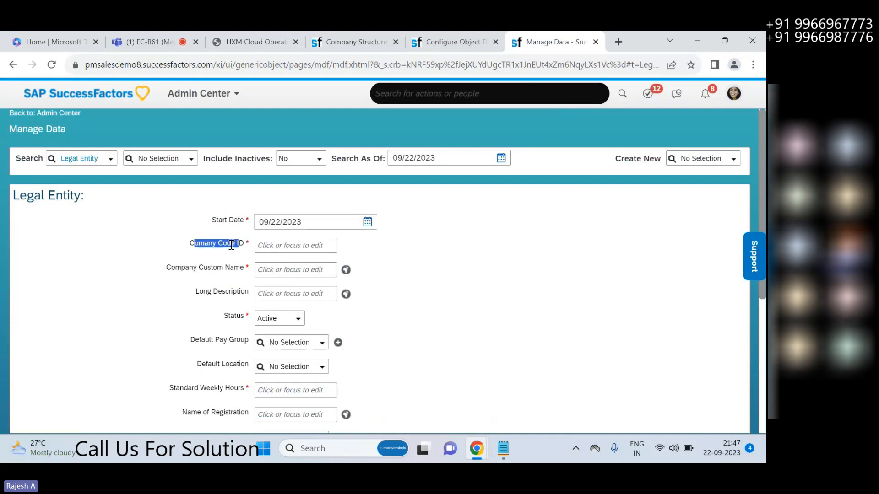
left_click(449, 41)
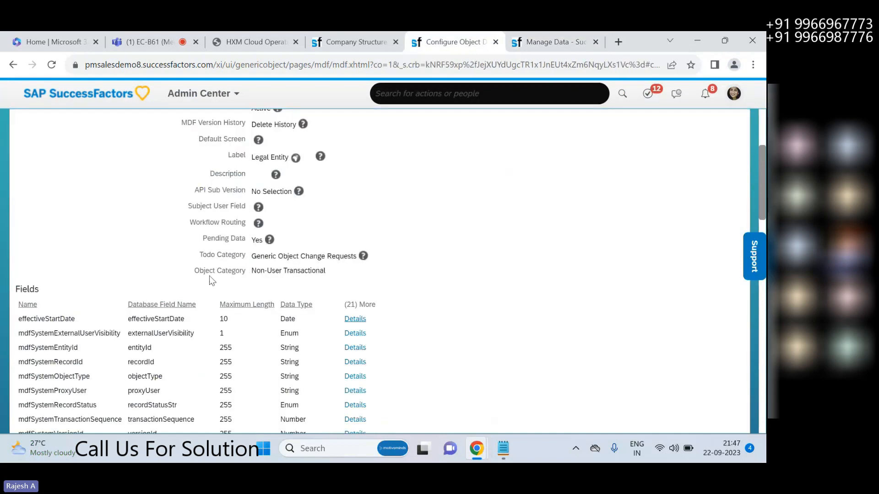
scroll(115, 348, "down", 1)
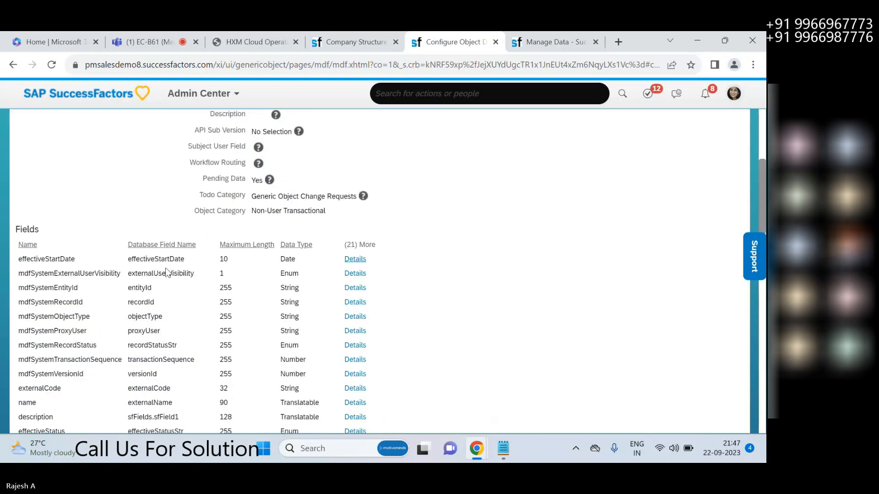
left_click_drag(159, 274, 184, 274)
left_click_drag(136, 289, 163, 329)
scroll(154, 332, "down", 1)
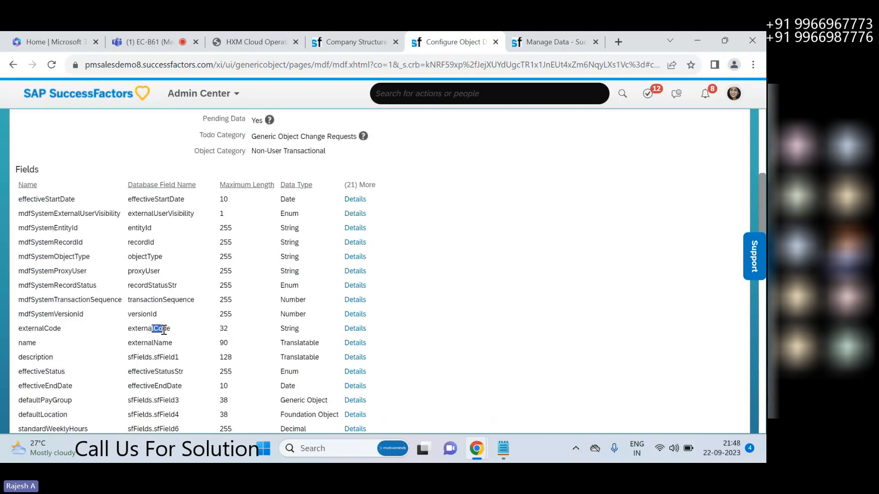
- Open the details of the externalCode field and compare its label with Comany Code ID on the new record form
left_click(358, 336)
mouse_move(361, 123)
left_mouse_down()
mouse_move(376, 124)
mouse_move(372, 137)
left_mouse_up()
scroll(347, 227, "down", 3)
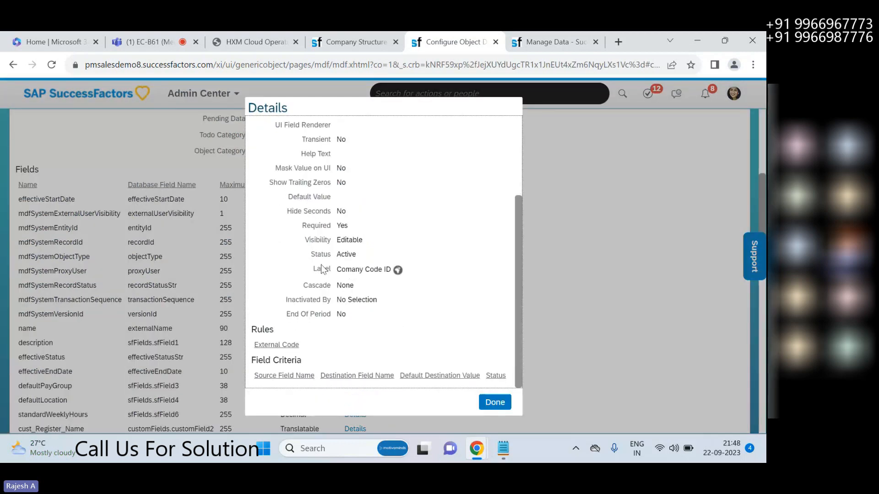
left_click_drag(344, 268, 389, 269)
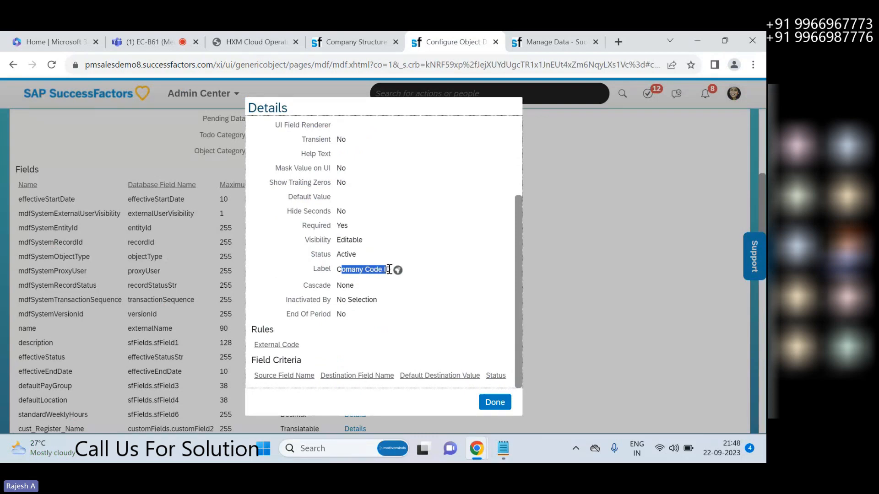
key("ctrl+Tab")
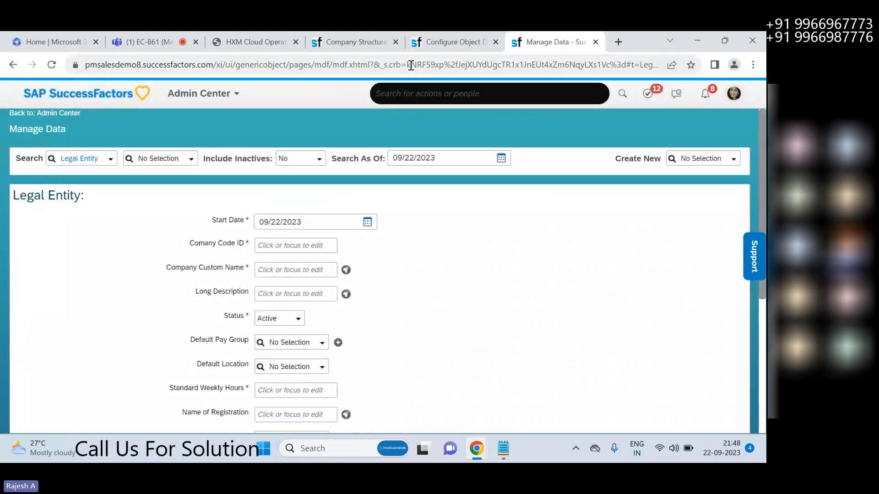
key("ctrl+shift+Tab")
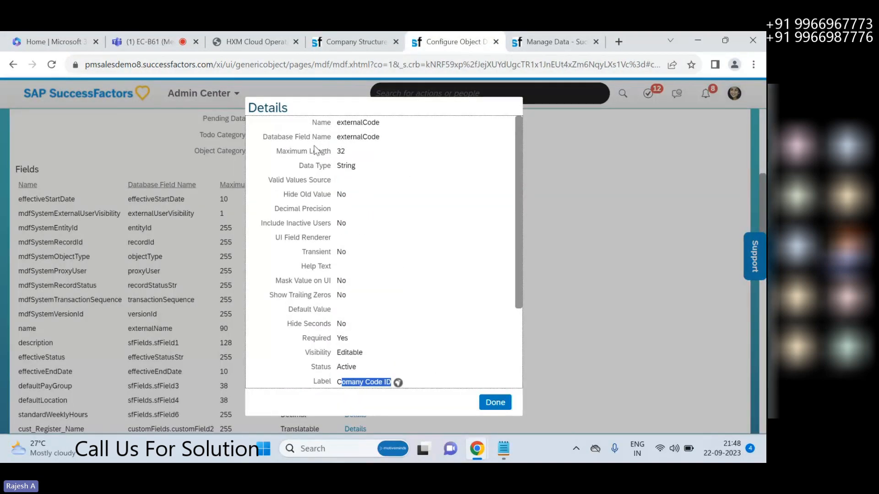
- Check externalCode's Required, Visibility and Status settings against the Comany Code ID field on the form, and close the details
left_click_drag(302, 337, 349, 339)
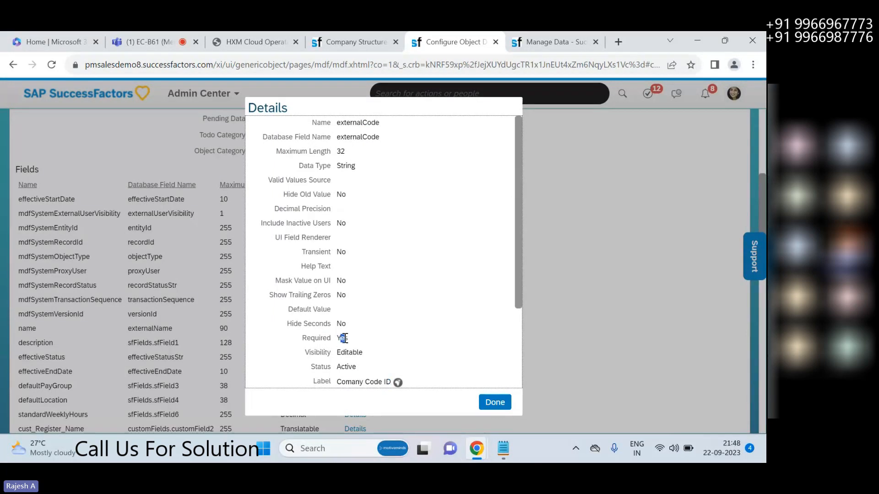
left_click(565, 45)
left_click(290, 246)
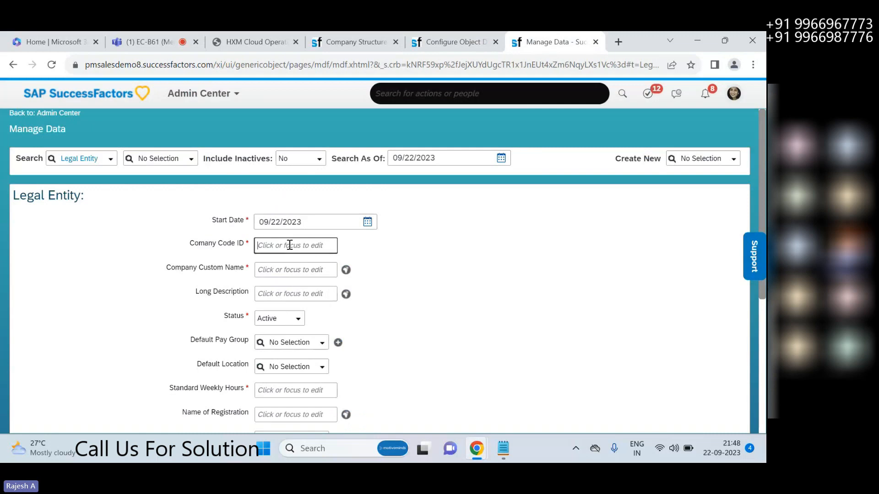
left_click(433, 46)
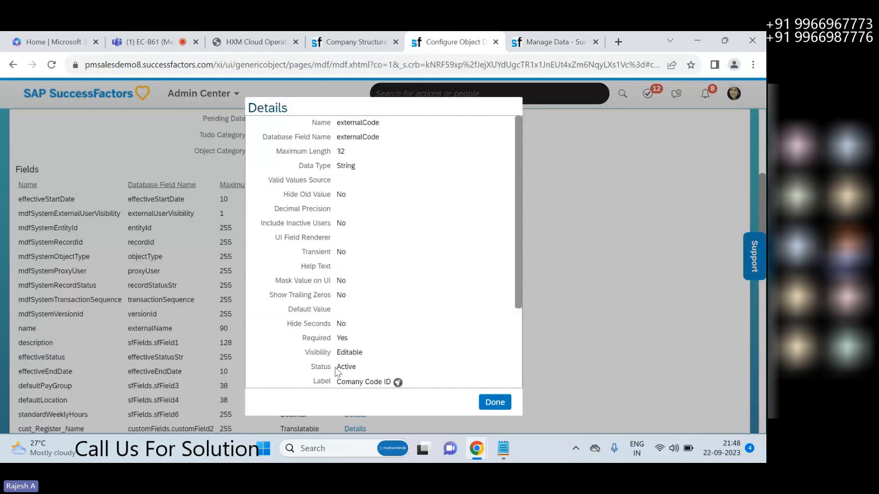
left_click_drag(315, 352, 377, 356)
left_click_drag(311, 367, 345, 369)
left_click(556, 42)
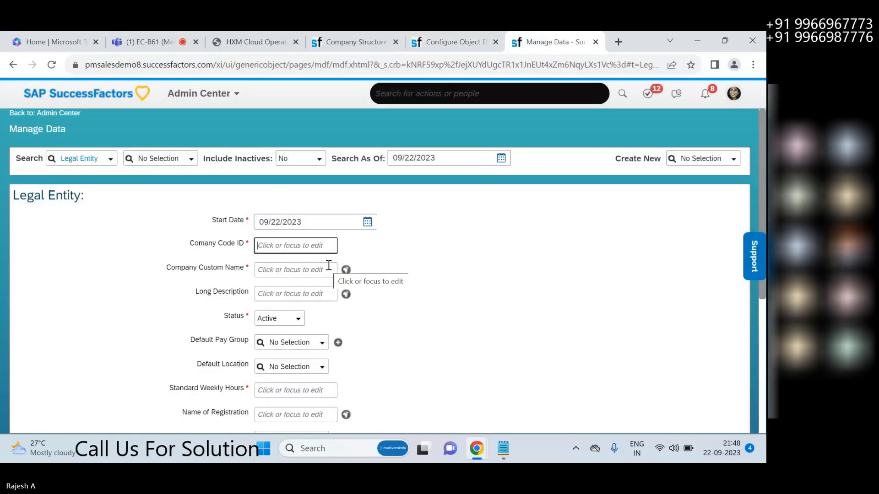
left_click(460, 44)
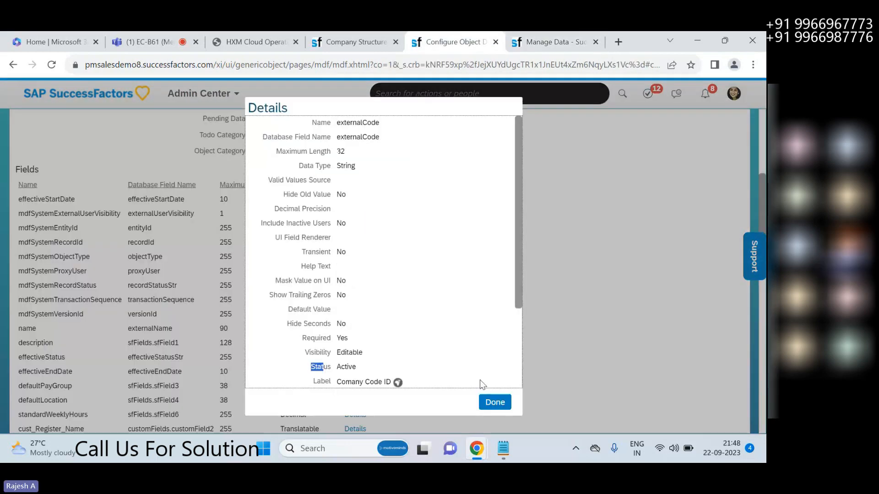
left_click(495, 402)
- Find Company Custom Name on the form, and check the name field's database field name and label in the Legal Entity definition
left_click(535, 44)
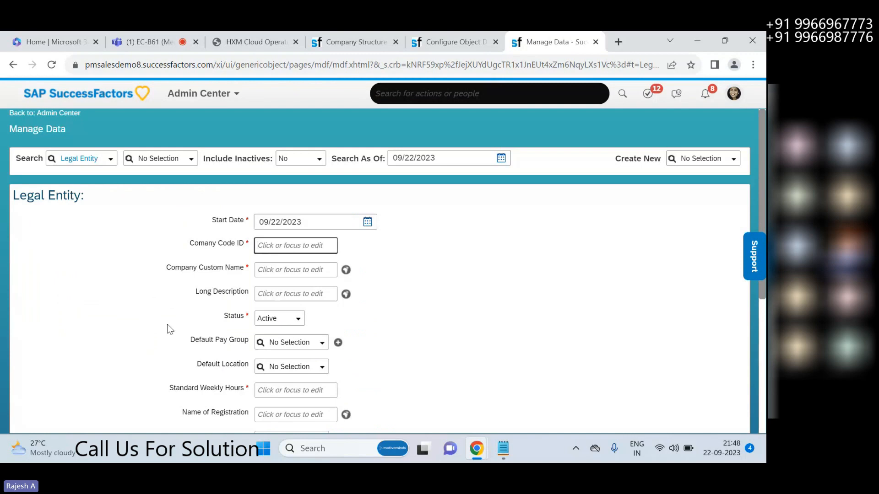
left_click_drag(182, 268, 217, 270)
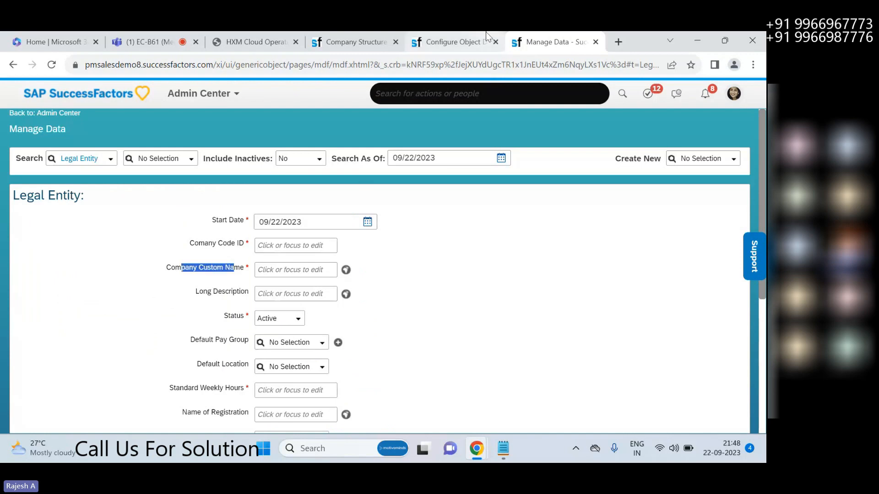
left_click(458, 36)
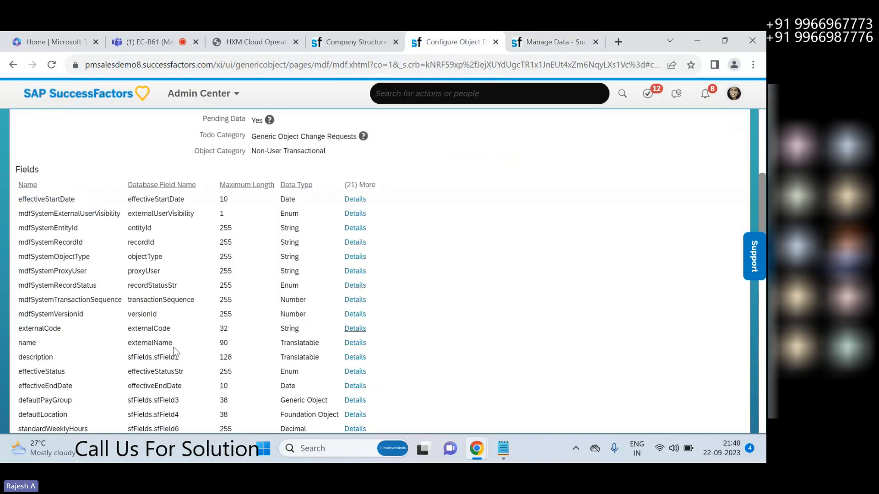
left_click(355, 347)
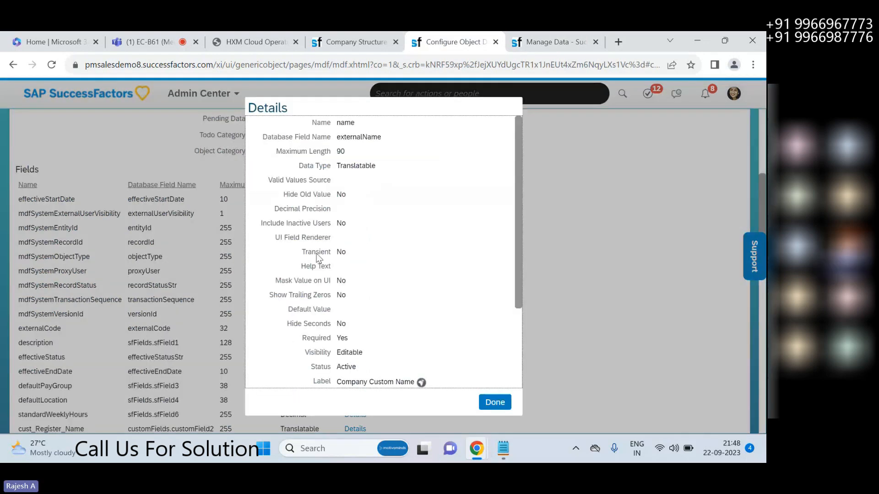
left_click_drag(362, 150, 352, 138)
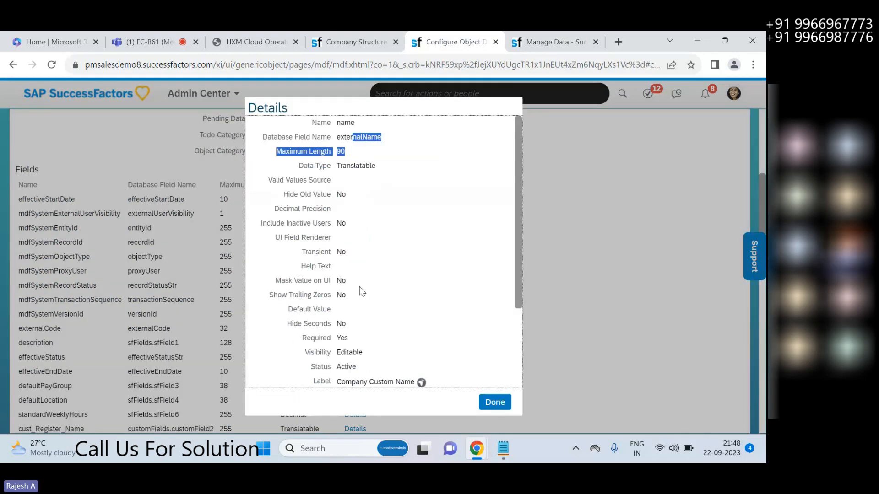
scroll(359, 287, "down", 3)
left_click_drag(342, 270, 415, 270)
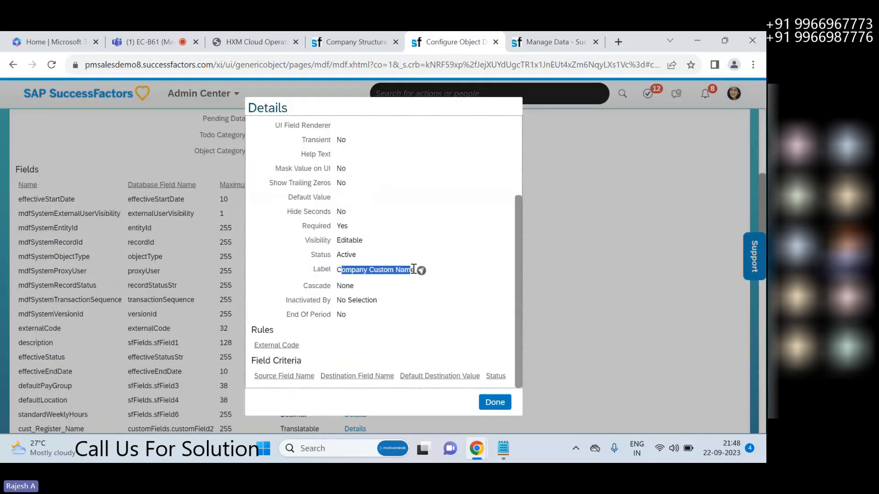
- Compare the name field's label and Required setting with Company Custom Name on the new Legal Entity form
left_click(589, 33)
left_click(185, 284)
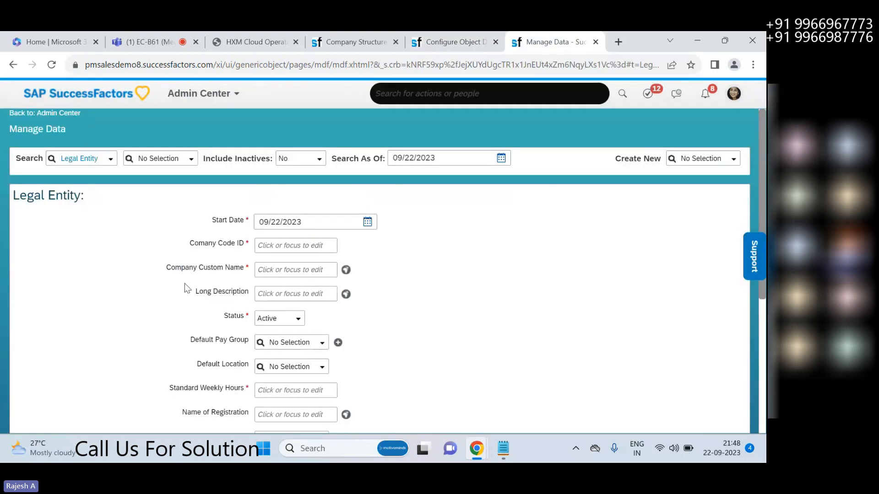
left_click_drag(186, 268, 251, 271)
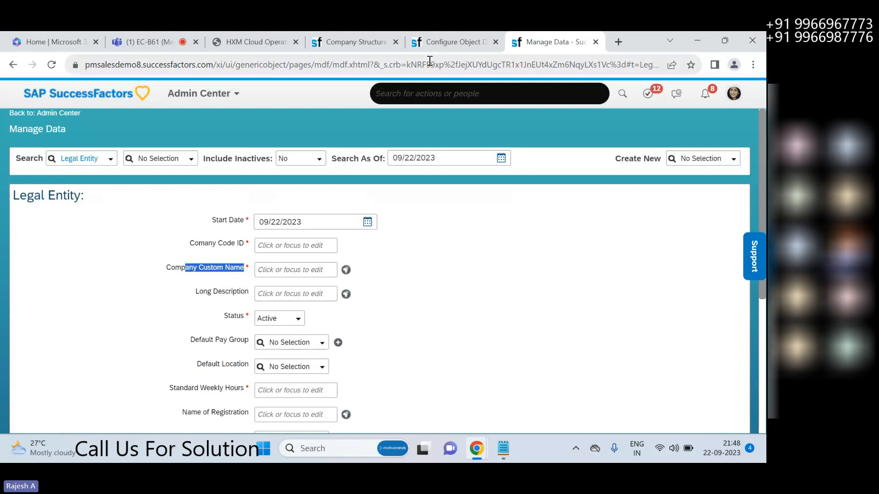
left_click(447, 42)
left_click_drag(314, 231, 359, 235)
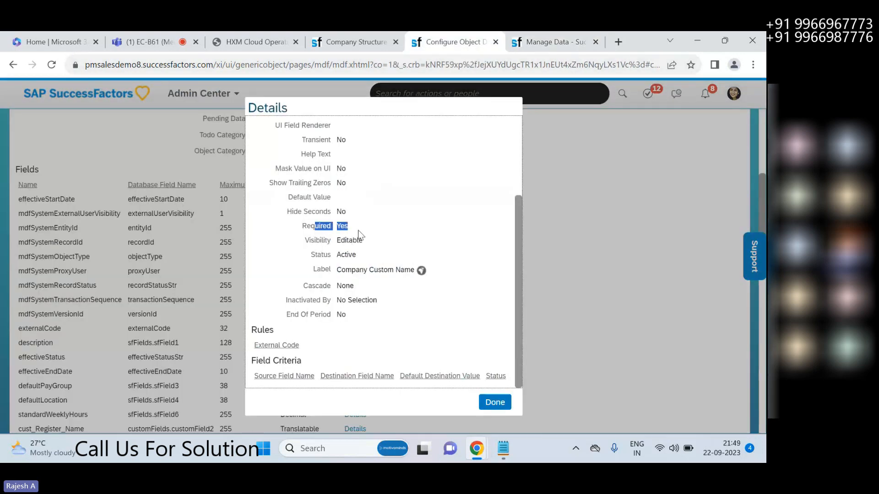
left_click(568, 46)
scroll(285, 331, "down", 3)
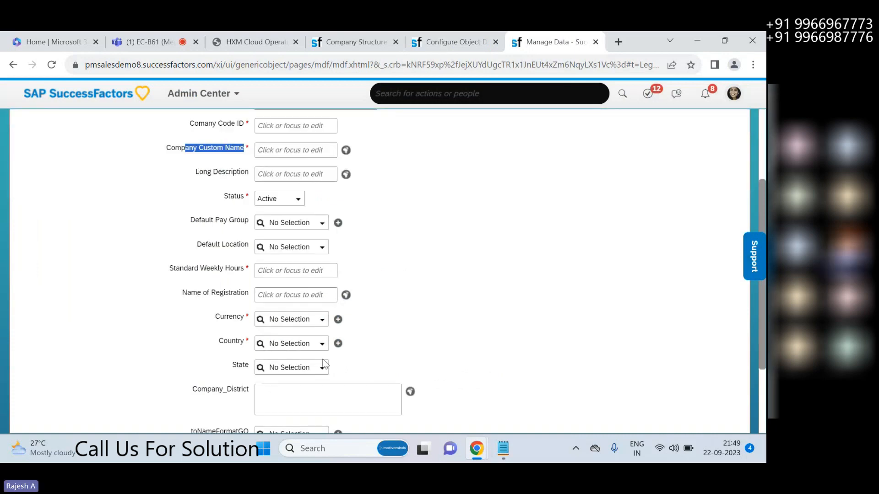
scroll(419, 419, "down", 1)
- Switch to the Notepad notes and review the organization structure from Legal Entity through Business Unit, Division and Department to Cost Center
left_click(504, 448)
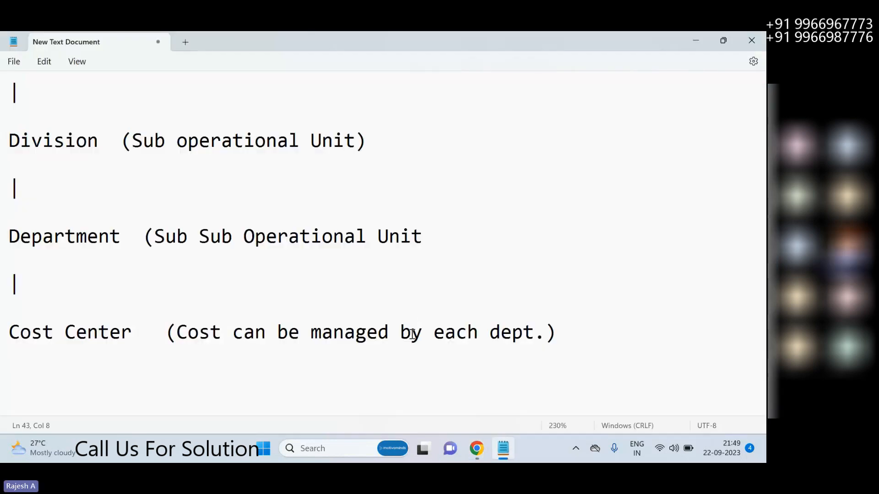
scroll(144, 155, "up", 2)
left_click_drag(42, 166, 79, 209)
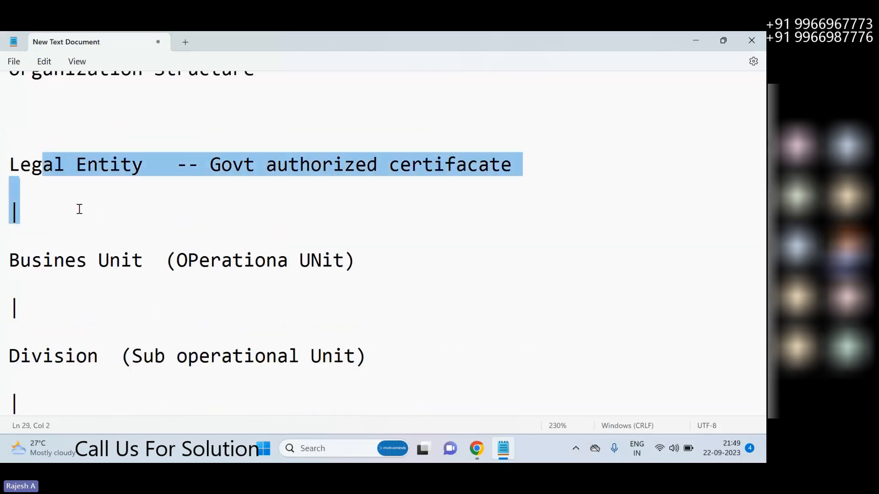
left_click(69, 209)
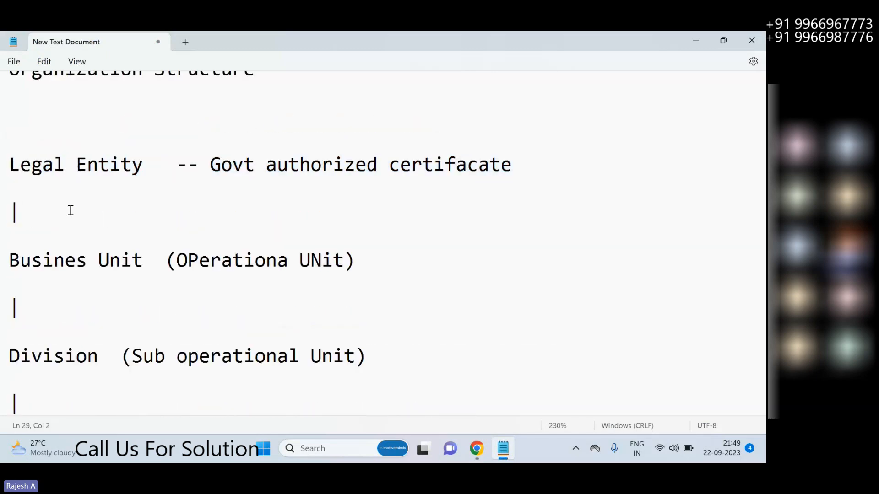
scroll(70, 210, "down", 2)
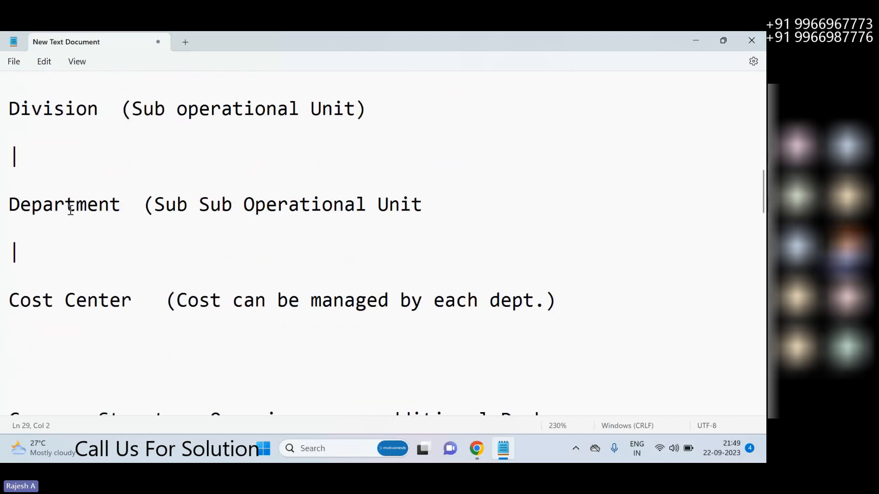
scroll(70, 210, "up", 3)
left_click_drag(55, 236, 121, 237)
left_click_drag(43, 333, 99, 335)
scroll(108, 347, "down", 2)
left_click_drag(43, 289, 78, 291)
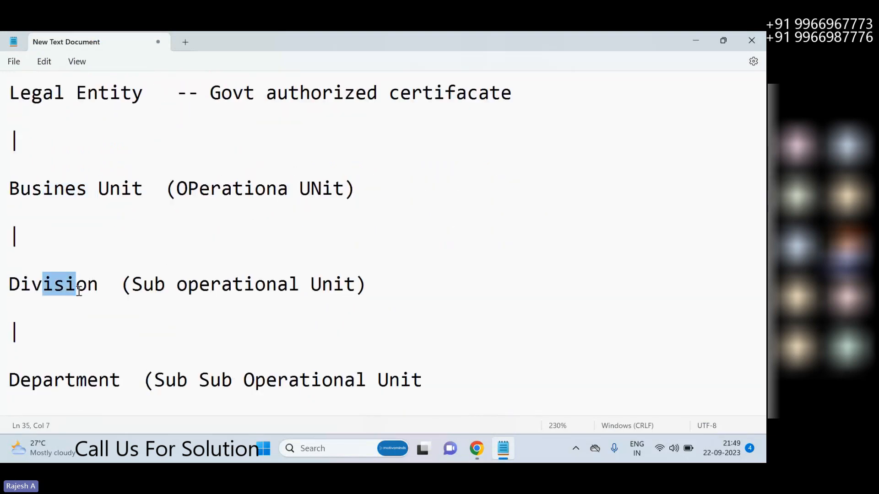
scroll(71, 335, "down", 1)
left_click_drag(43, 239, 98, 238)
left_click_drag(43, 333, 120, 333)
scroll(118, 337, "down", 3)
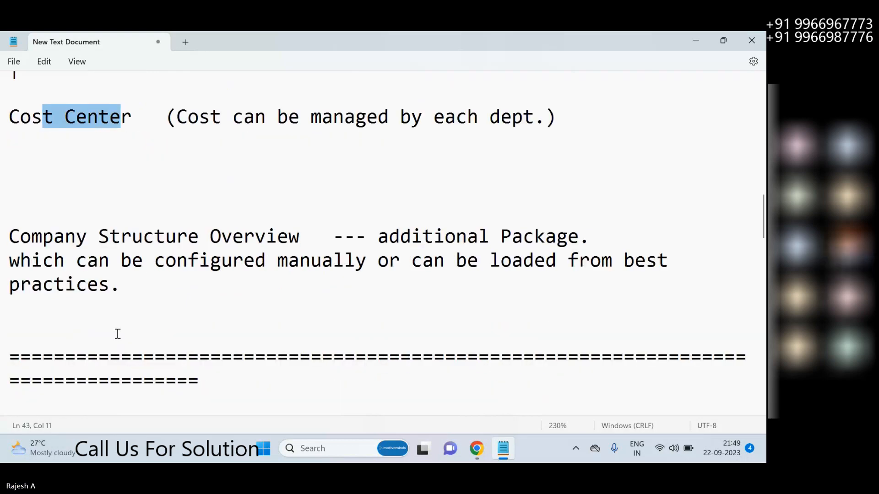
scroll(116, 332, "up", 7)
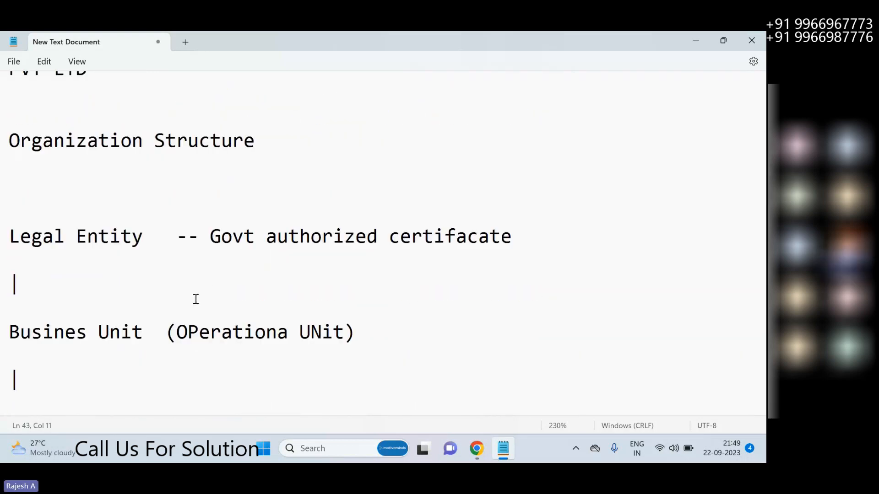
- Switch back to Chrome and return from the Legal Entity form to the name field's details in the object definition
left_click(696, 37)
scroll(500, 216, "up", 3)
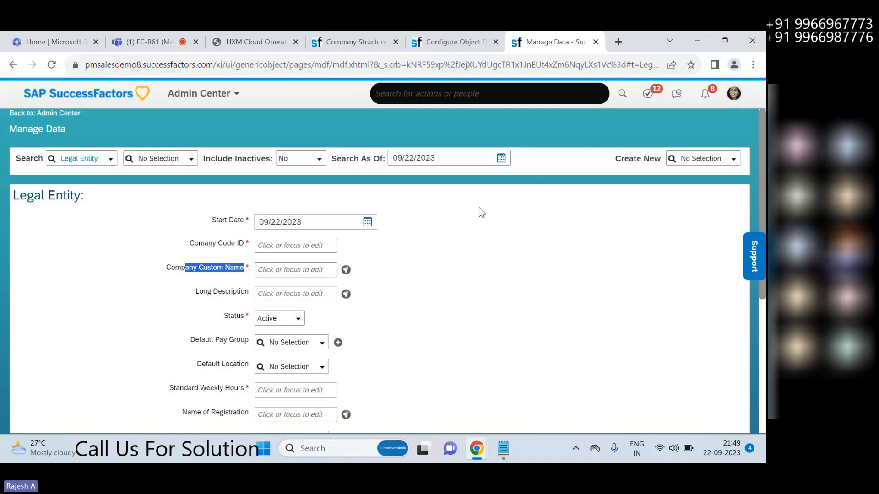
left_click(449, 48)
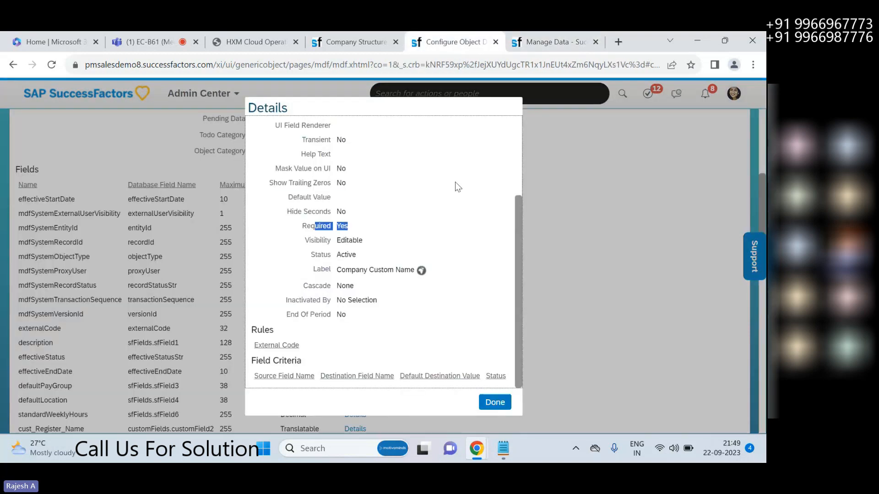
- Close the name field's details and start creating a new Object Definition
left_click(507, 404)
scroll(512, 400, "up", 10)
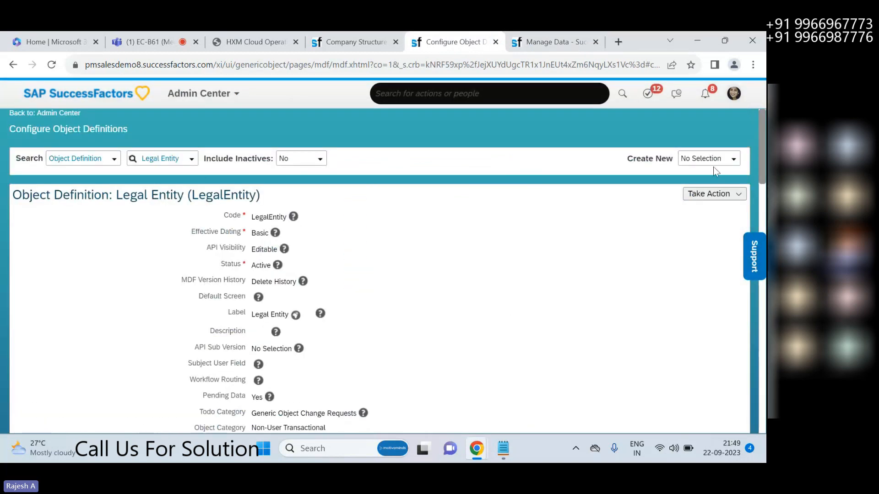
left_click(733, 159)
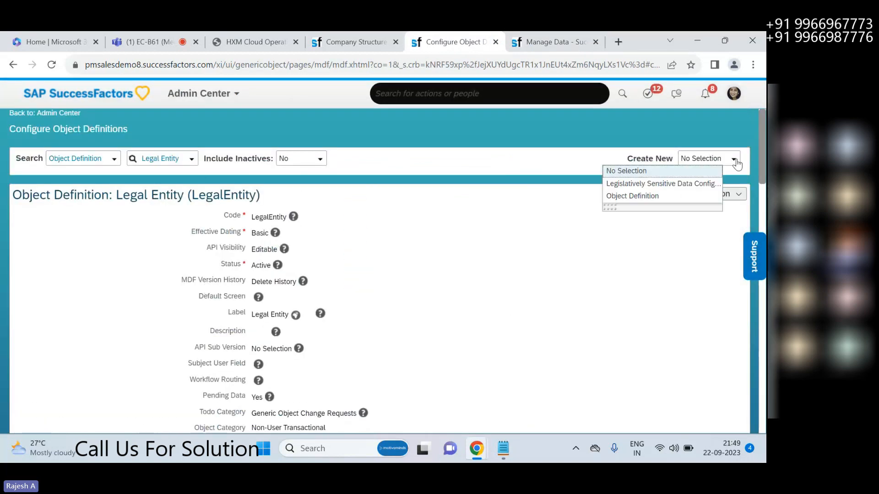
left_click(657, 202)
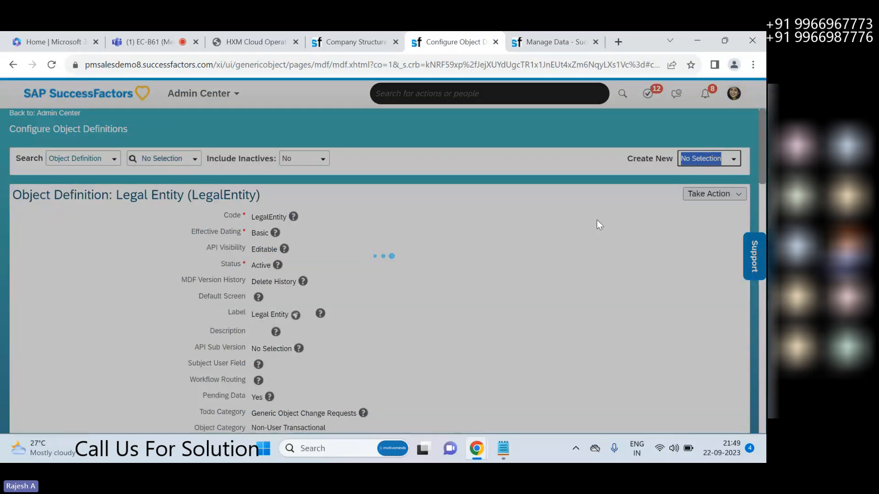
- Switch to the Notepad notes and add the line "Sub Department" below the Custom MDF configuration and data creation lines
left_click(503, 449)
scroll(448, 320, "down", 2)
scroll(450, 324, "up", 2)
scroll(451, 330, "down", 2)
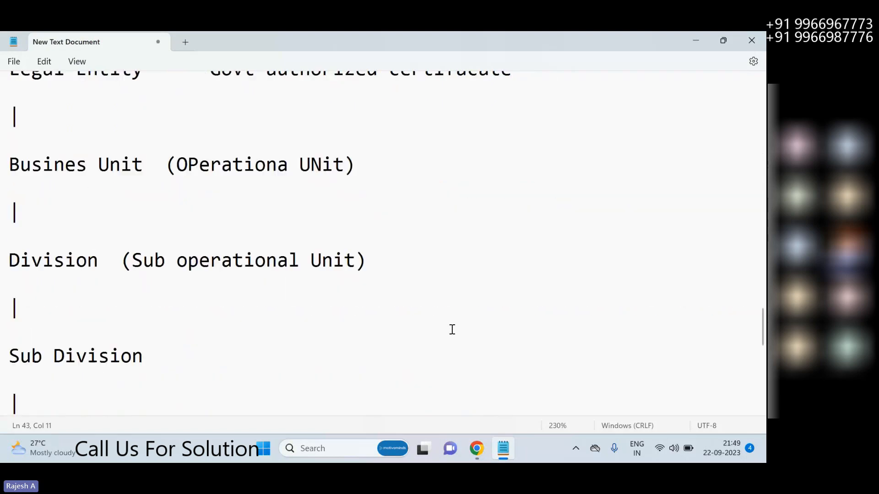
scroll(452, 329, "down", 8)
left_click(447, 355)
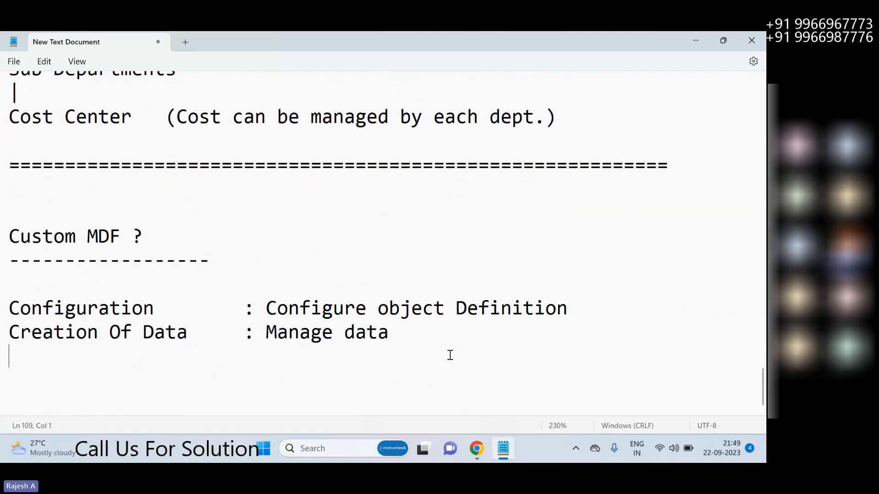
key("Return")
key("Return")
key("Return")
type("Sub")
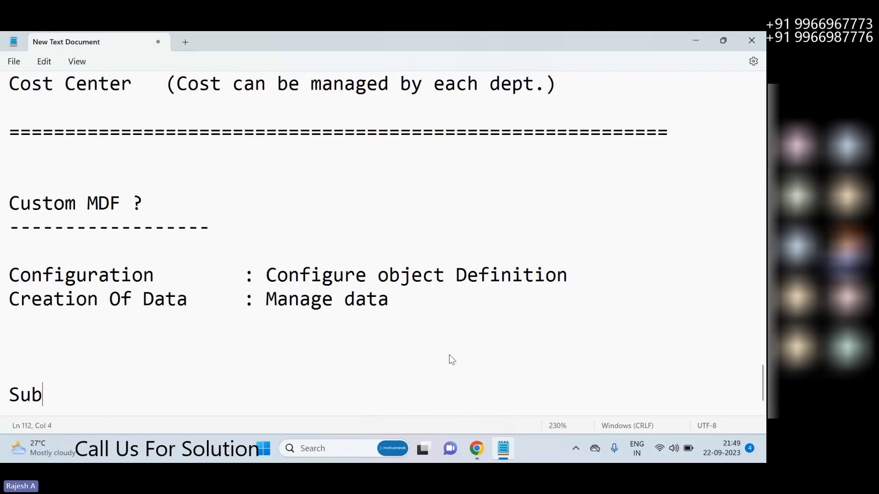
type(" Department")
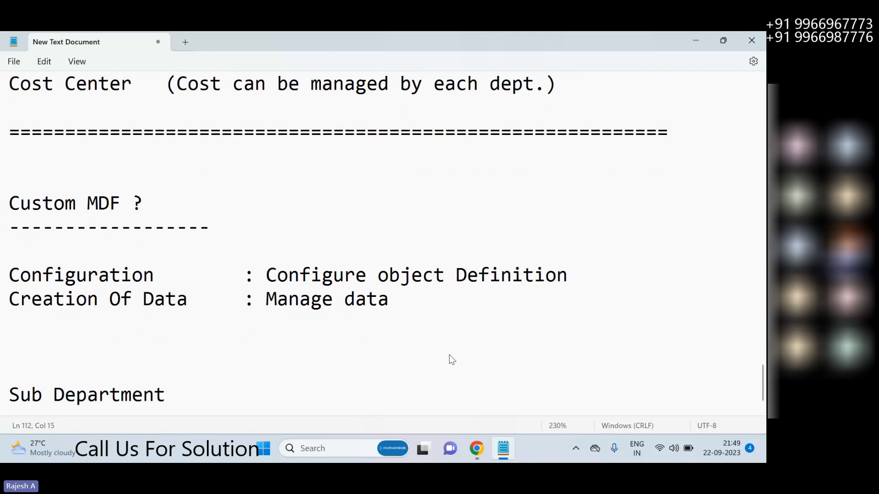
- List the fields "Sub Dept ID" and "Sub Dept Name" on separate lines under Sub Department in the notes
key("Return")
key("Return")
key("Return")
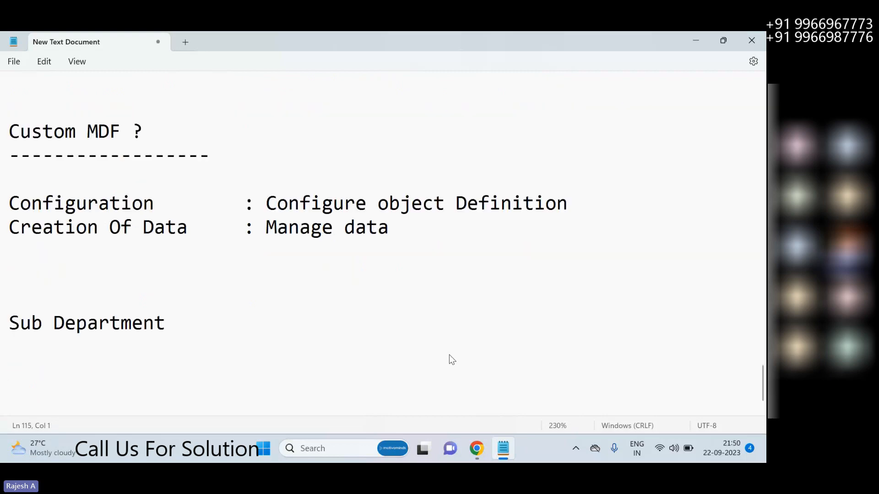
type("Dep")
key("BackSpace")
key("BackSpace")
key("BackSpace")
type("Sub Dept")
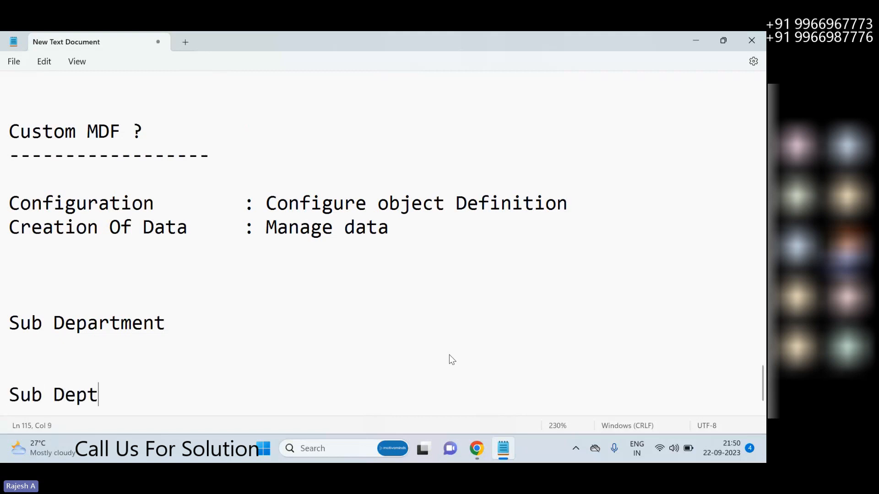
type(" ID")
key("Return")
type("Su")
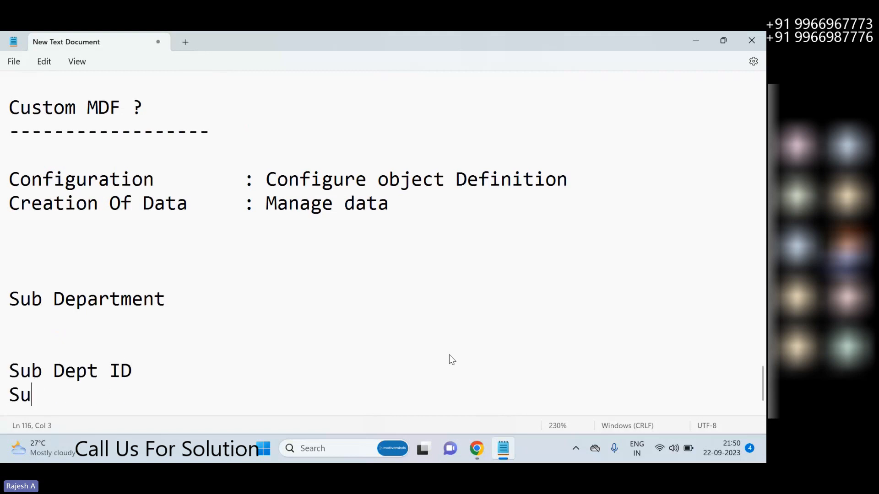
type("b Dept")
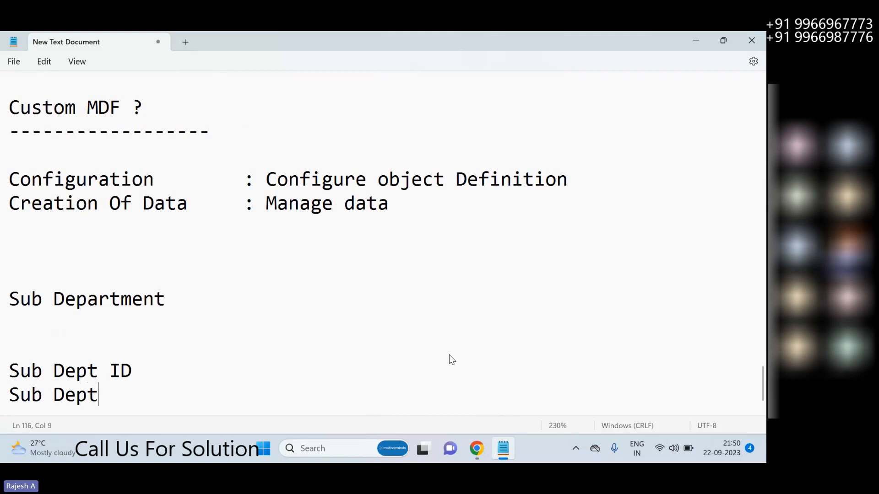
type(" Name")
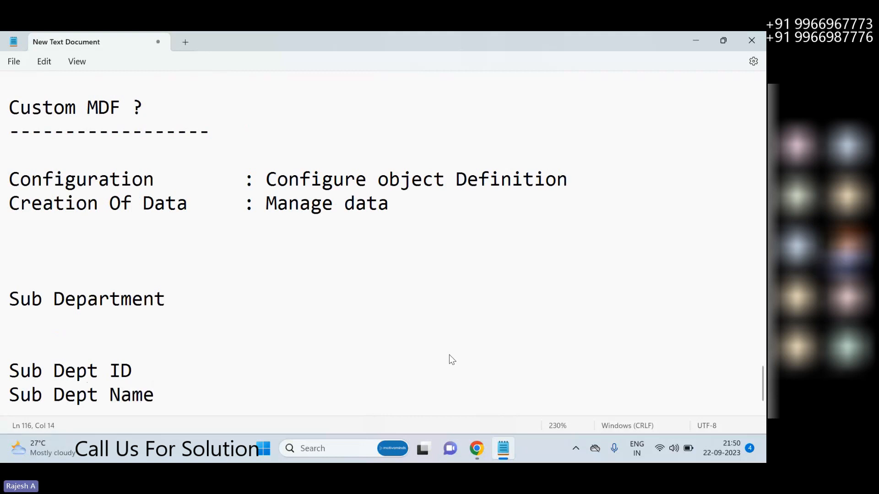
left_click_drag(121, 397, 2, 370)
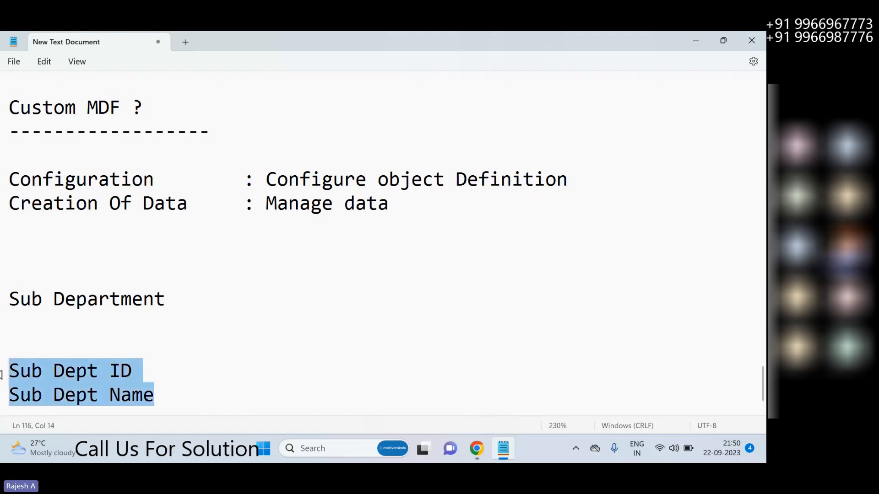
left_click(171, 390)
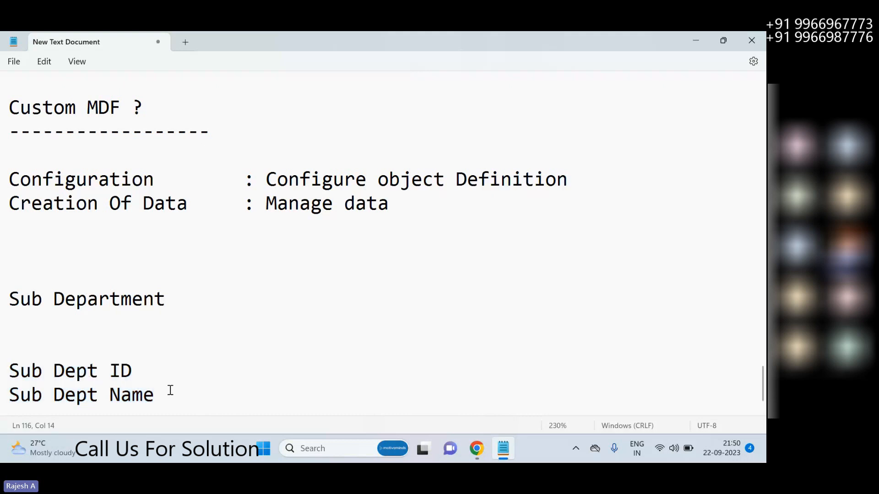
key("Return")
type("Su")
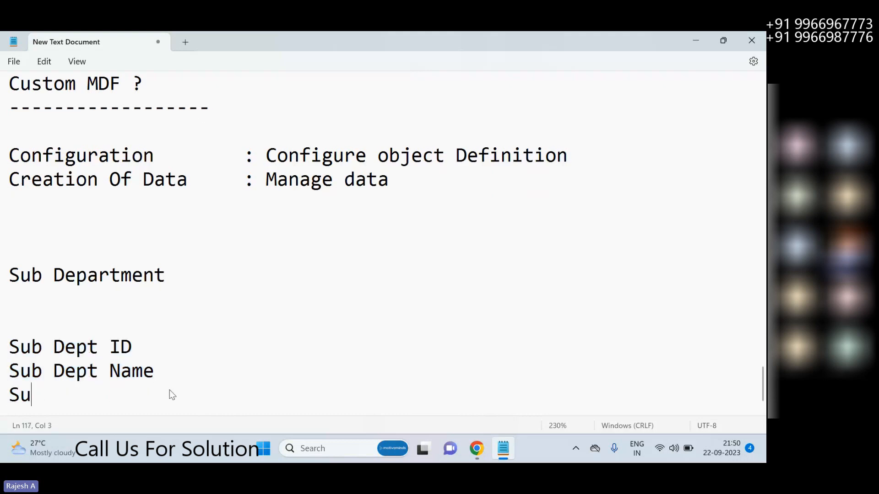
type("b Dept")
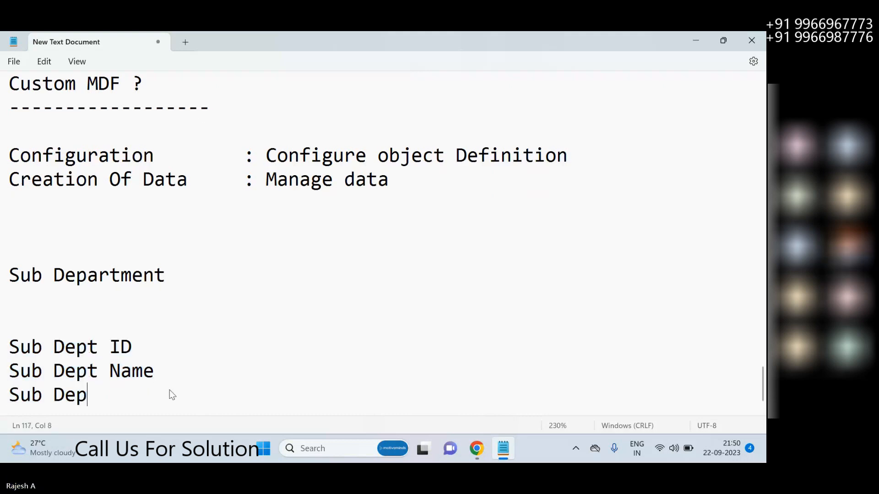
key("BackSpace")
key("BackSpace")
key("BackSpace")
key("BackSpace")
key("BackSpace")
key("BackSpace")
key("BackSpace")
key("BackSpace")
key("BackSpace")
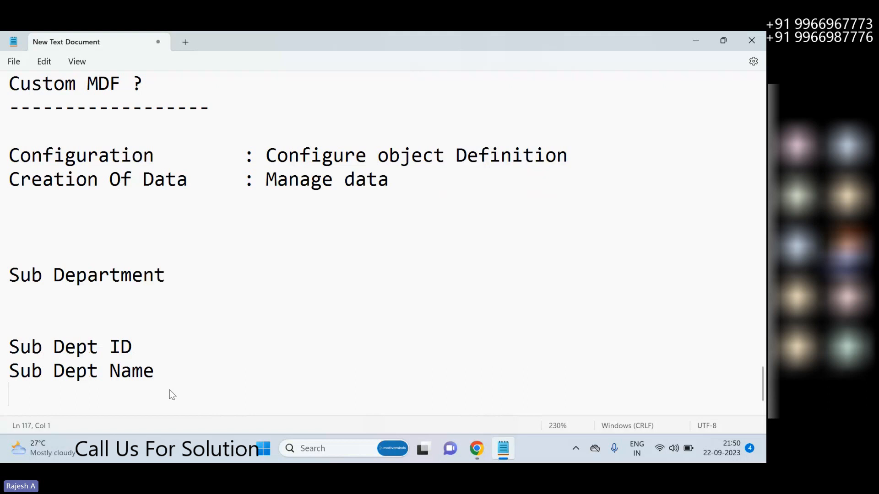
- Review the two Sub Dept fields and the Department, Sub Departments and Cost Center levels in the notes
left_click_drag(154, 370, 17, 349)
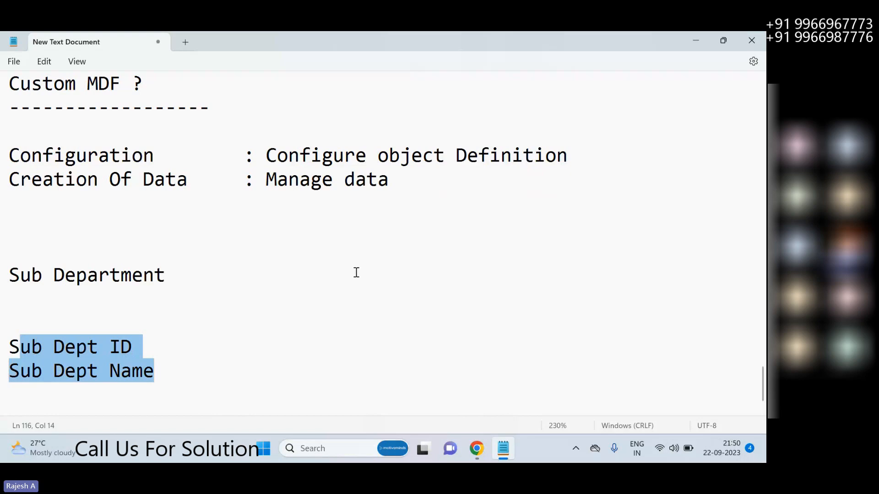
scroll(325, 320, "up", 3)
scroll(326, 320, "up", 2)
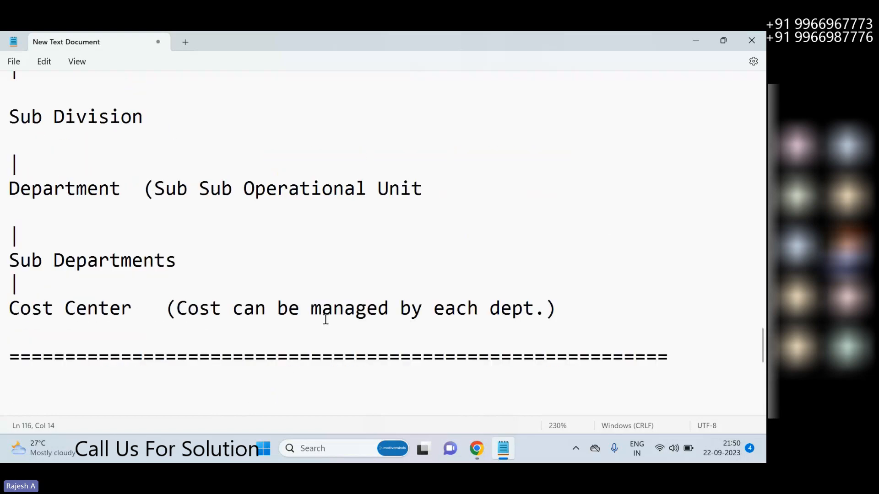
left_click_drag(323, 342, 14, 154)
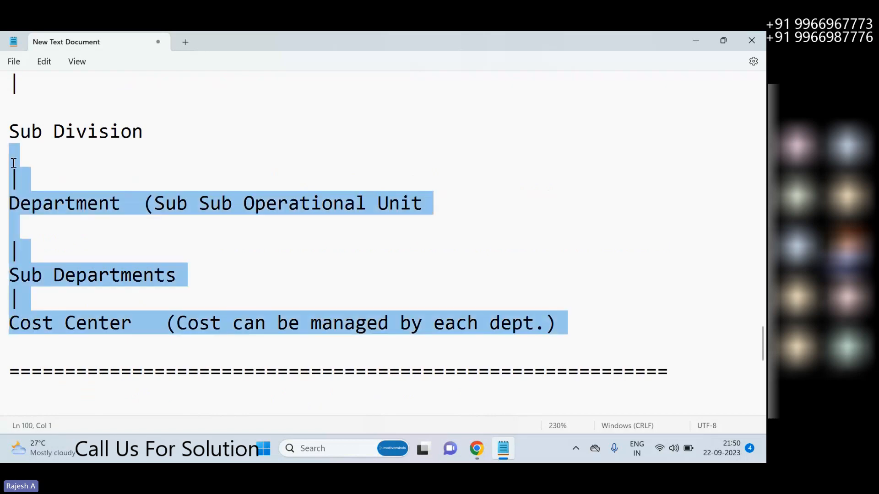
- Return to Chrome and set the new object definition's Code to cust_B61_SubDepartment
left_click(695, 42)
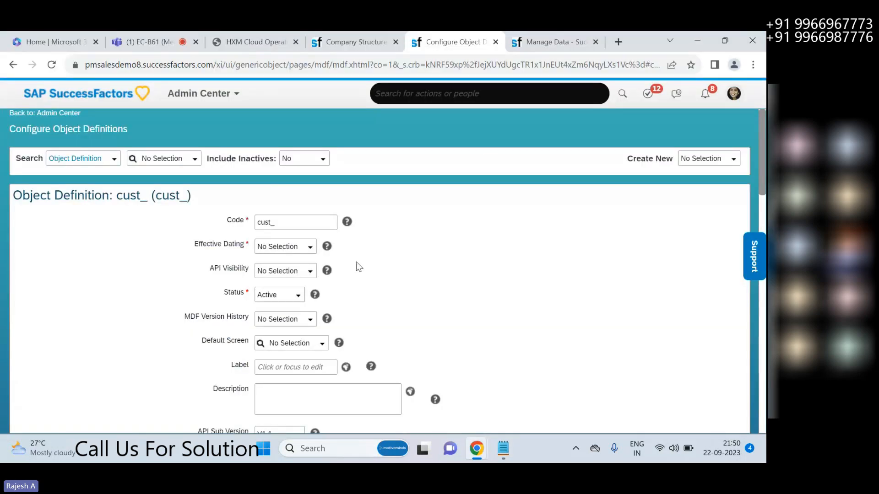
left_click(284, 224)
type("B61")
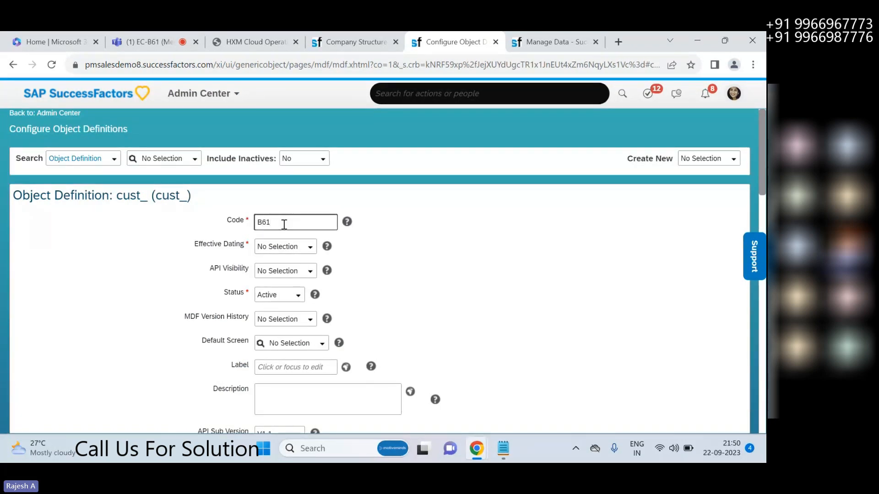
type("_SubDepartment")
left_click(446, 239)
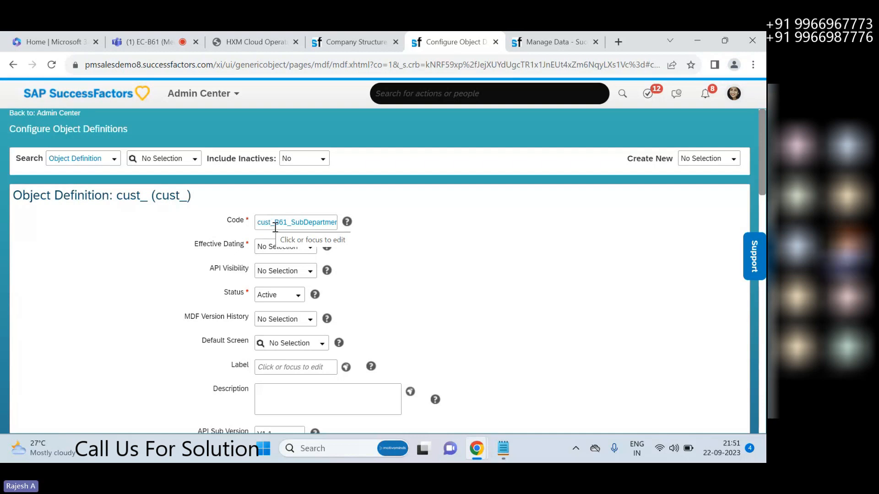
- Set the object's Effective Dating to Basic and accept the resulting change to the mandatory system fields
left_click_drag(231, 243, 206, 240)
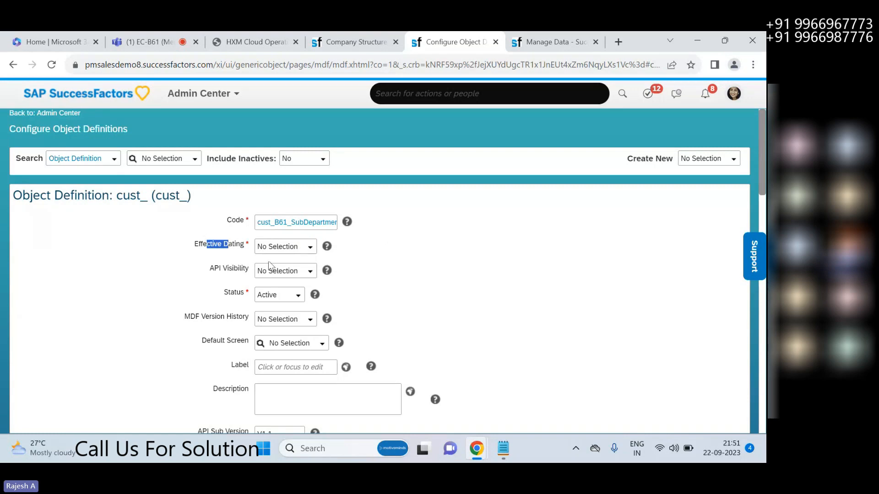
left_click(311, 249)
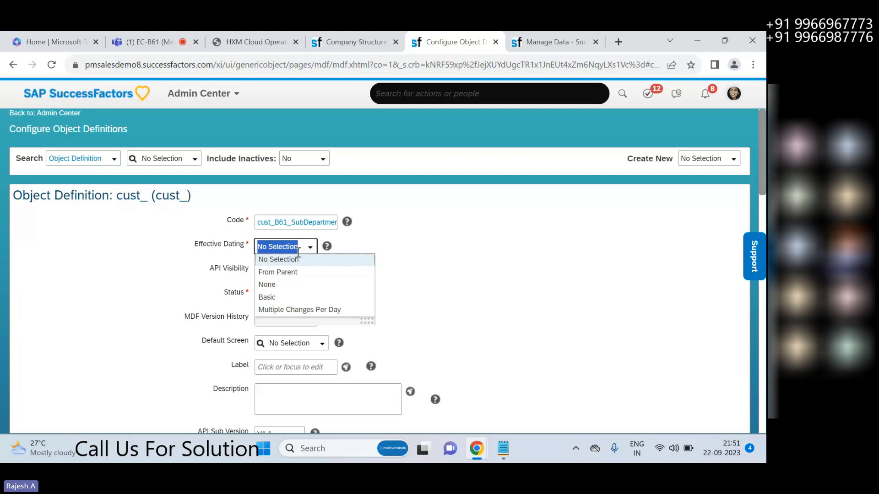
left_click(272, 298)
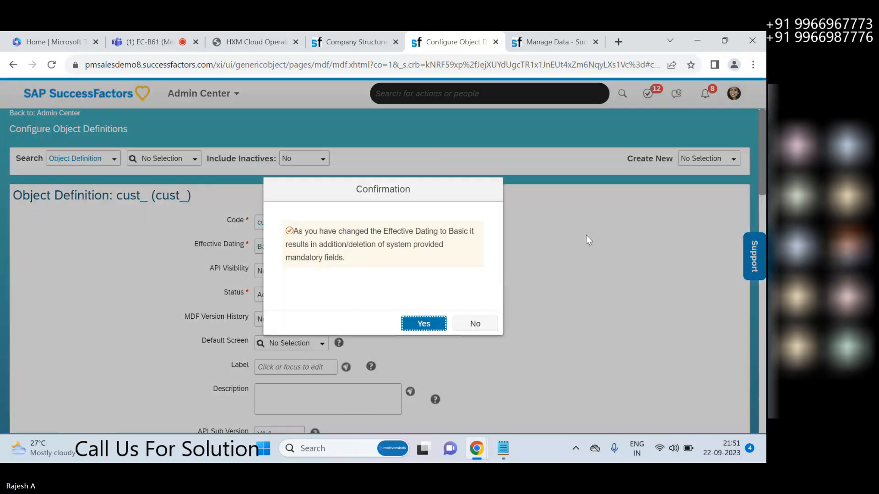
left_click(421, 326)
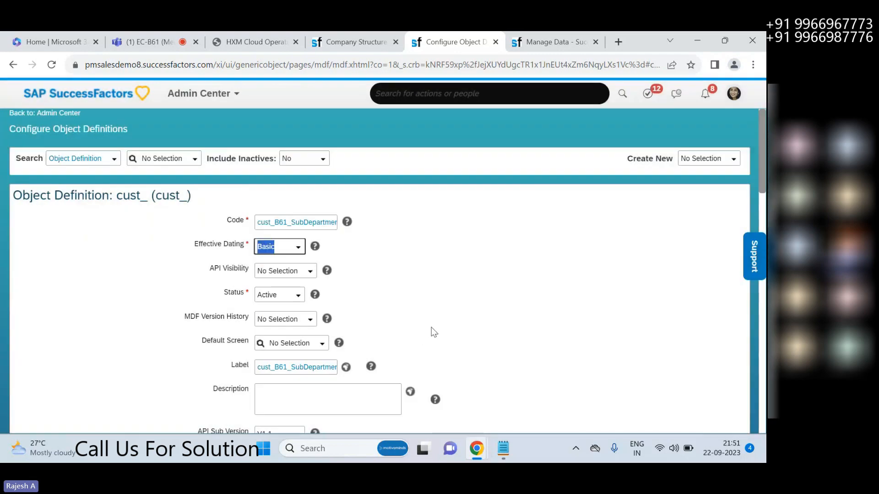
- Examine the new object's settings and its default externalCode, externalName and effectiveStartDate fields
scroll(471, 332, "down", 3)
scroll(471, 329, "down", 1)
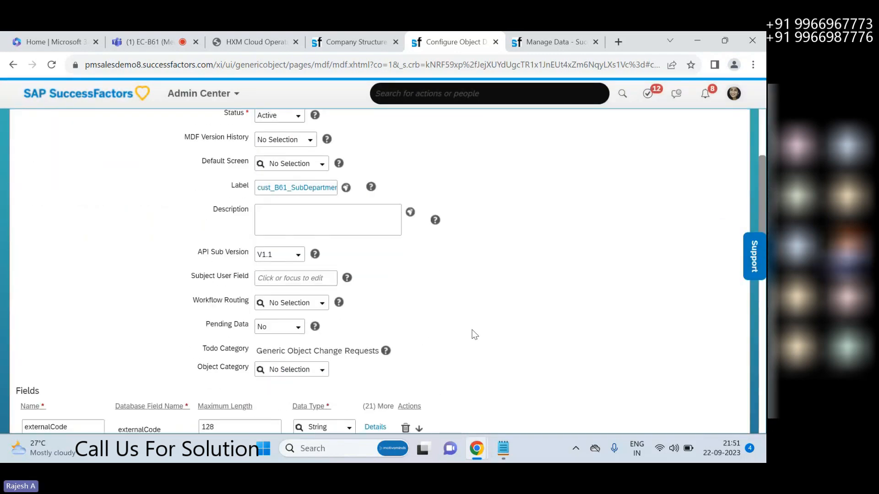
scroll(471, 330, "up", 5)
scroll(461, 304, "down", 10)
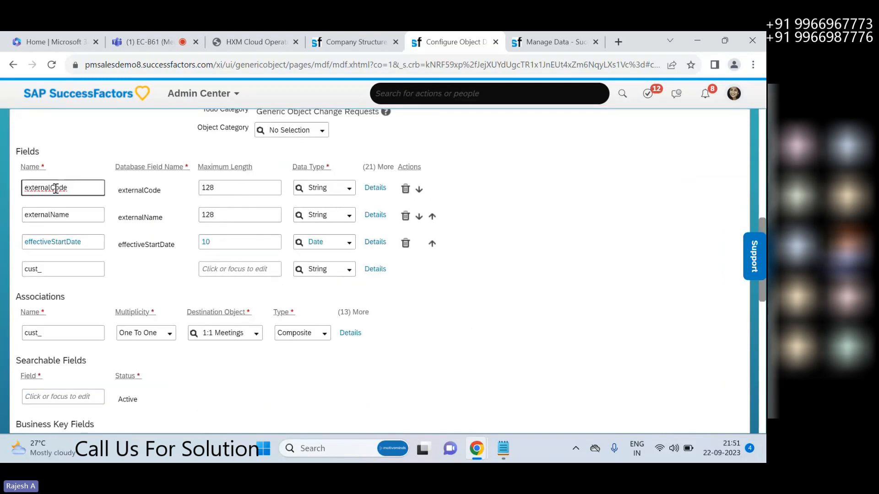
left_click(51, 242)
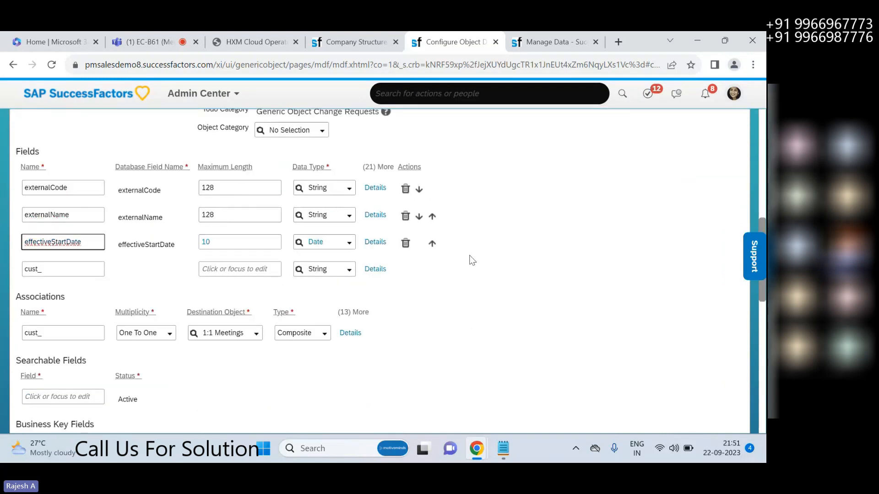
scroll(493, 253, "up", 10)
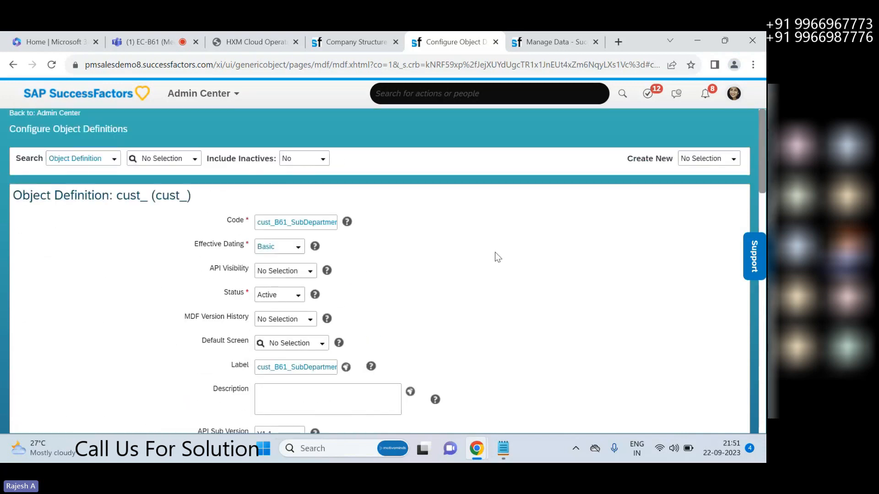
- Remove the cust_ prefix from the object's Label so it reads B61_SubDepartment
scroll(498, 256, "down", 3)
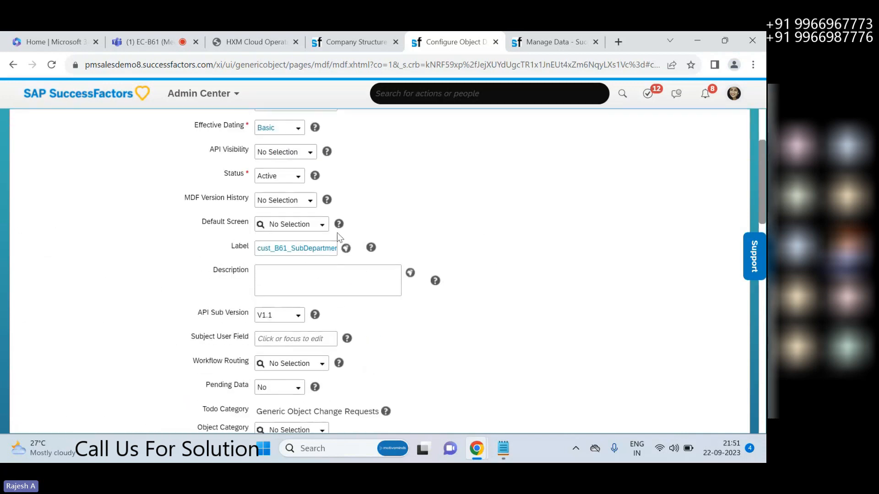
scroll(226, 187, "up", 2)
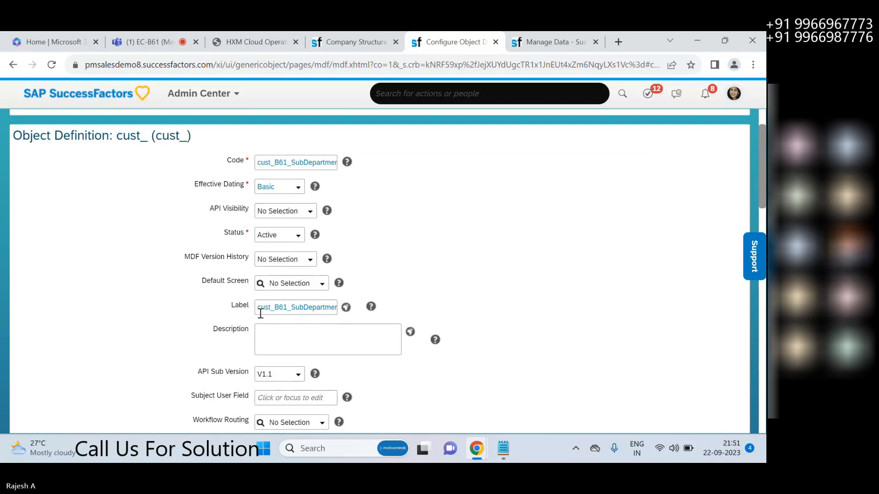
left_click_drag(274, 309, 218, 319)
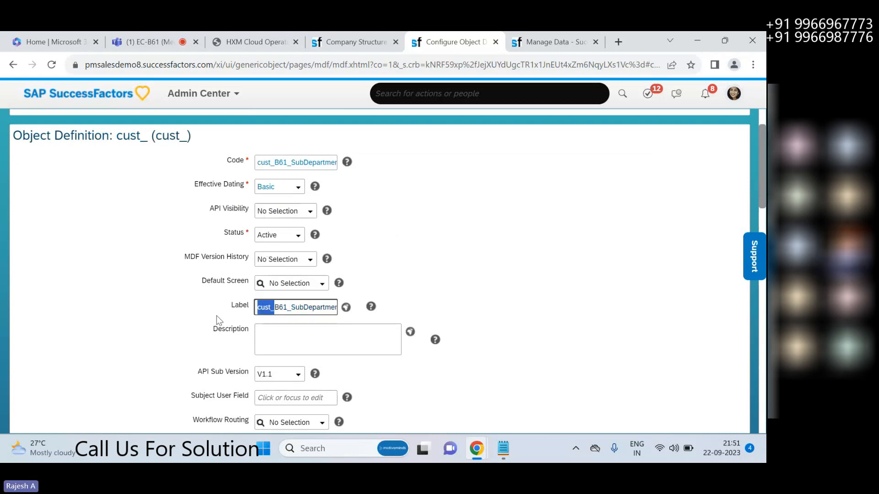
key("BackSpace")
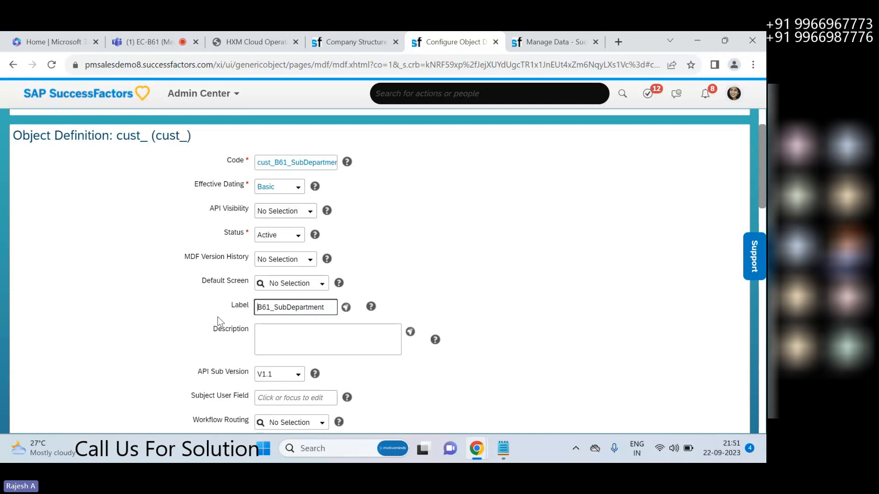
- Reword the object's Label with spaces so it reads B61 Sub Department
left_click(277, 309)
key("BackSpace")
left_click(285, 308)
left_click(439, 305)
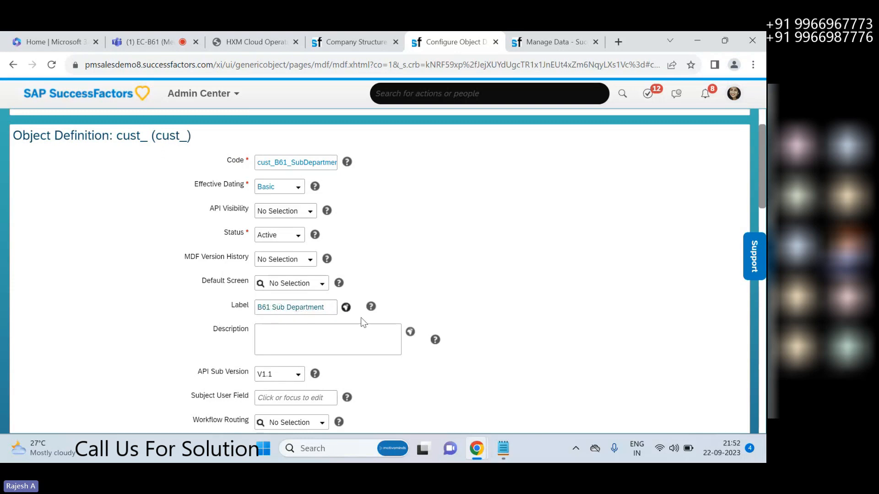
- Save the new B61 Sub Department object definition and acknowledge the role-based permission notice
scroll(453, 315, "down", 6)
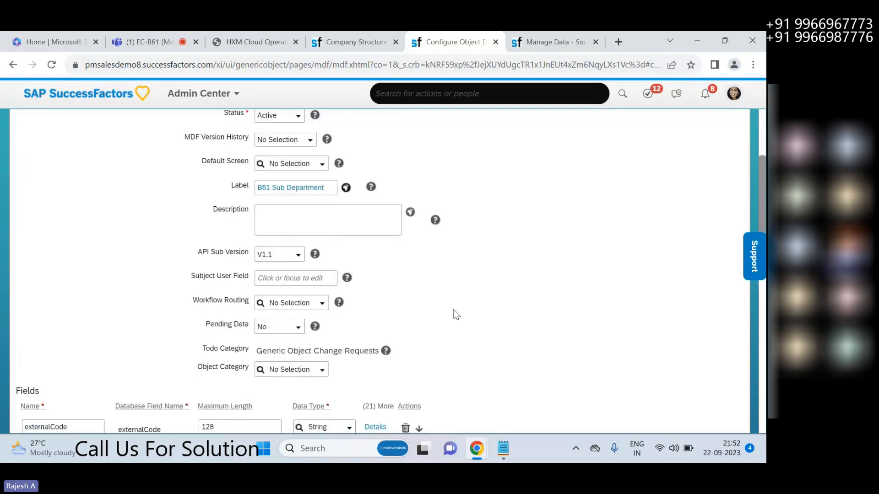
scroll(455, 314, "down", 3)
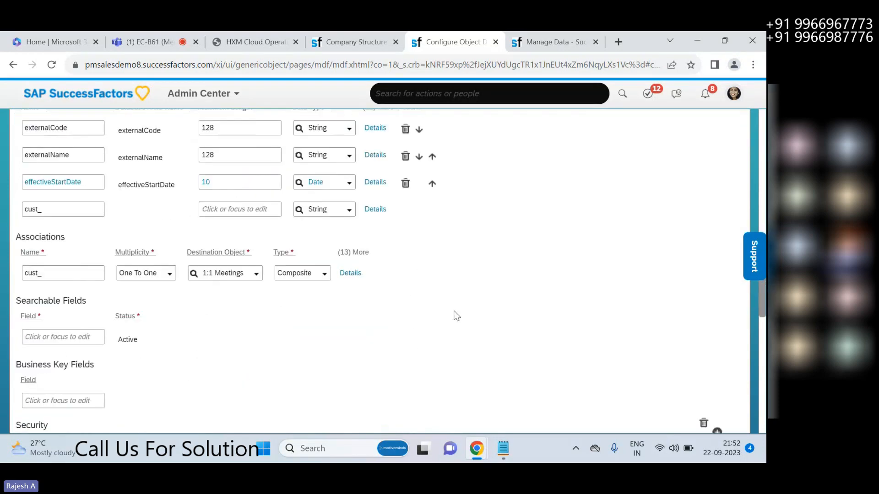
scroll(131, 289, "up", 1)
scroll(131, 289, "up", 1)
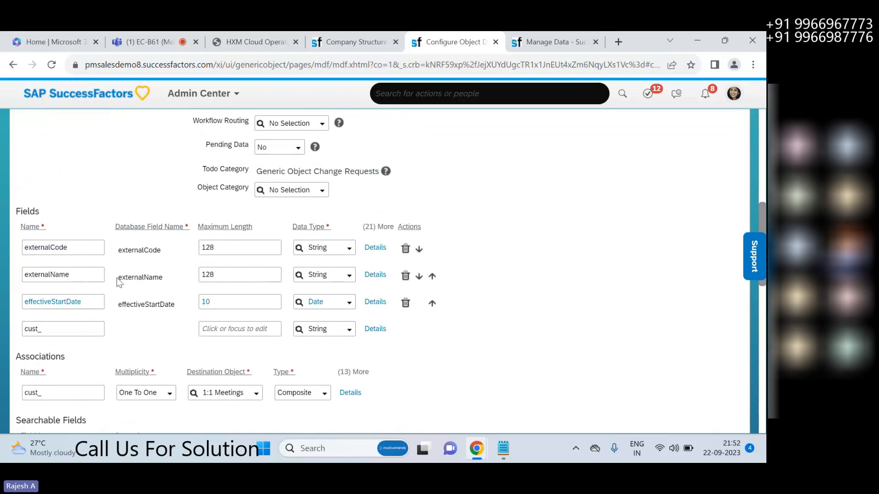
scroll(630, 305, "down", 2)
scroll(631, 307, "down", 6)
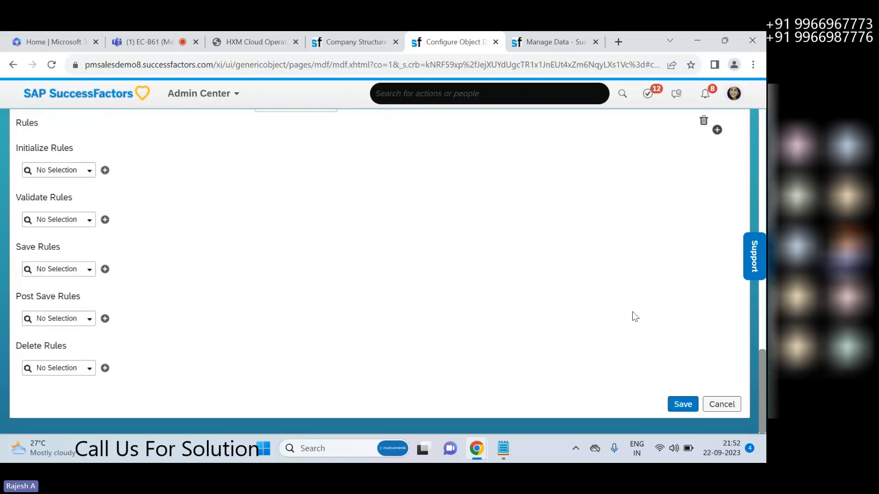
left_click(683, 405)
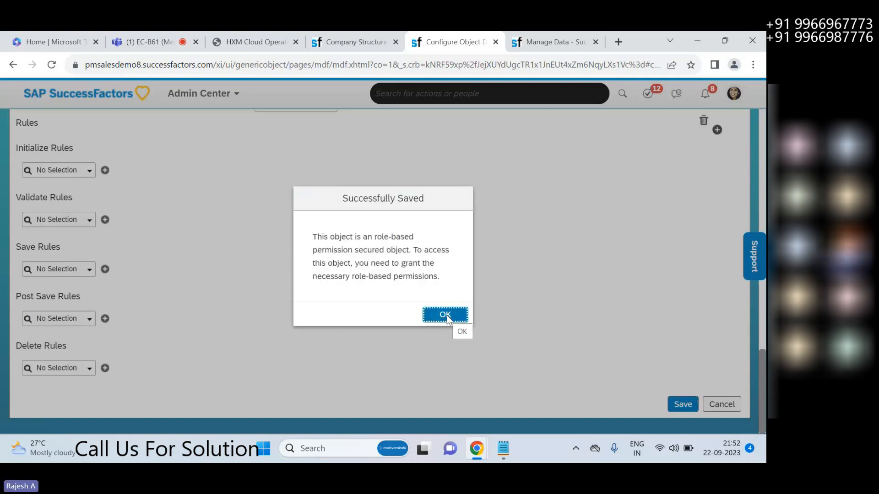
left_click(445, 315)
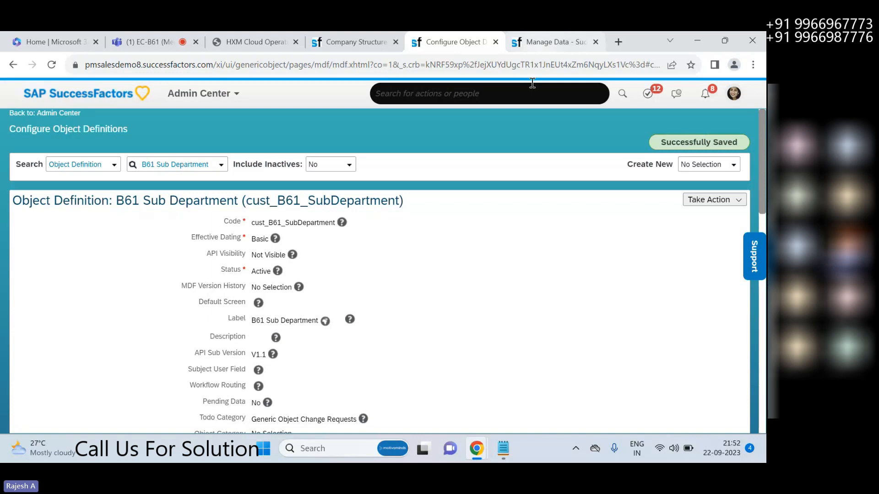
- Examine the saved object's Fields list, including the mdfSystem fields below effectiveStartDate
scroll(371, 288, "down", 8)
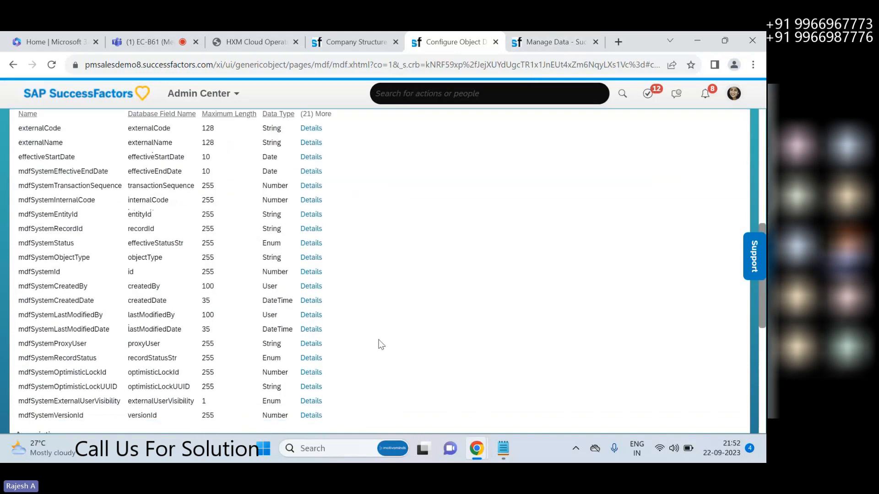
scroll(379, 340, "up", 7)
scroll(379, 341, "down", 6)
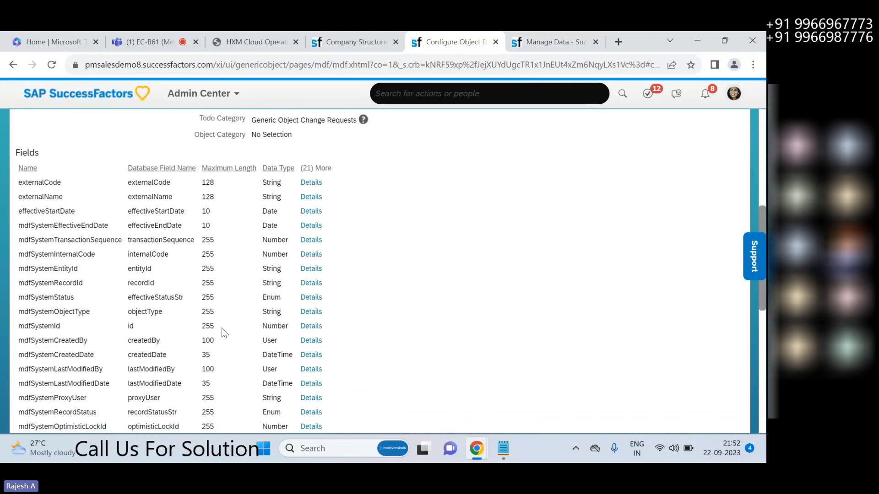
left_click_drag(45, 198, 76, 207)
left_click_drag(18, 225, 334, 277)
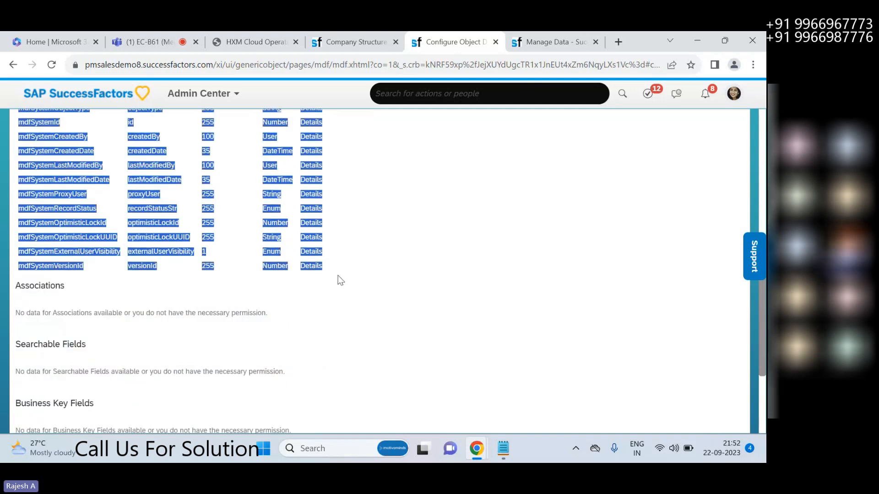
- Switch to Notepad and add the line "MDF --- Meta data Frame work" below Sub Dept Name
left_click(504, 448)
scroll(412, 370, "down", 2)
scroll(398, 368, "down", 4)
left_click(311, 372)
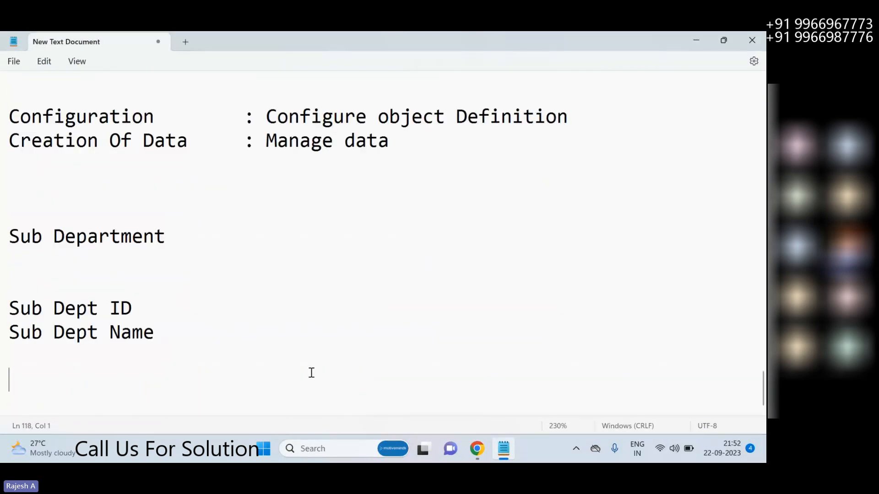
type("MDF   ")
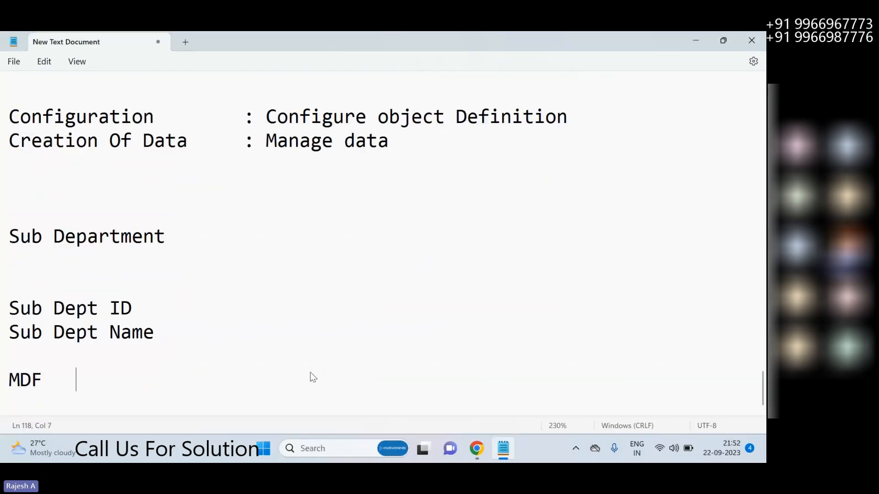
type("--- Meta")
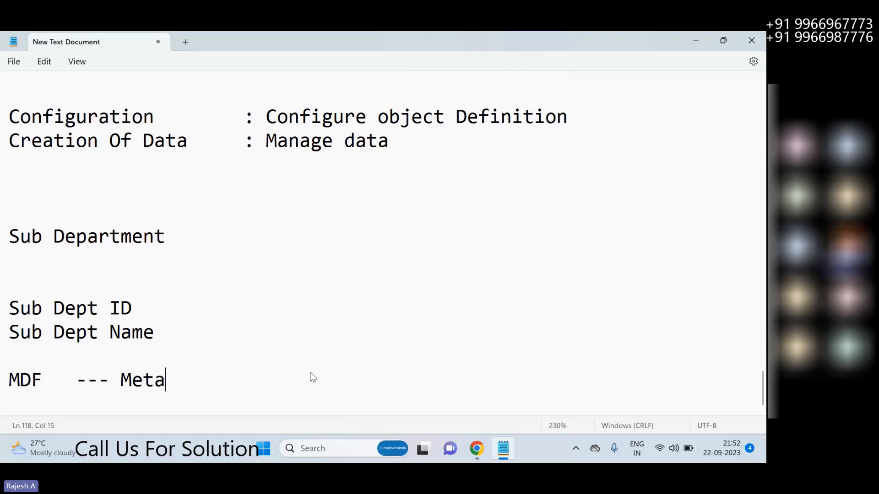
type(" daat")
key("BackSpace")
key("BackSpace")
type("ta data")
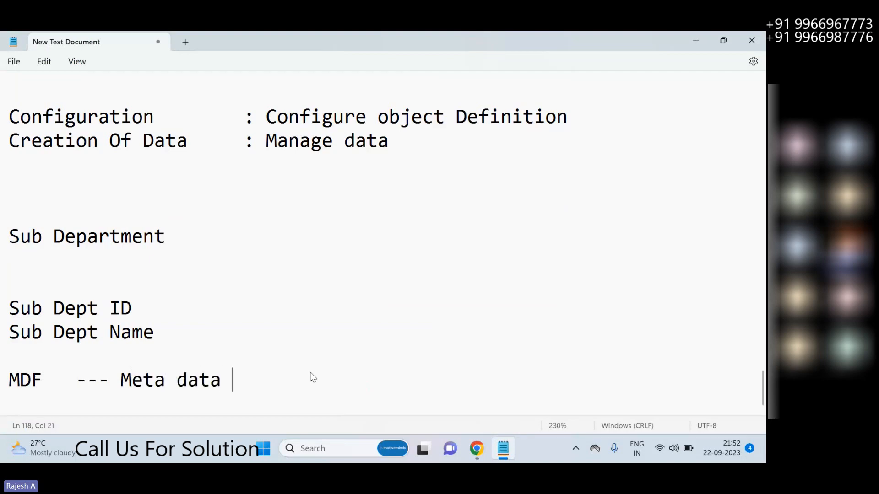
type("Frame work")
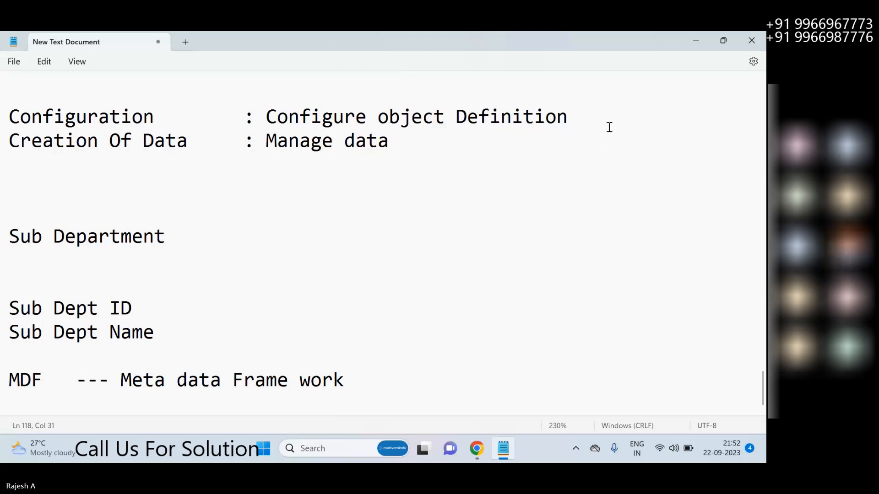
- Return to Chrome and compare the object's external and effective date fields with its mdfSystem fields, then review the header settings
left_click(696, 39)
left_click(333, 205)
scroll(328, 270, "up", 4)
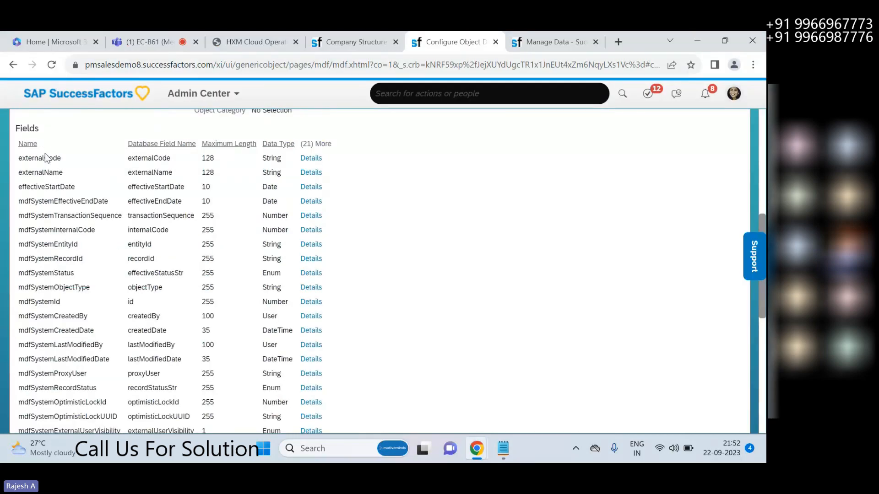
left_click_drag(18, 158, 52, 189)
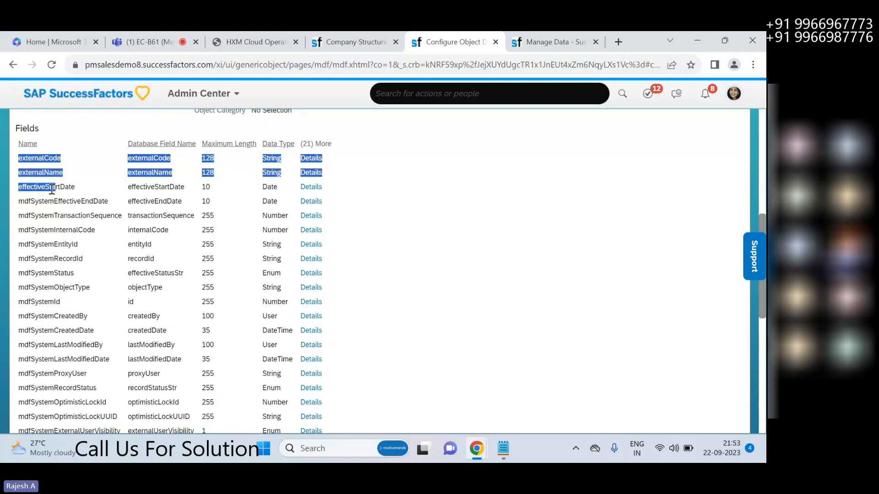
left_click(234, 243)
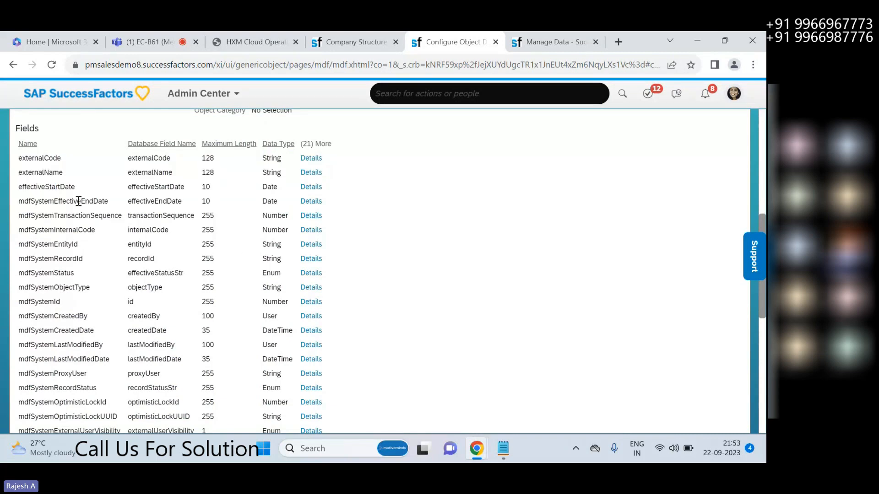
left_click_drag(79, 201, 180, 160)
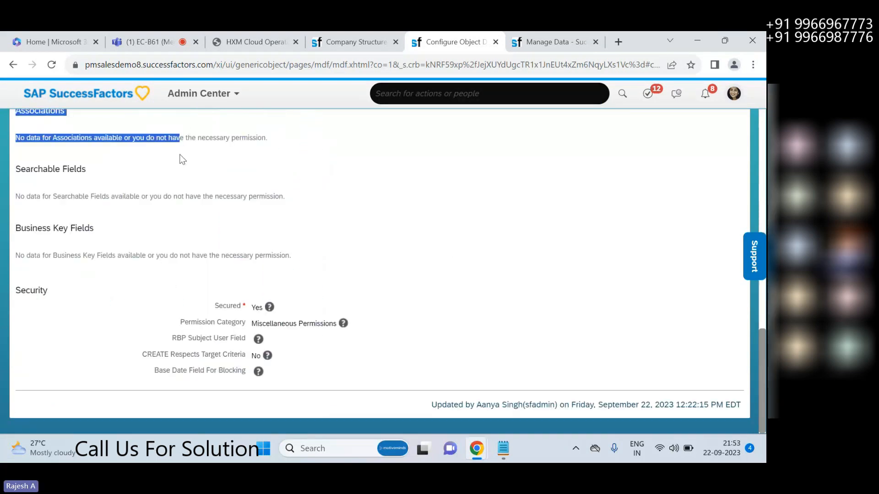
left_click(182, 159)
scroll(185, 151, "up", 4)
left_click_drag(203, 97, 205, 424)
left_click(465, 250)
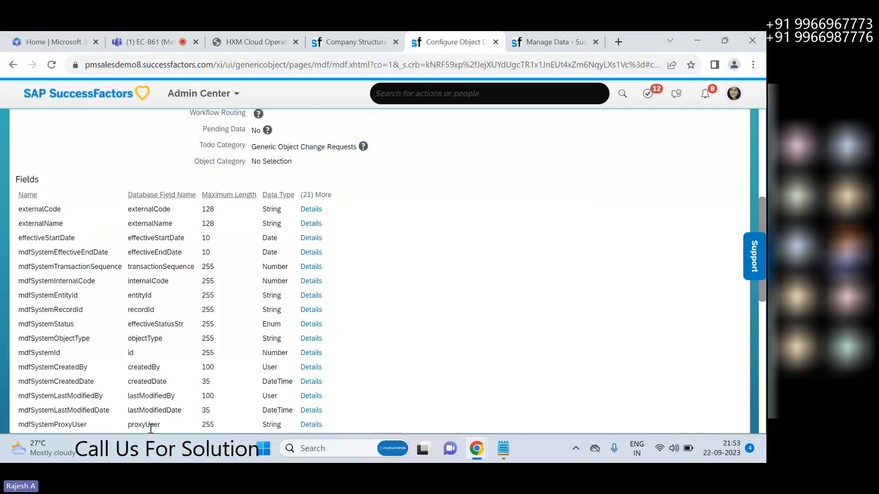
scroll(150, 426, "down", 3)
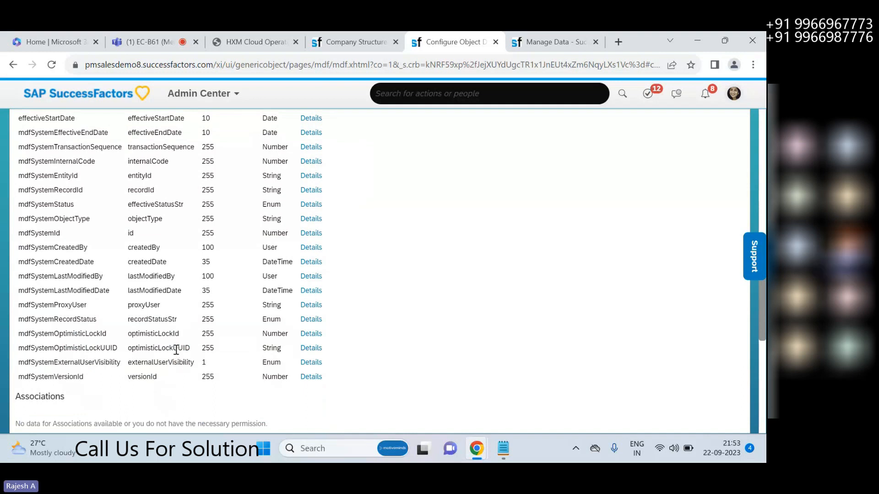
scroll(233, 320, "up", 2)
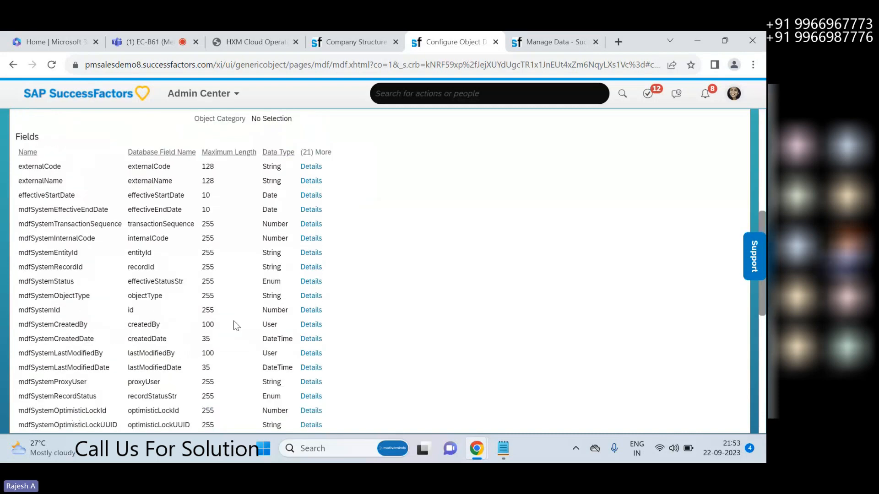
scroll(235, 325, "up", 3)
scroll(235, 325, "up", 1)
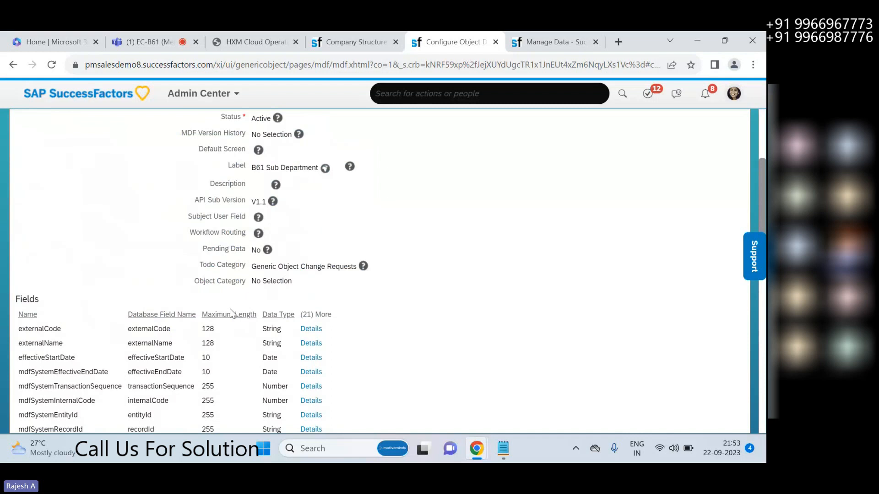
scroll(230, 309, "up", 3)
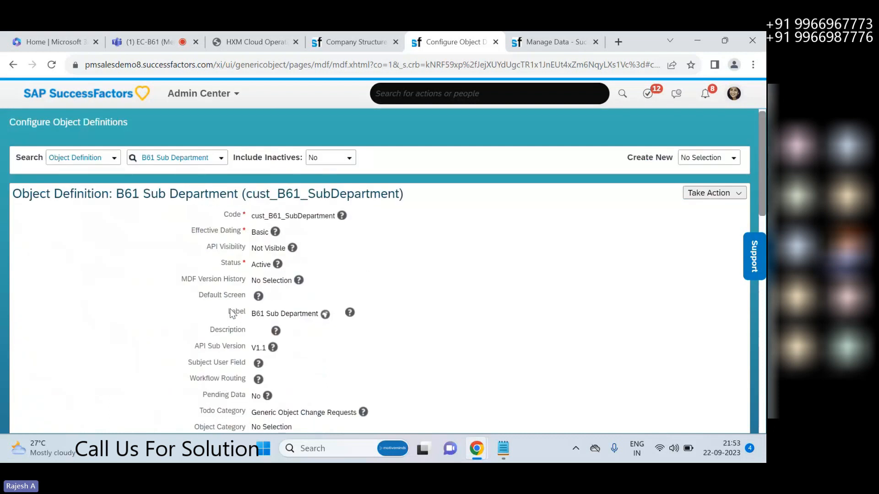
scroll(232, 314, "up", 1)
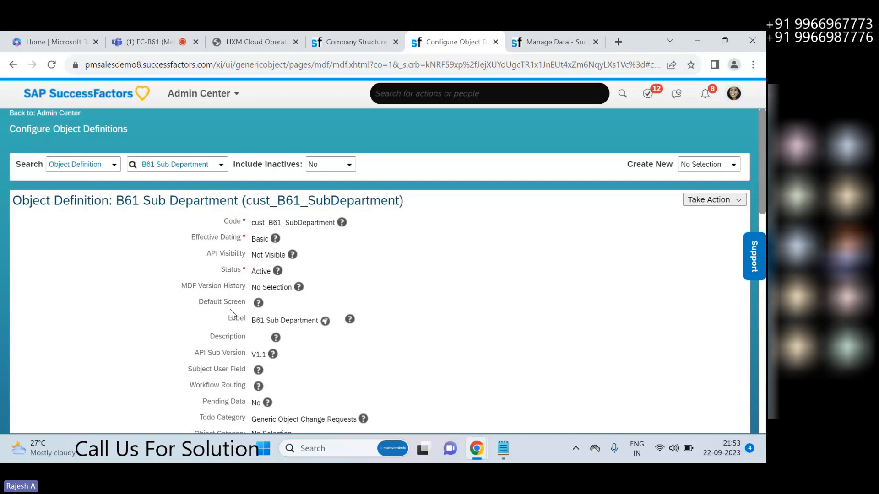
- In Manage Data, search the object types available for new records for "sub de"
left_click(545, 42)
left_click(690, 163)
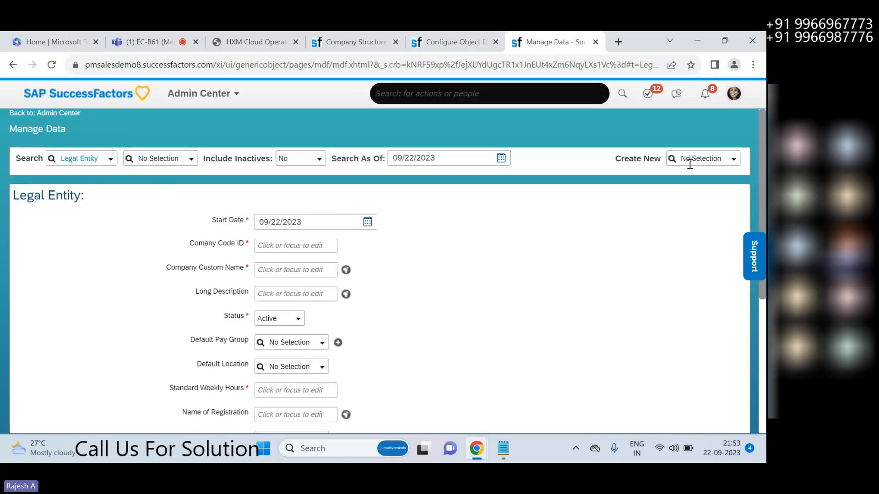
type("sub de")
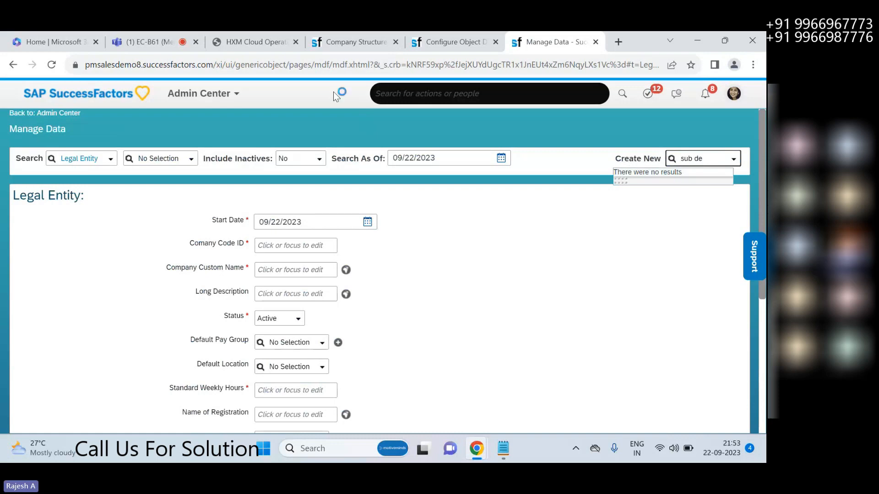
- From the Company Structure page, search actions for "per role" and open Manage Permission Roles
left_click(355, 43)
left_click(406, 99)
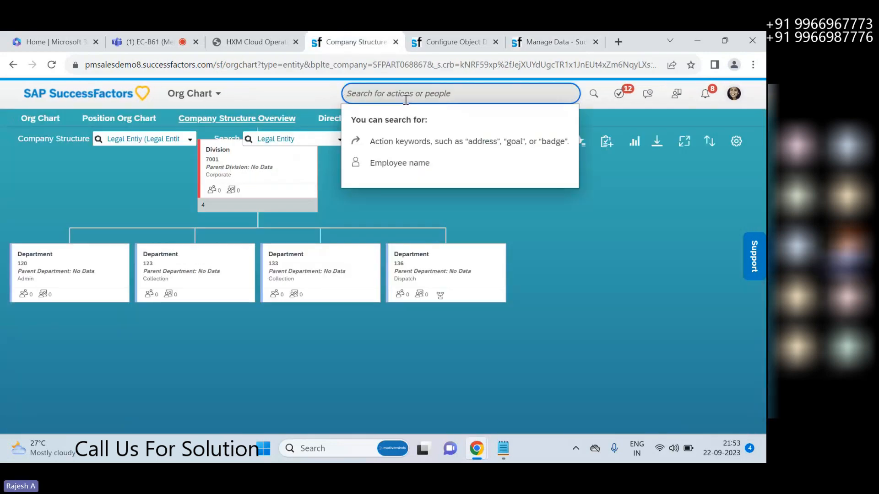
type("per role")
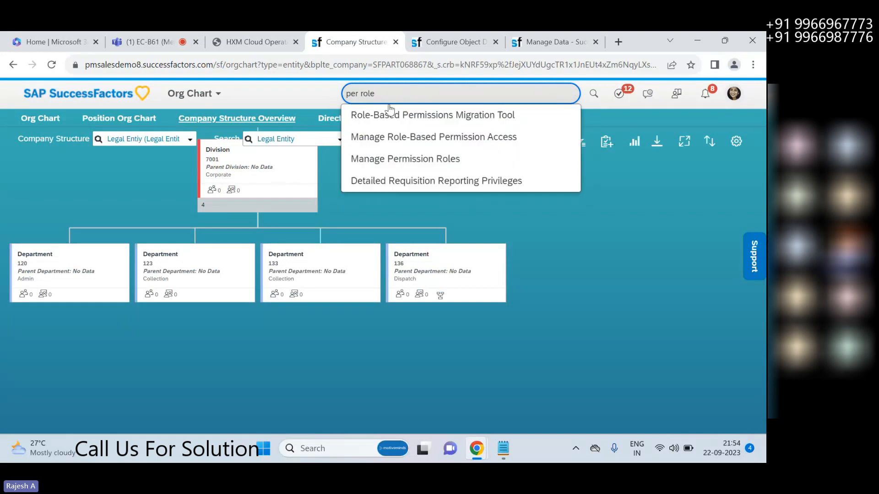
left_click(407, 155)
- Open the B61 Sub Department object definition for correction and set Secured to No in its Security section
left_click(443, 48)
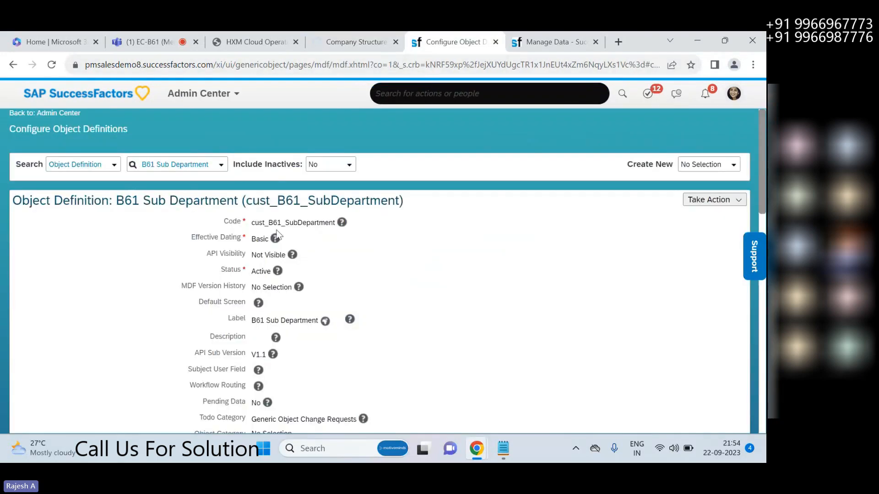
left_click(712, 199)
left_click(659, 220)
scroll(255, 260, "down", 15)
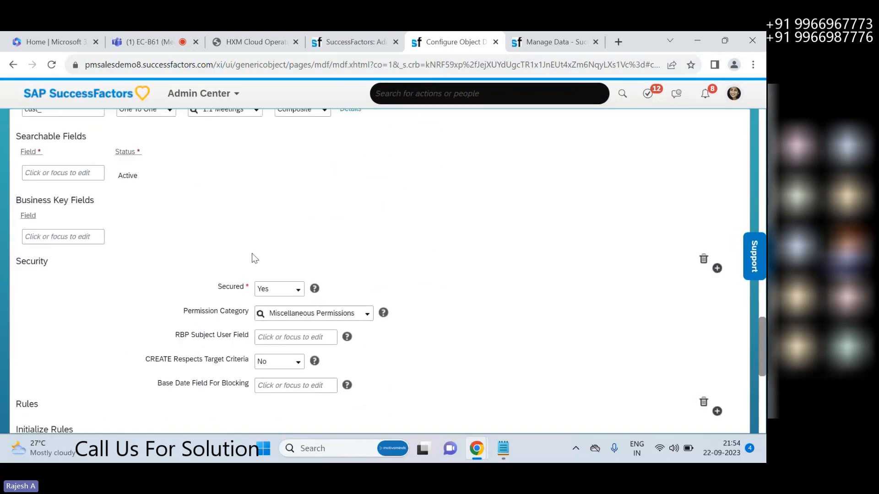
left_click(296, 290)
left_click(275, 302)
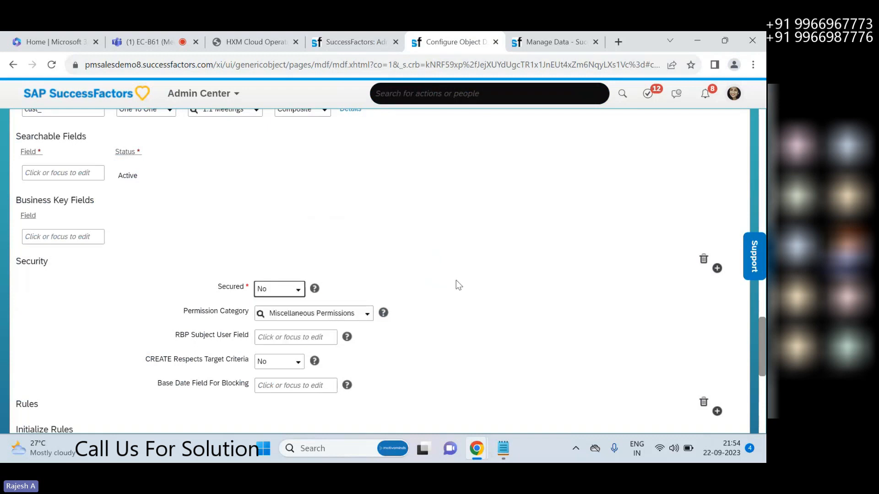
- Clear the object's Permission Category and save the B61 Sub Department definition, accepting that it is non-secure
left_click(328, 315)
key("BackSpace")
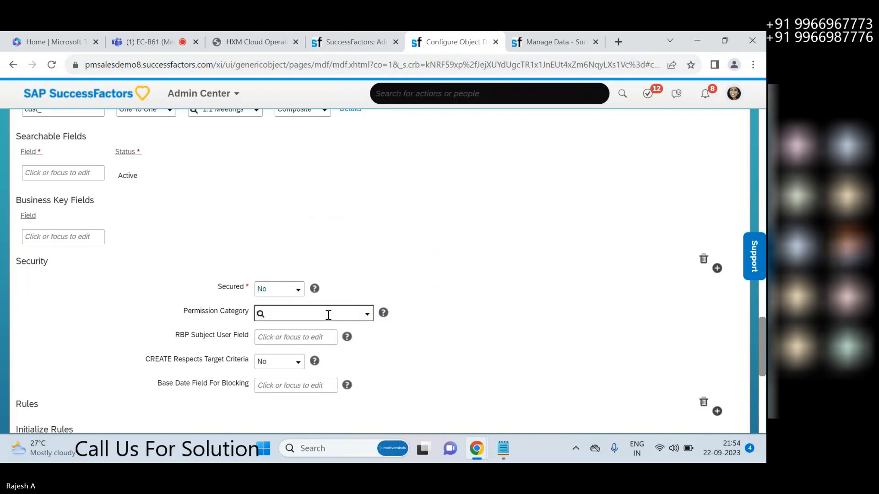
left_click(440, 282)
scroll(602, 388, "down", 6)
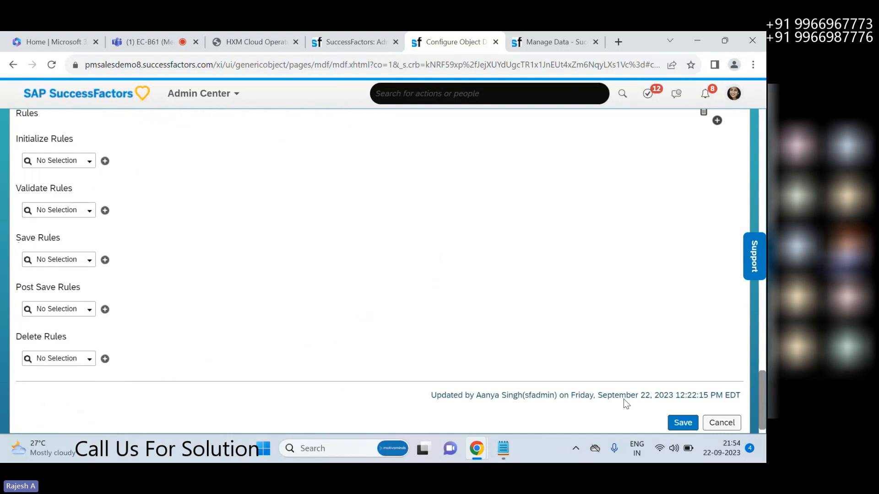
left_click(682, 404)
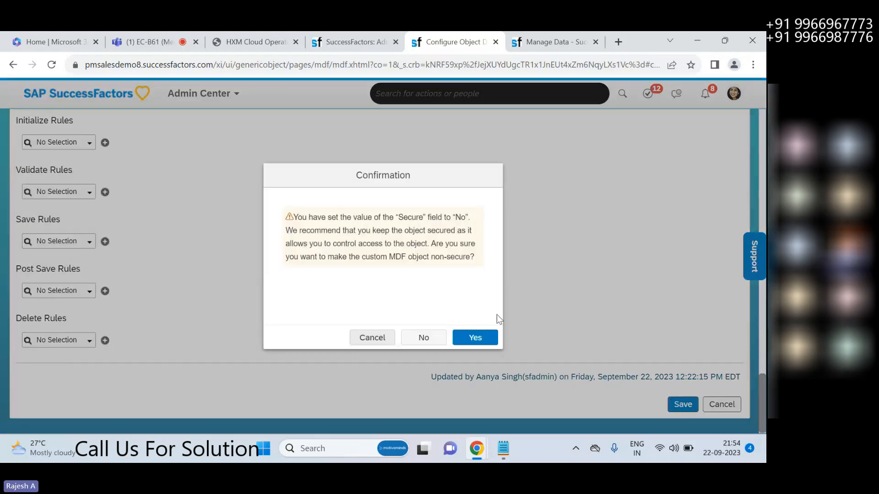
left_click(476, 341)
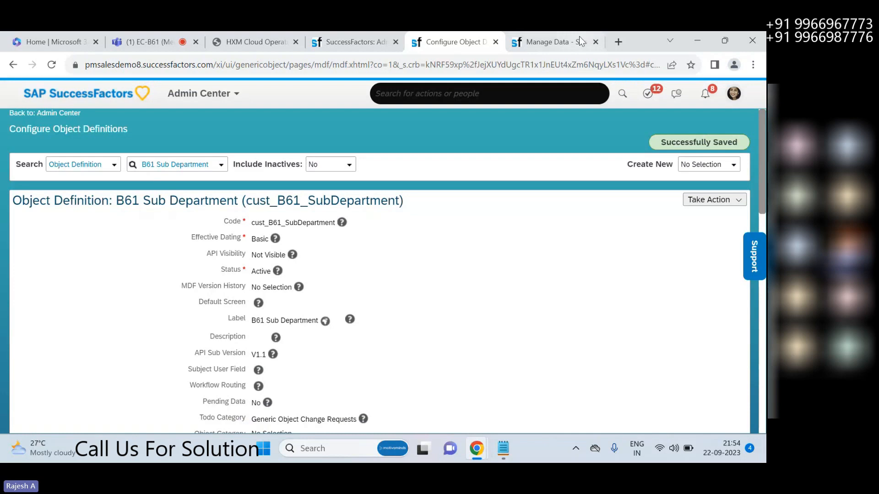
- Return to Manage Data and search the object types available for new records for "sub de"
left_click(576, 41)
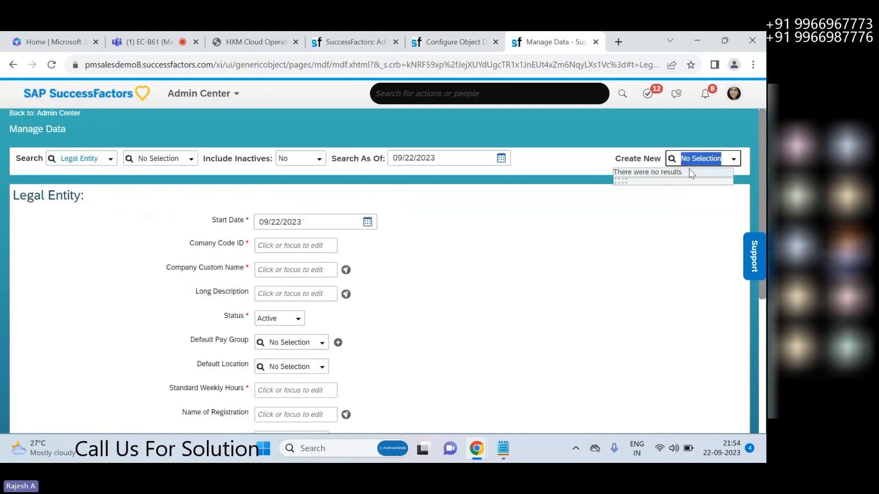
type("sub")
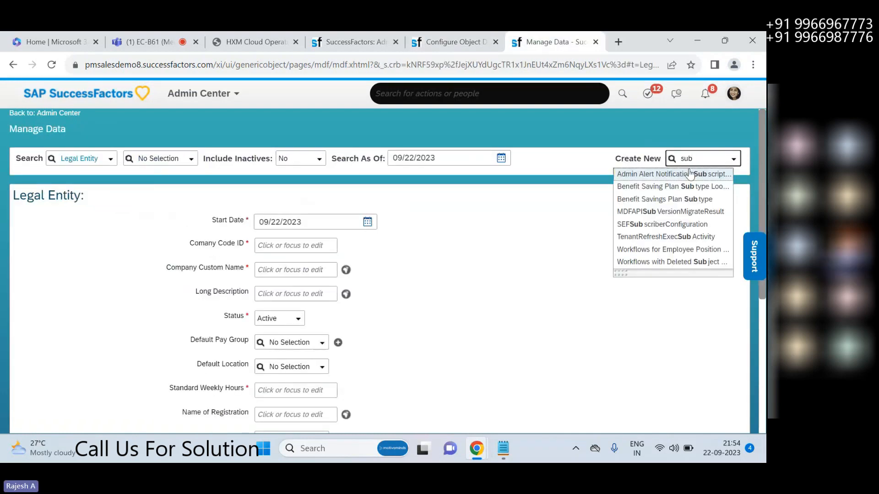
type(" de")
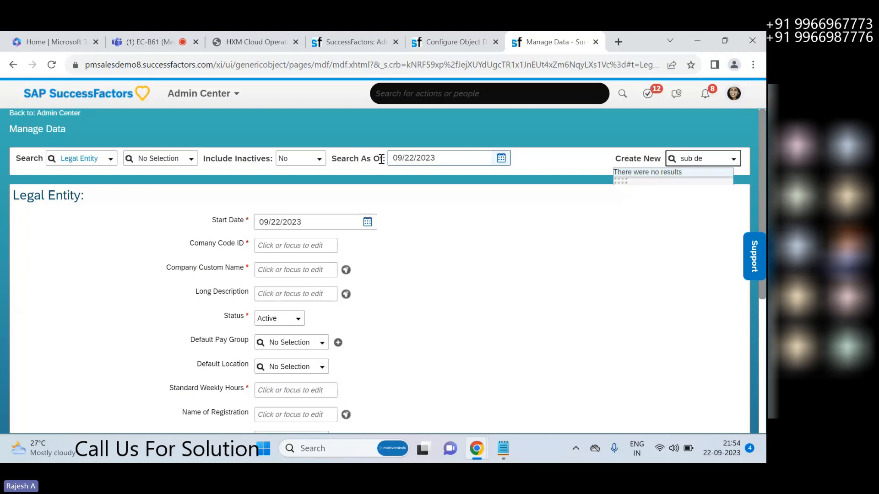
- Reload Manage Data, find "b61", start a new B61 Sub Department record and review its three fields
left_click(51, 65)
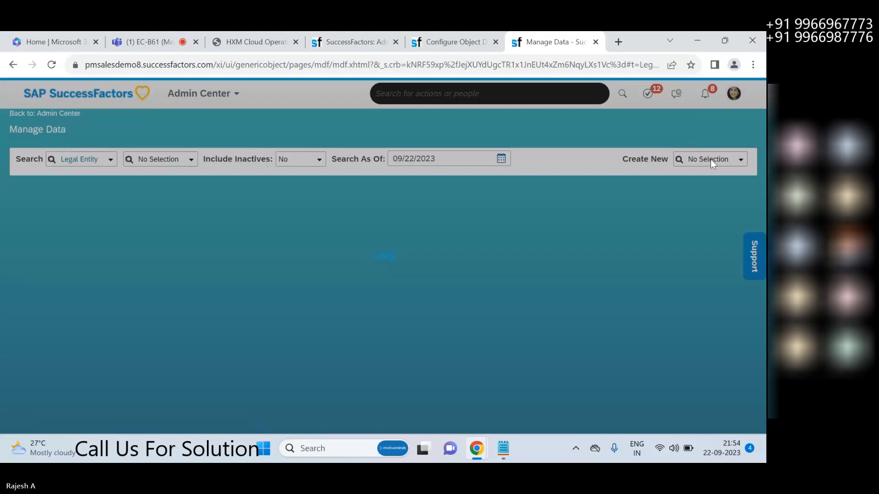
type("b61")
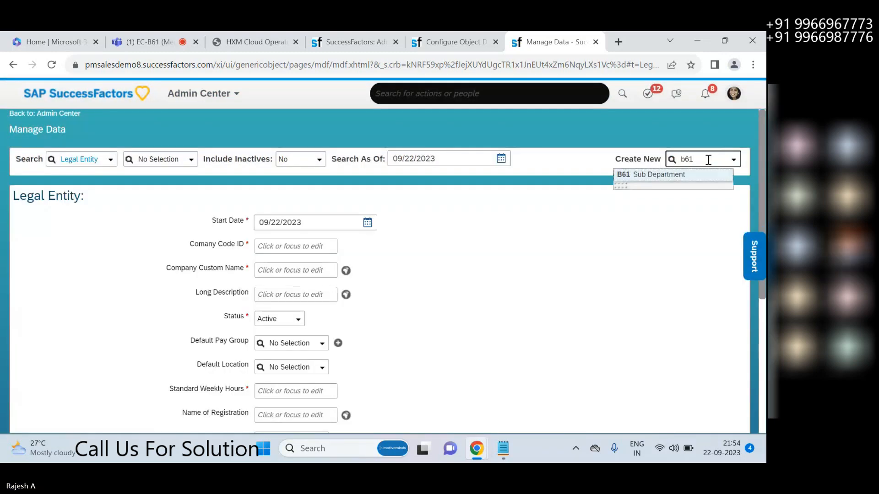
left_click(682, 181)
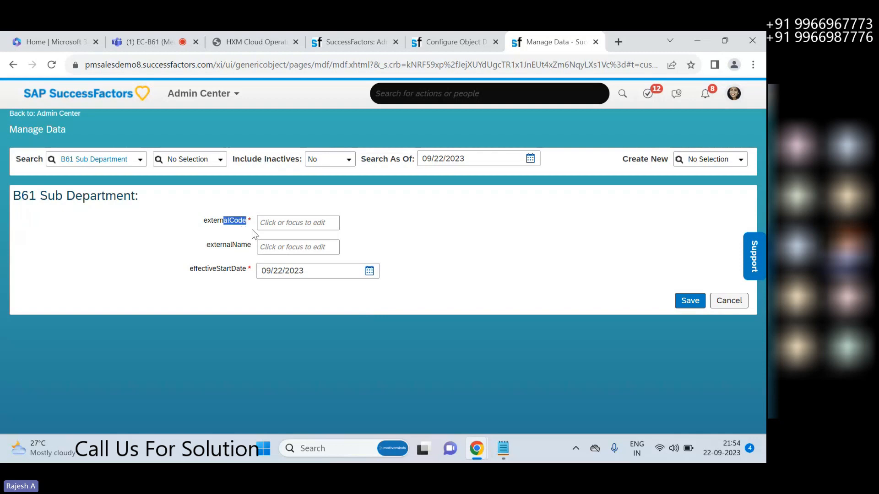
left_click_drag(233, 247, 243, 250)
left_click(208, 268)
left_click_drag(208, 268, 242, 281)
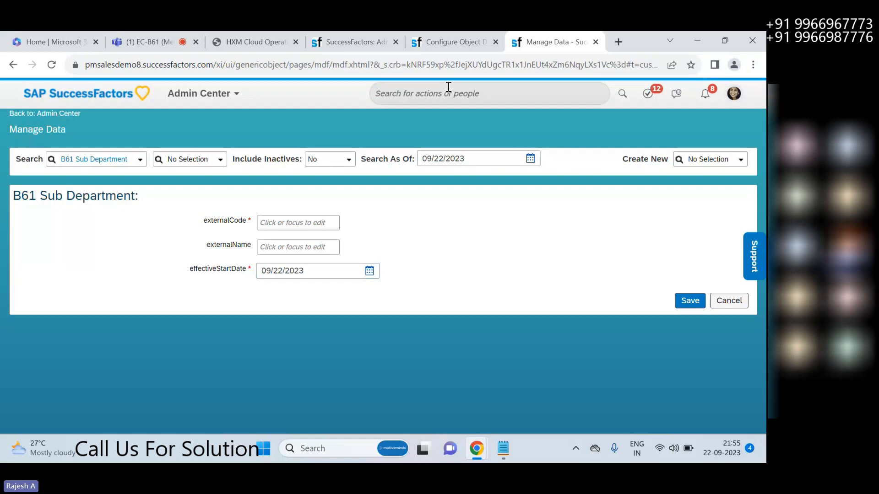
- Reopen the B61 Sub Department object definition for correction and open the details of its externalCode field
left_click(457, 42)
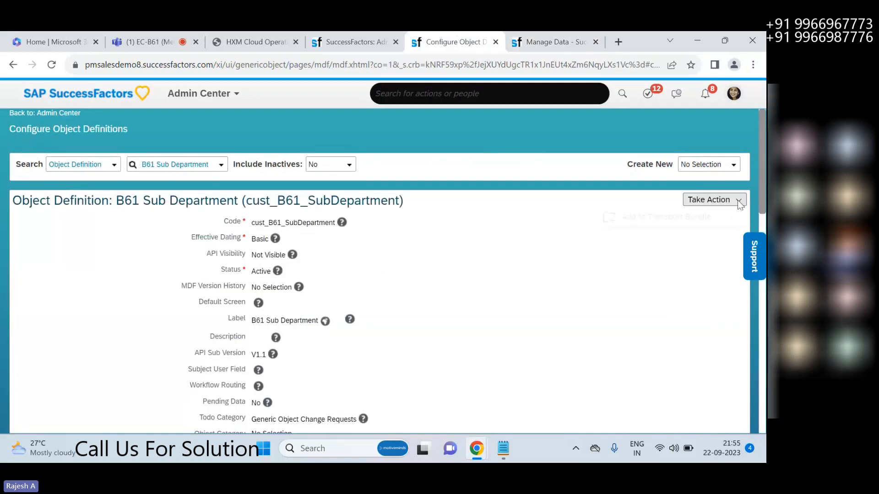
left_click(712, 200)
left_click(651, 216)
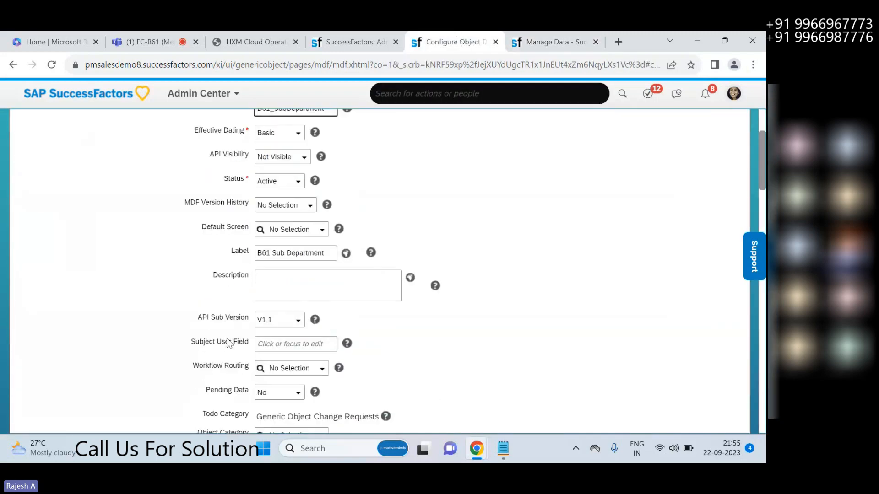
scroll(232, 341, "down", 7)
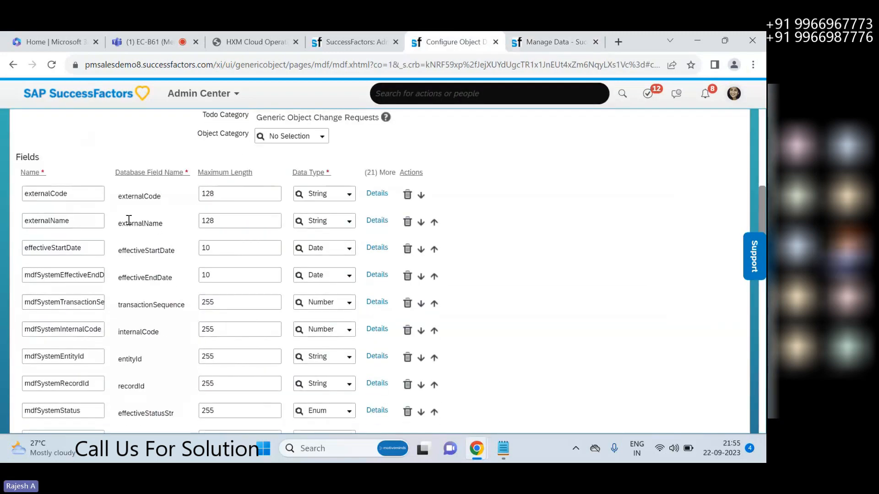
left_click(377, 194)
scroll(392, 230, "down", 6)
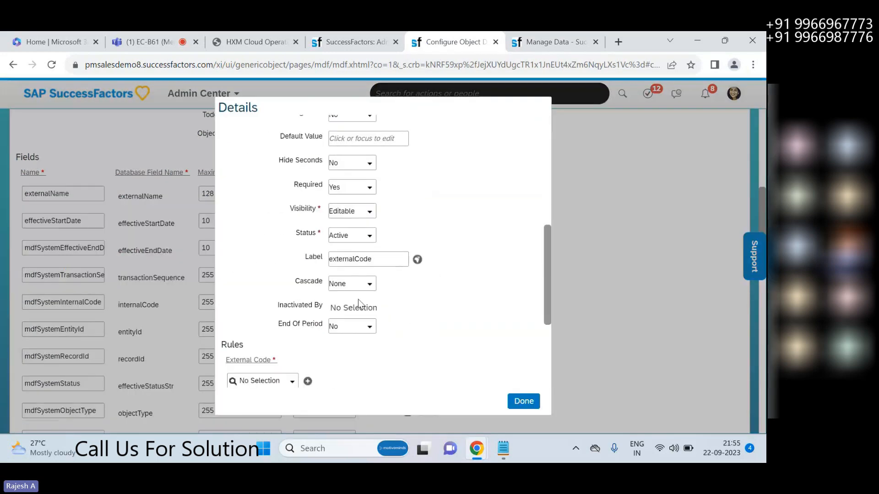
- Replace the externalCode field's label with "Sub Dept ID", copied from the Notepad notes
left_click_drag(386, 257, 307, 265)
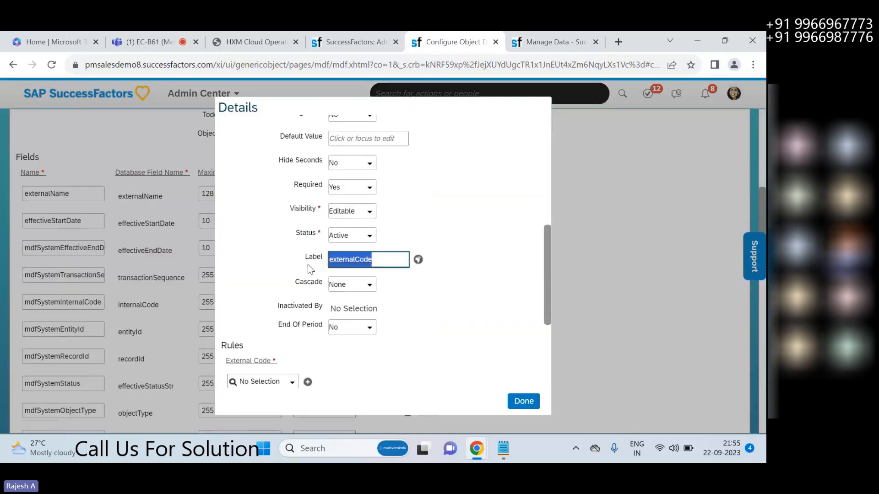
key("BackSpace")
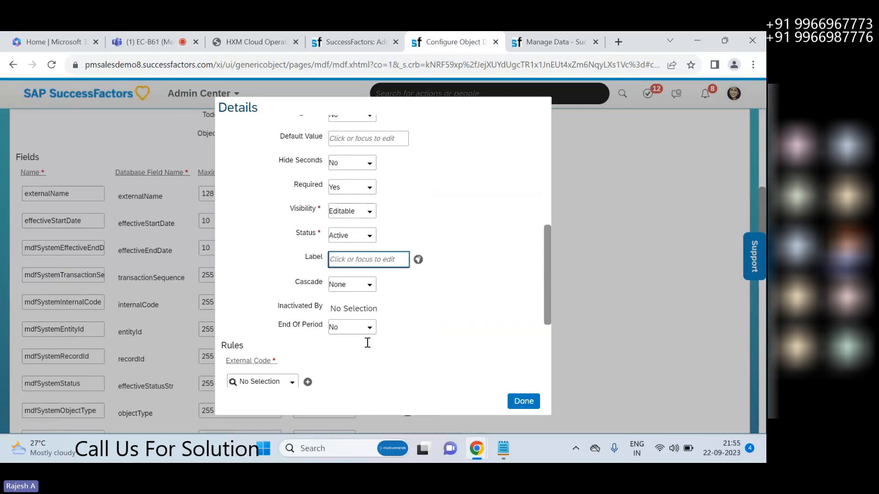
left_click(503, 448)
left_click_drag(139, 303, 1, 310)
key("ctrl+c")
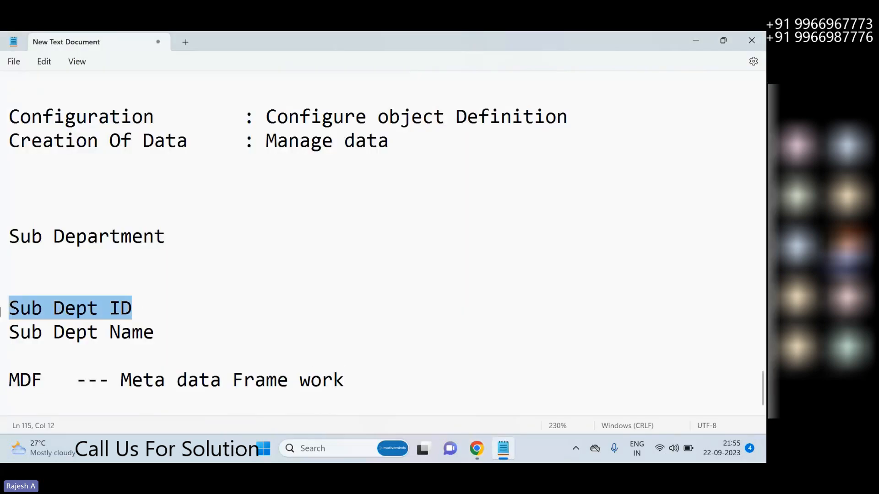
mouse_move(476, 449)
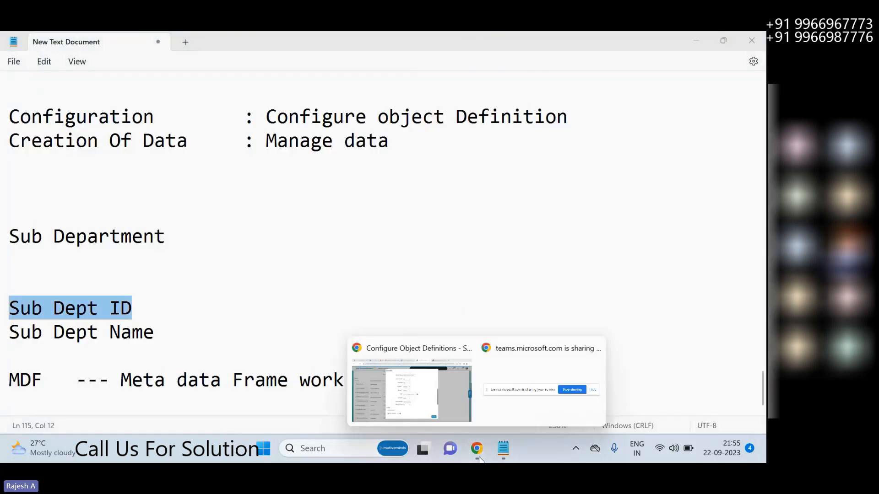
left_click(451, 409)
left_click(358, 257)
key("ctrl+v")
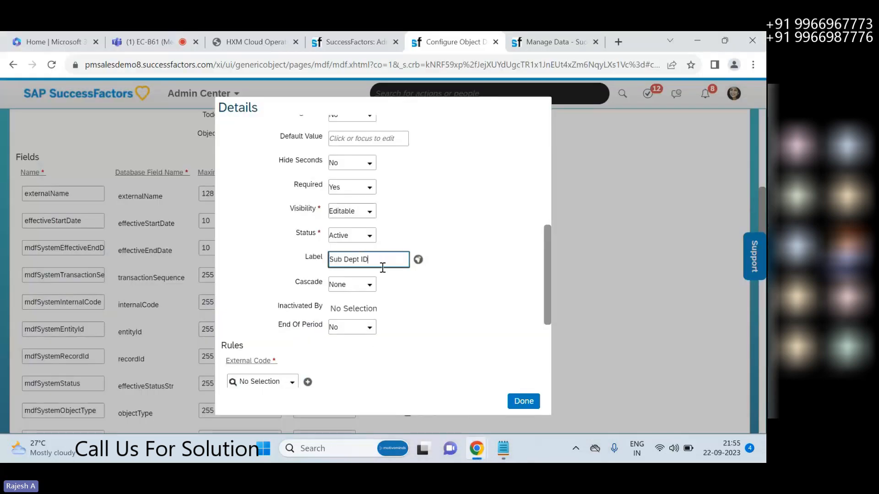
left_click(457, 279)
- Set the label's default, English (United Kingdom) and English (DEBUG) translations to "Sub Dept ID" and accept the externalCode details
left_click(417, 259)
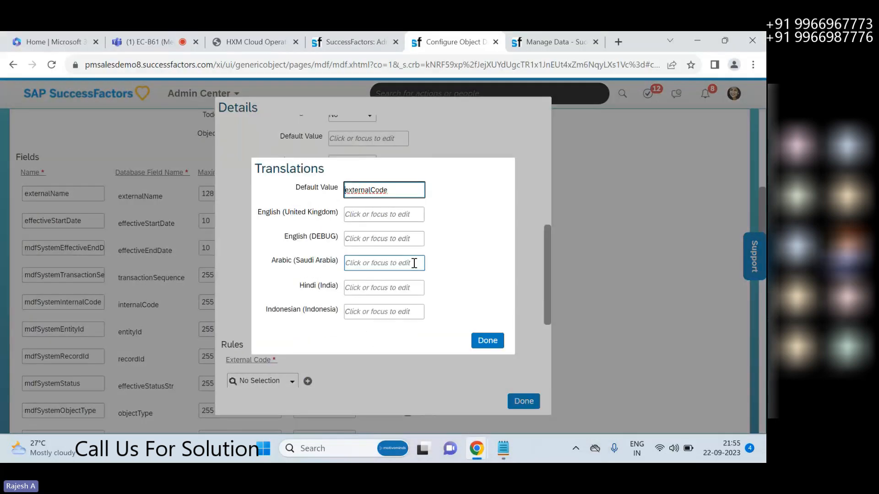
double_click(387, 190)
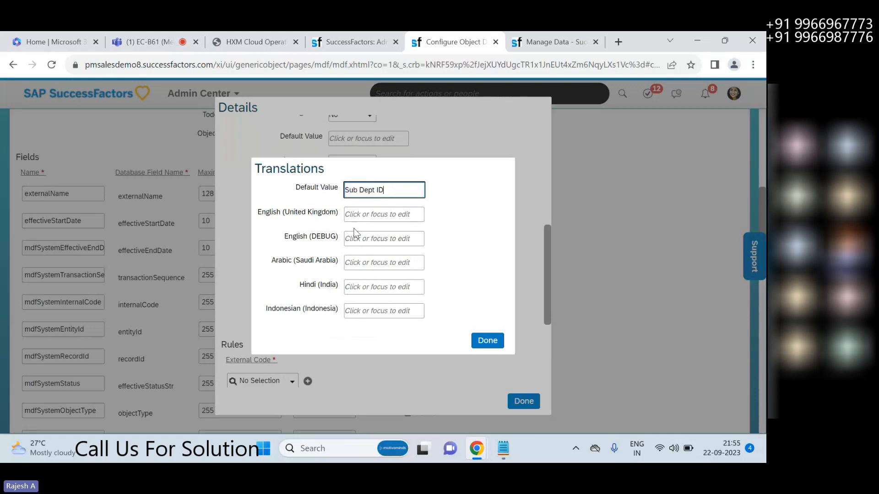
key("ctrl+v")
left_click(360, 215)
key("ctrl+v")
left_click(362, 238)
key("ctrl+v")
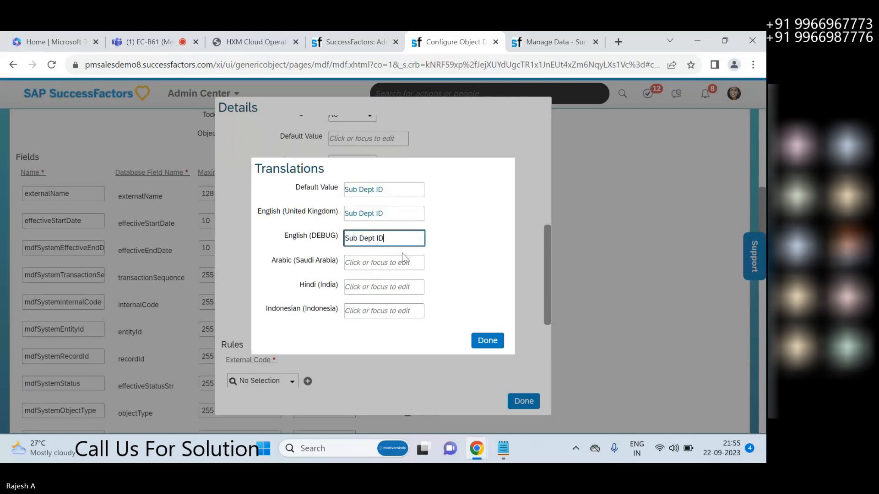
left_click(480, 342)
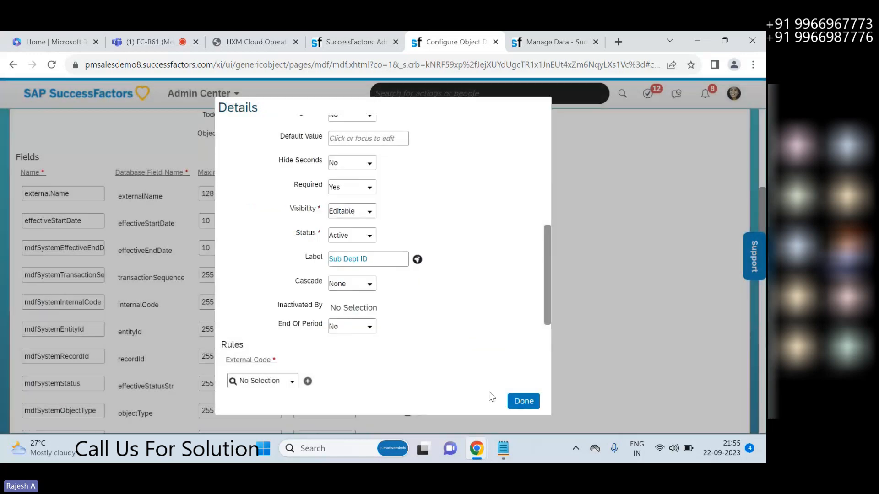
left_click(526, 405)
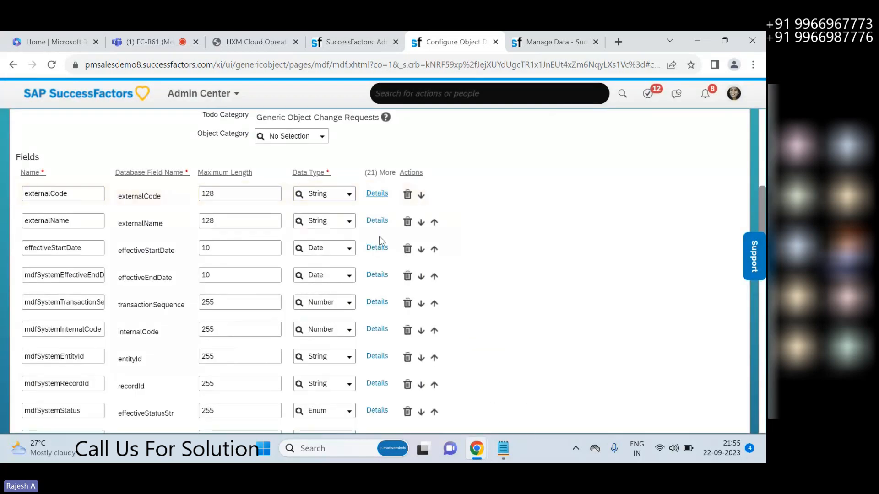
- Open the externalName field's details and copy "Sub Dept Name" from the Notepad notes
left_click(376, 221)
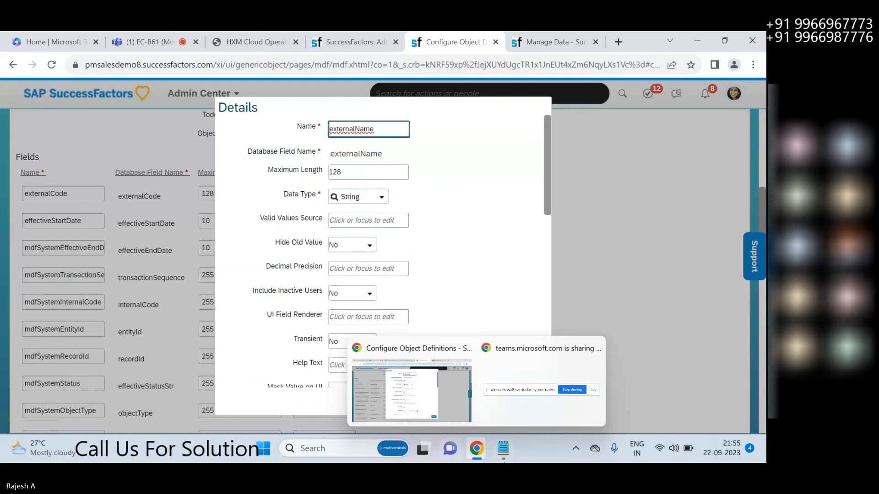
left_click(504, 460)
left_click(160, 332)
left_click_drag(161, 332, 5, 335)
key("ctrl+c")
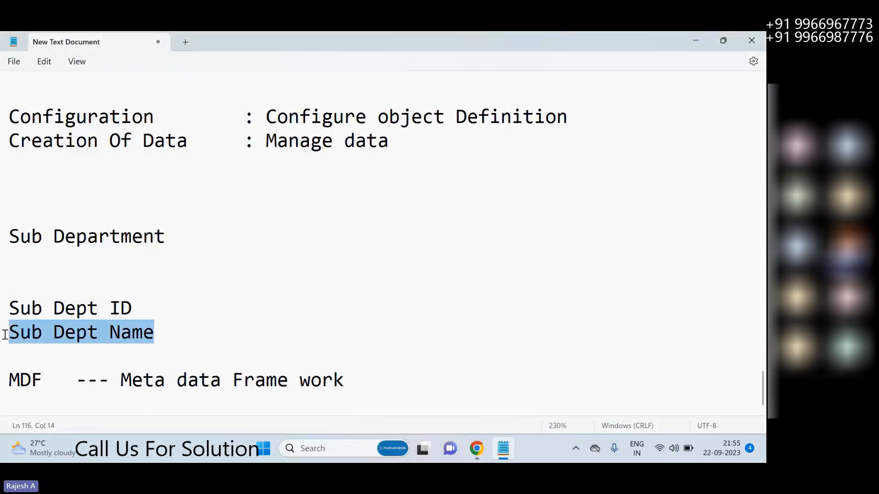
- Return to Chrome and replace the externalName field's label with the copied "Sub Dept Name"
left_click(477, 447)
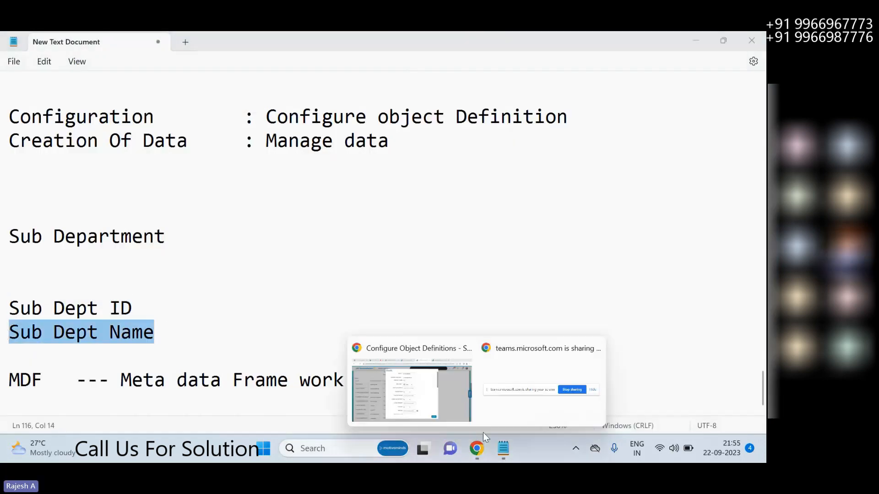
left_click(439, 389)
scroll(359, 290, "down", 3)
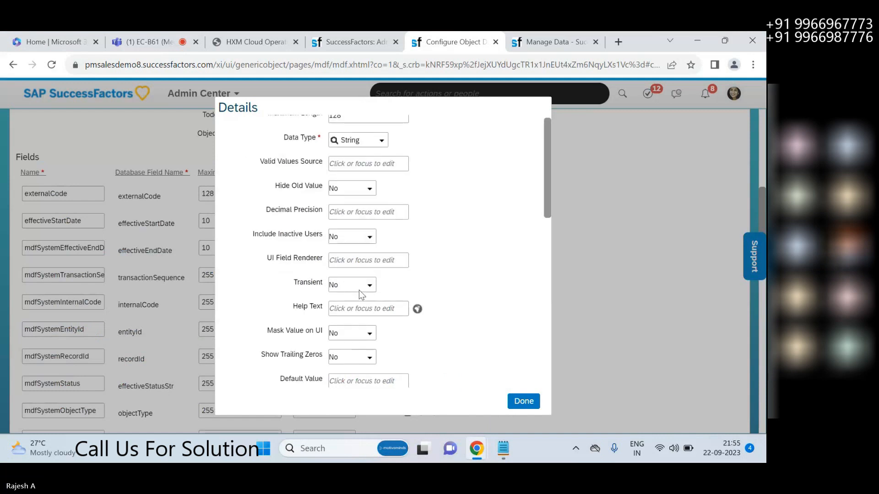
scroll(364, 325, "down", 3)
scroll(366, 284, "down", 3)
left_click(383, 200)
left_click_drag(383, 201, 251, 224)
key("ctrl+v")
- Set the label's default and English (United Kingdom) translations to "Sub Dept Name" and accept the externalName details
left_click(418, 201)
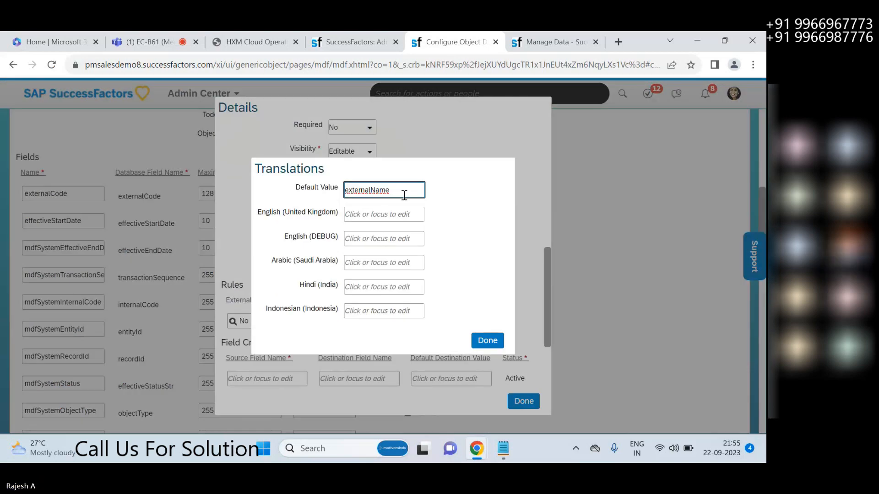
left_click_drag(402, 192, 260, 219)
key("ctrl+v")
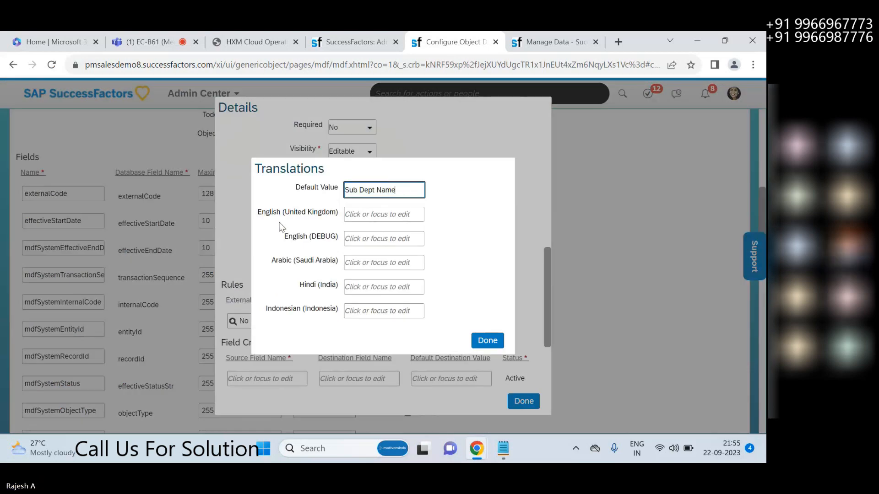
left_click(366, 214)
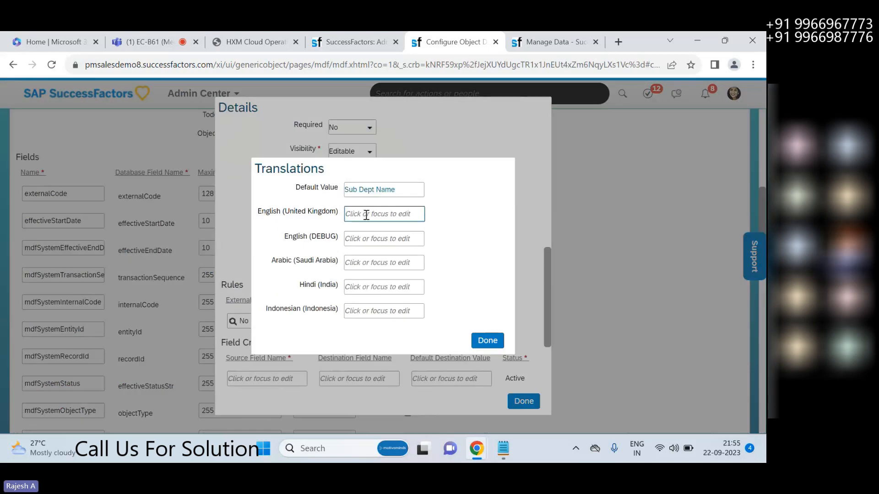
key("ctrl+v")
left_click(490, 342)
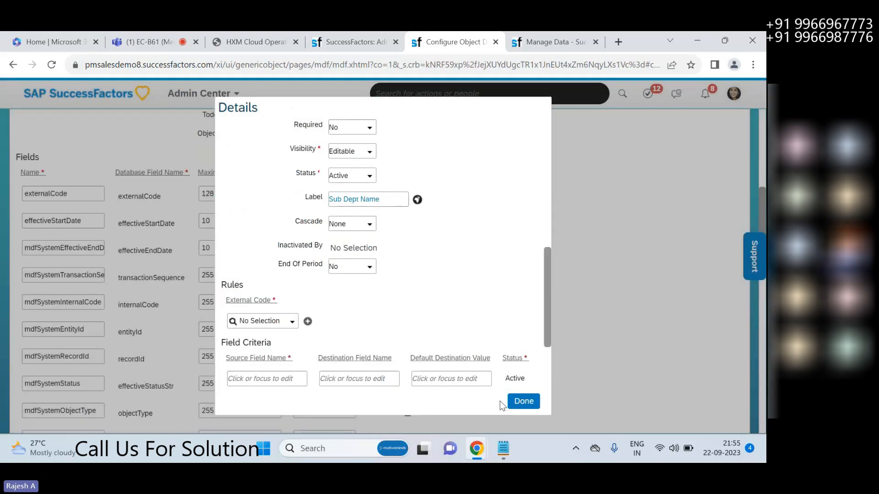
left_click(517, 401)
- Save the corrected B61 Sub Department object definition with its relabelled fields
scroll(490, 303, "down", 10)
scroll(521, 348, "down", 10)
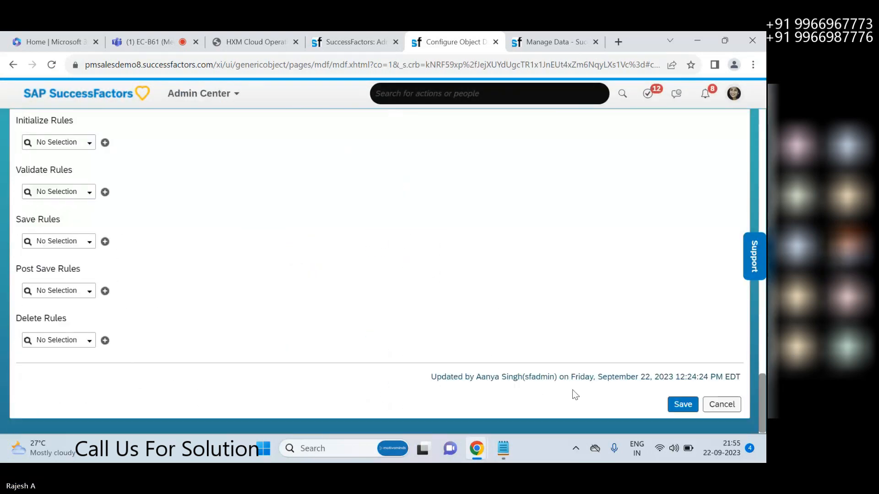
left_click(681, 403)
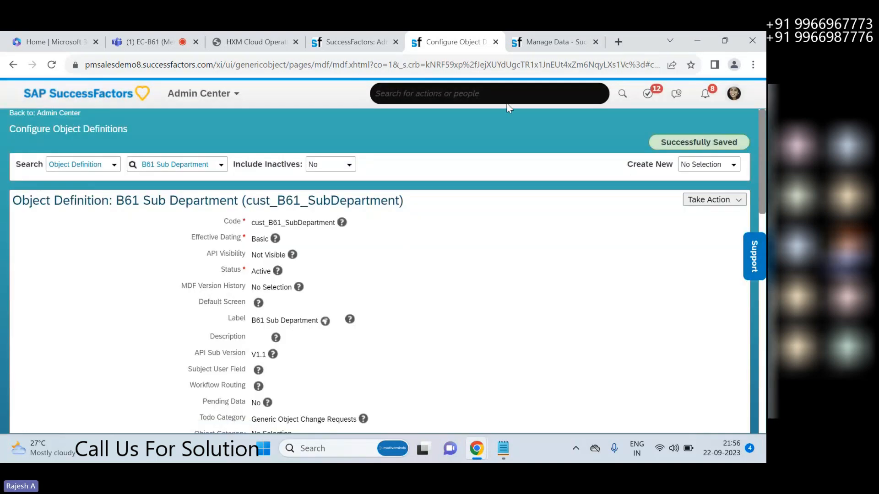
- Reload the B61 Sub Department entry form in Manage Data to check its relabelled fields
left_click(545, 40)
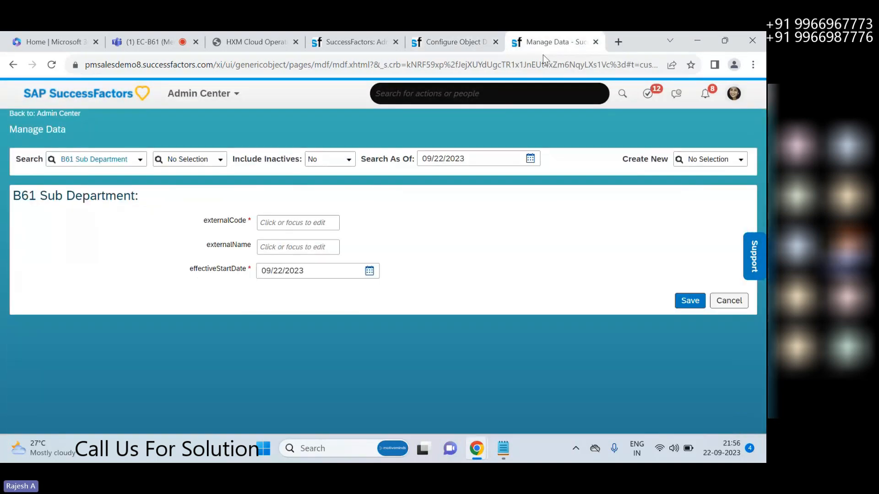
left_click(51, 65)
- Return to the B61 Sub Department object definition, open it for correction, and set the externalName field's Required option to Yes
left_click(451, 42)
left_click(733, 199)
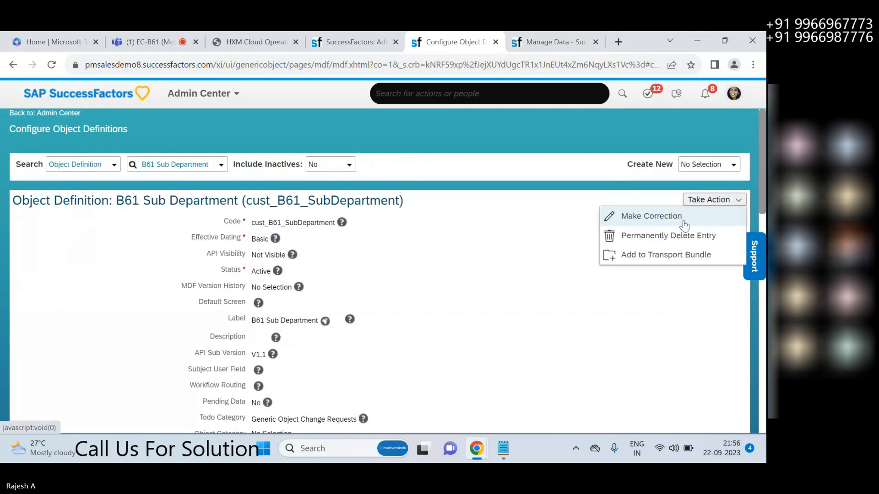
left_click(671, 225)
scroll(366, 357, "down", 15)
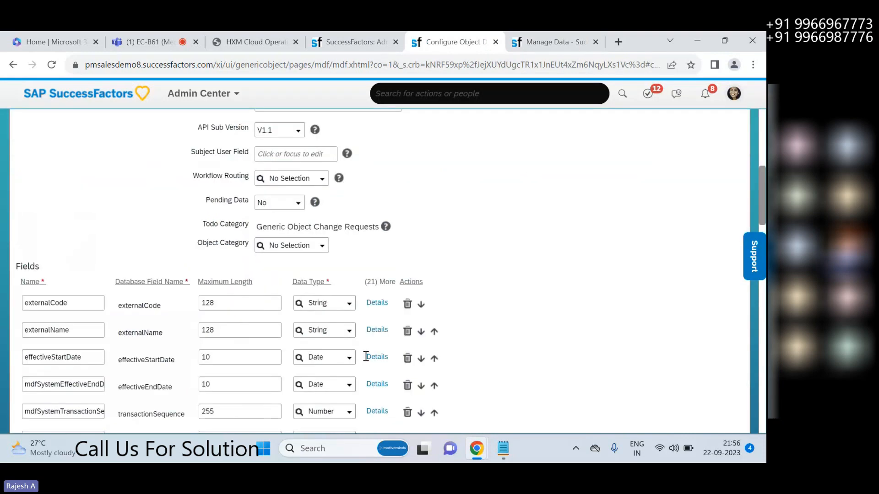
scroll(366, 357, "up", 6)
scroll(366, 356, "up", 3)
scroll(186, 303, "down", 3)
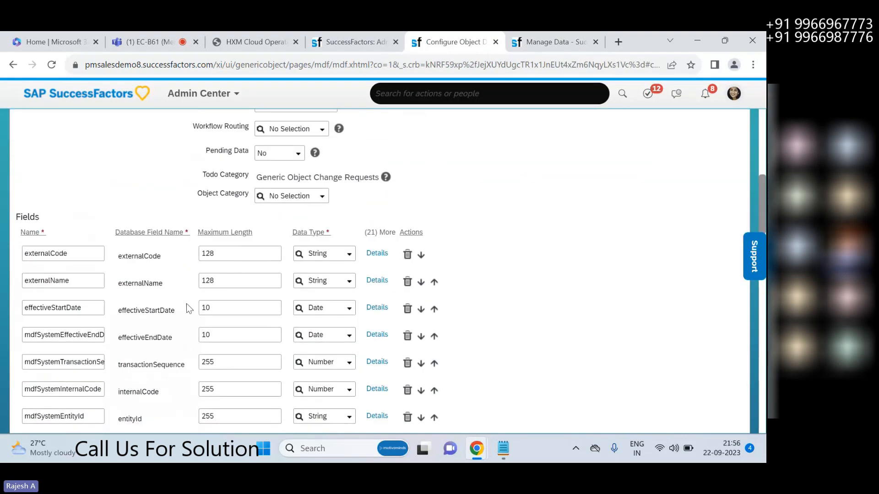
left_click(378, 281)
scroll(334, 300, "down", 5)
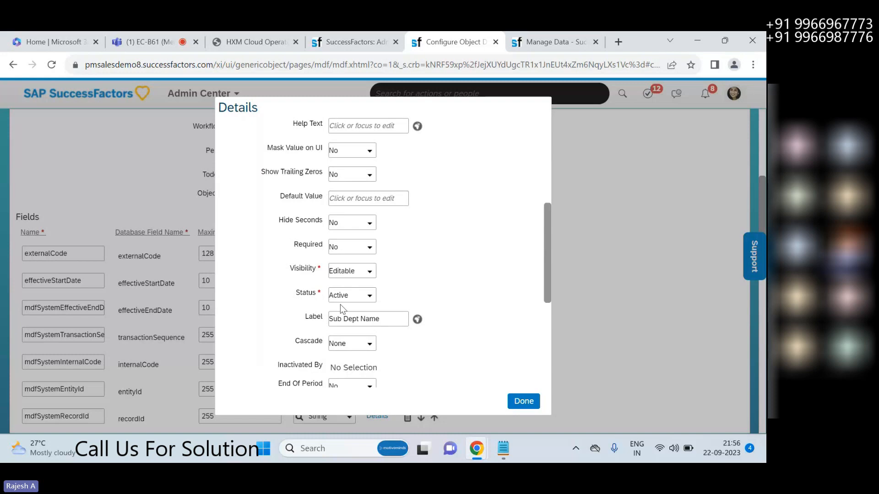
left_click(370, 249)
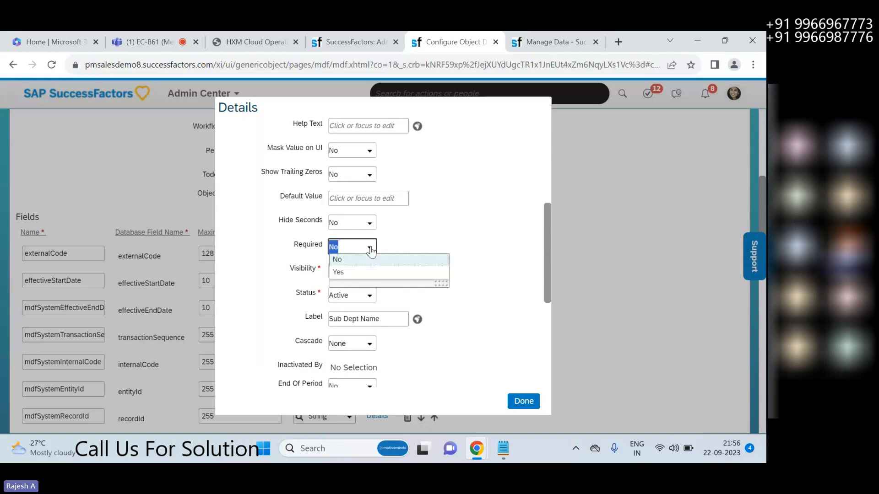
left_click(348, 273)
left_click(523, 401)
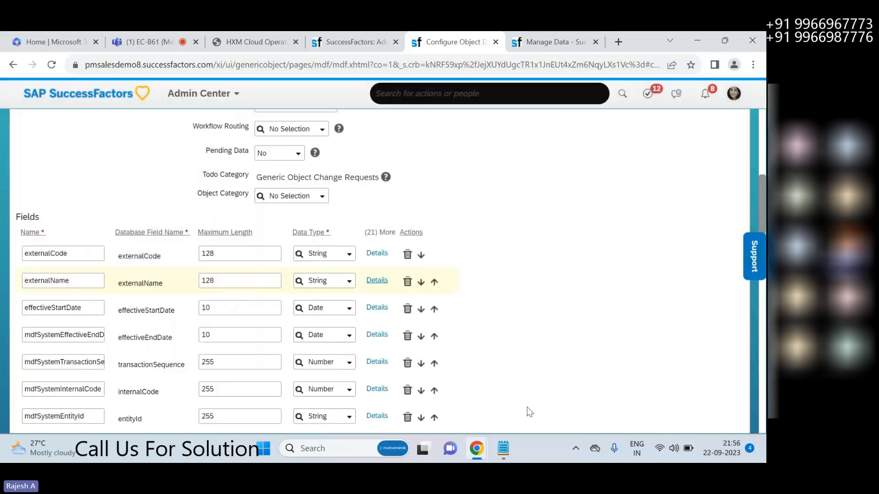
- Save the corrected B61 Sub Department object definition with the externalName field made mandatory
scroll(691, 307, "down", 15)
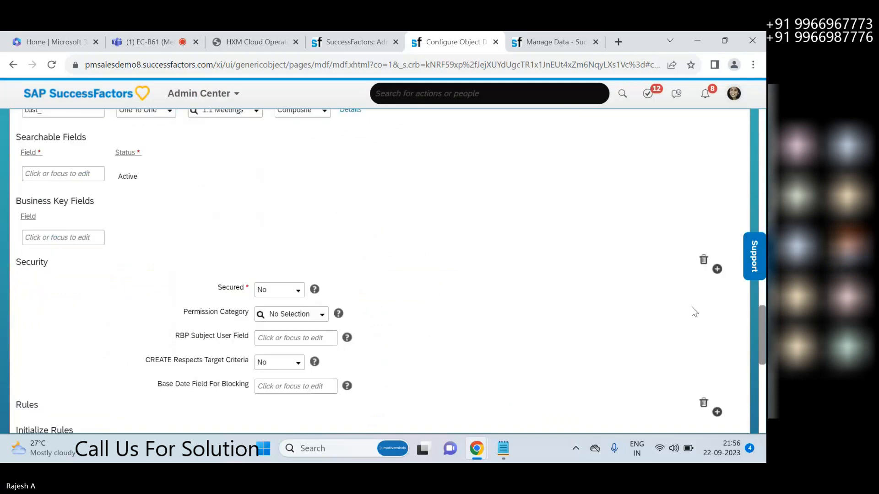
scroll(692, 307, "down", 10)
left_click(673, 404)
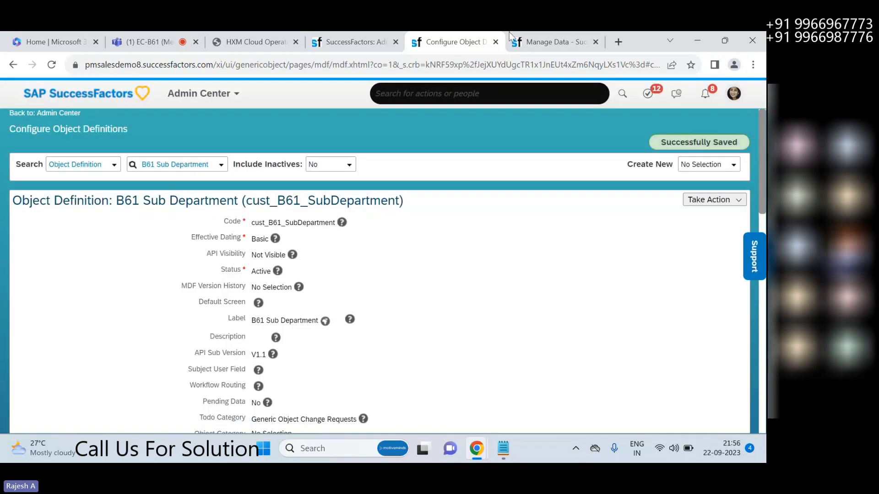
- Switch to Manage Data and refresh the B61 Sub Department form to check that Sub Dept Name is mandatory
left_click(551, 42)
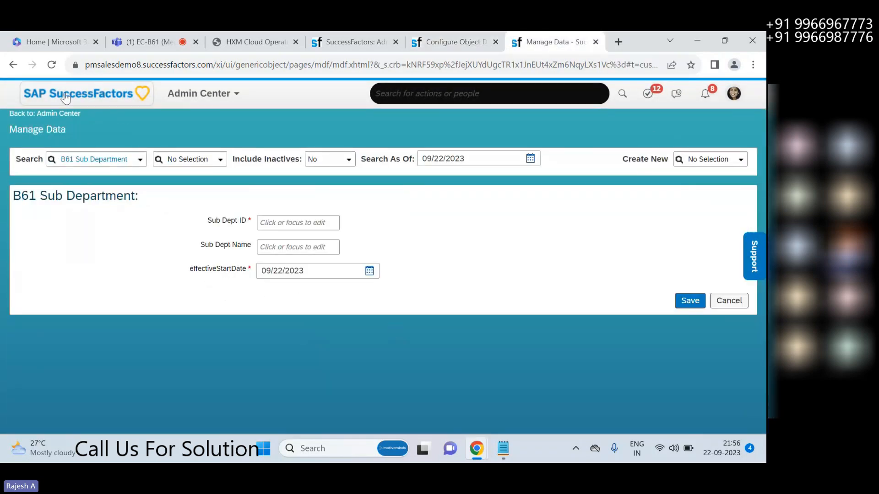
left_click(52, 65)
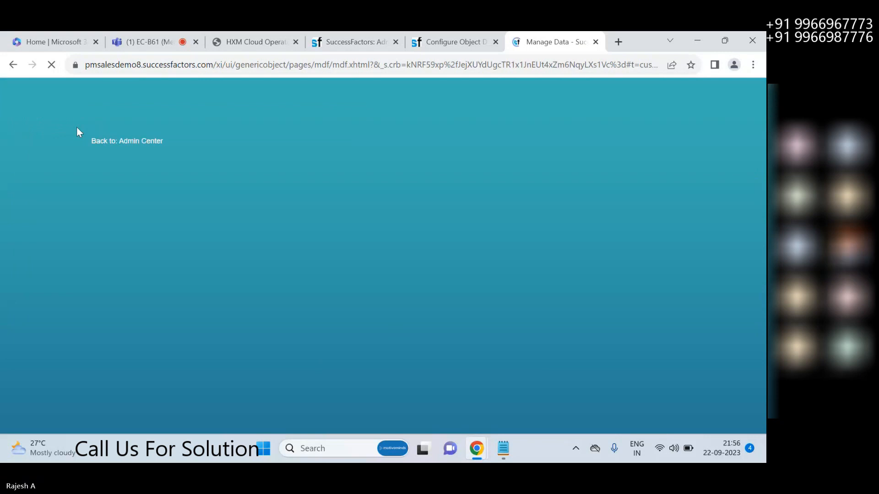